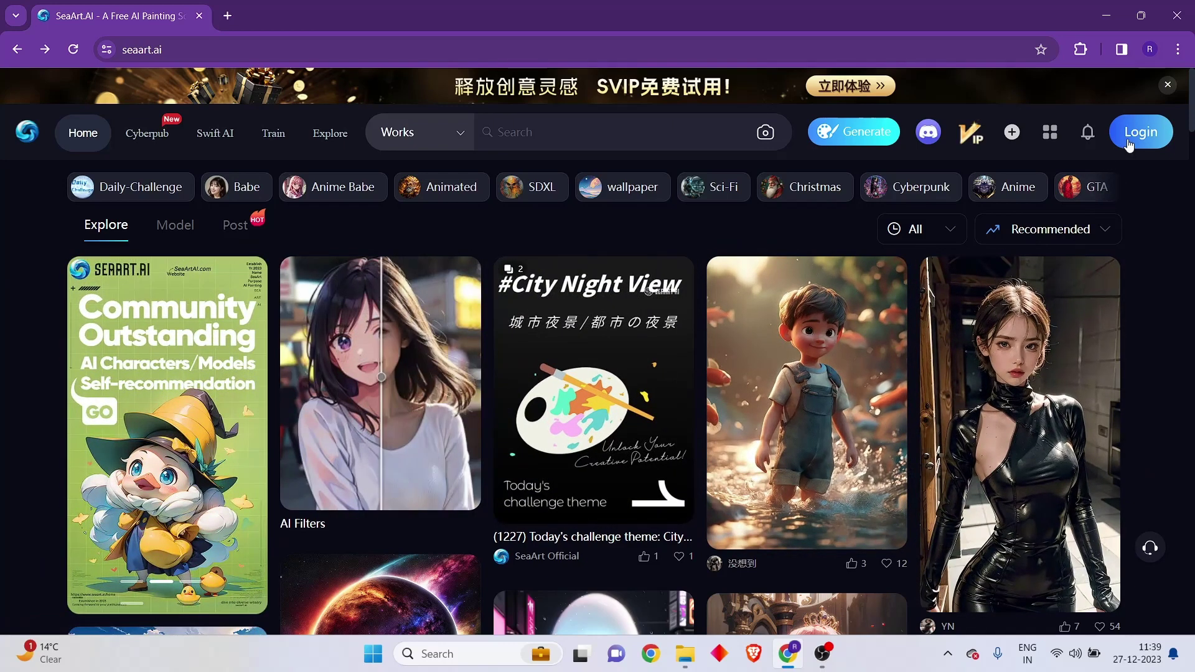
Log in to the SeaArt AI site with a Google account.
left_click(1127, 144)
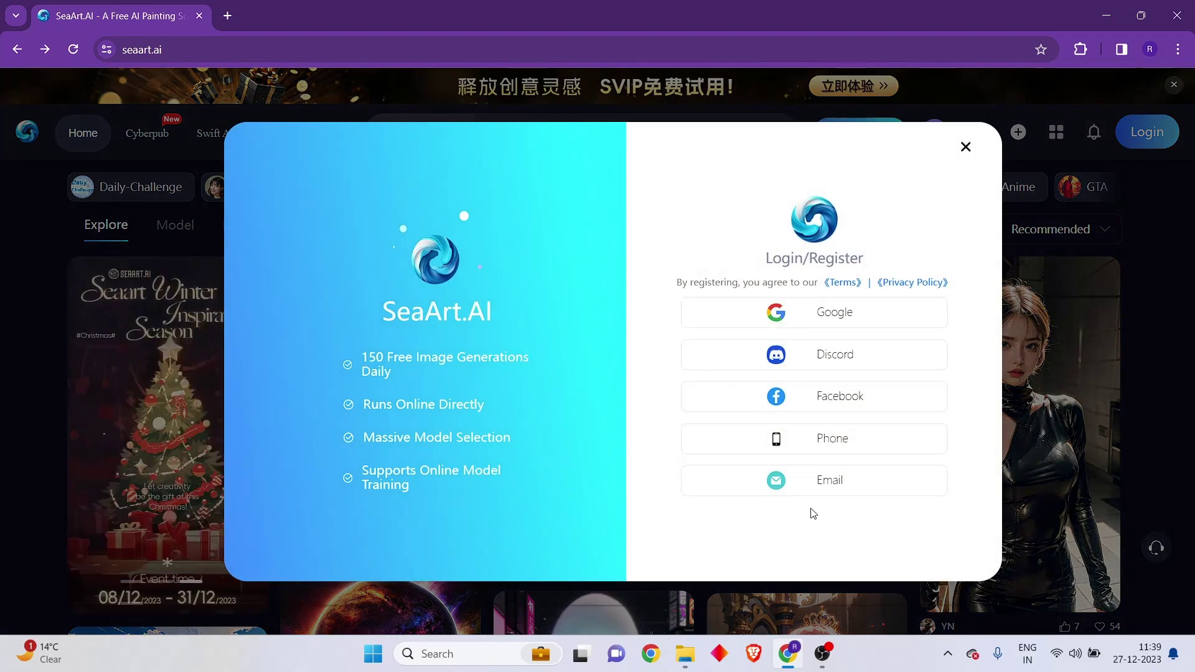
left_click(863, 319)
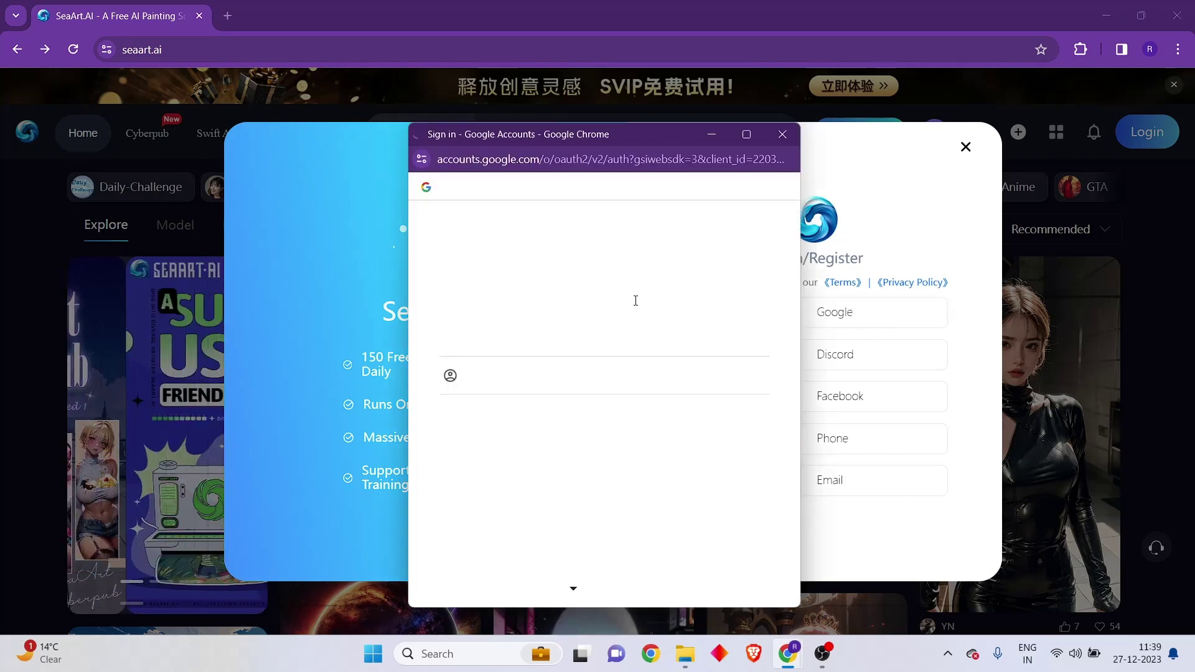
left_click(535, 340)
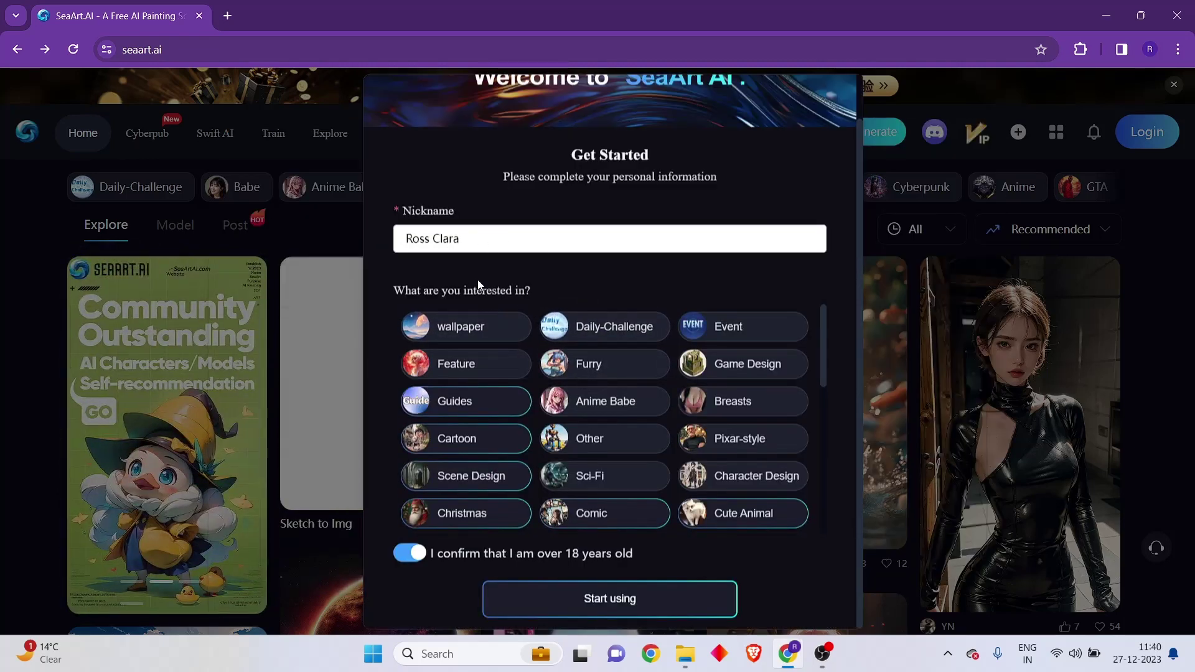
Review the nickname, interests and age confirmation in the Get Started form and submit it to start using the site.
scroll(485, 276, "up", 1)
scroll(597, 458, "down", 5)
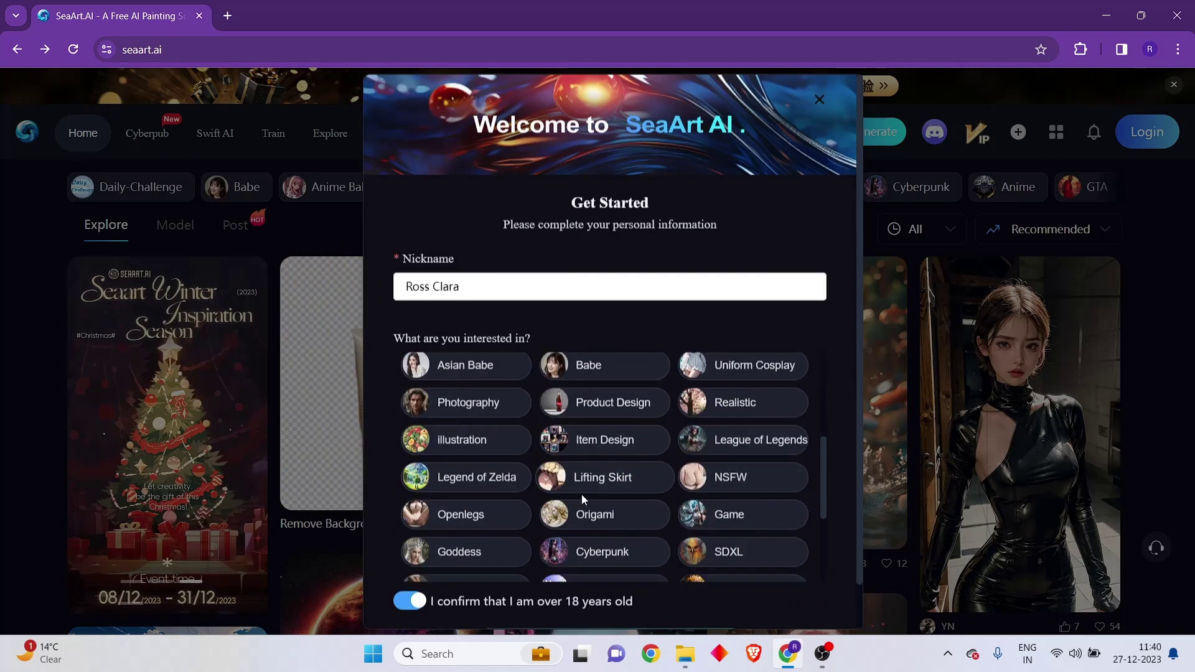
scroll(629, 386, "up", 5)
scroll(504, 536, "down", 1)
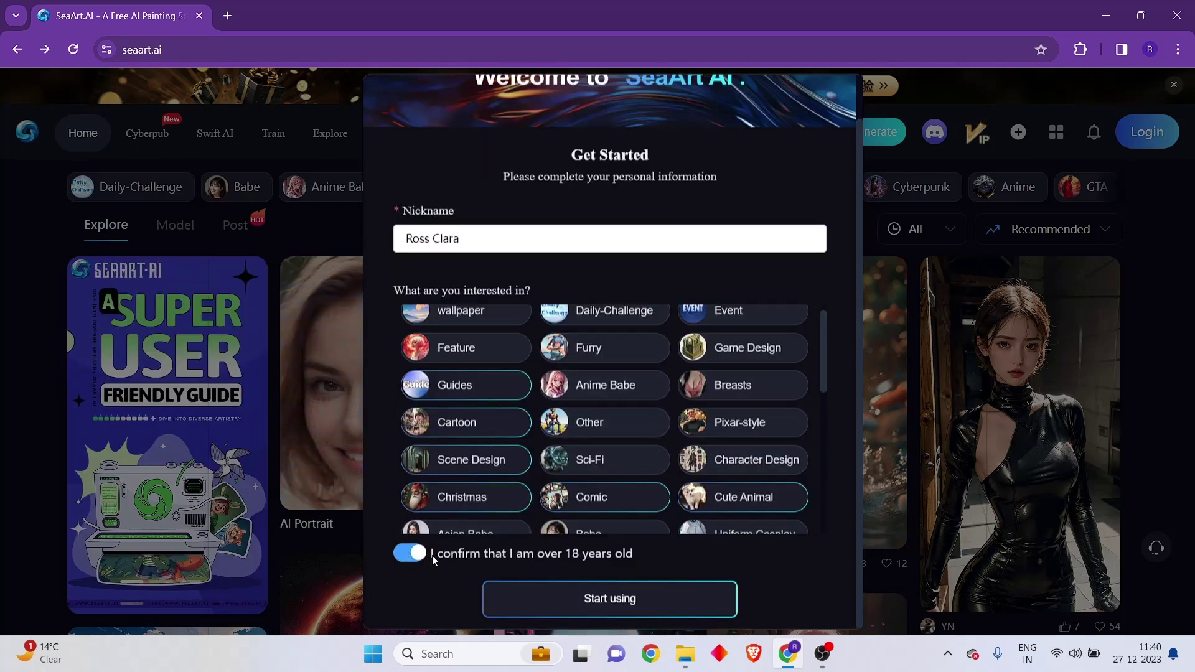
left_click(587, 602)
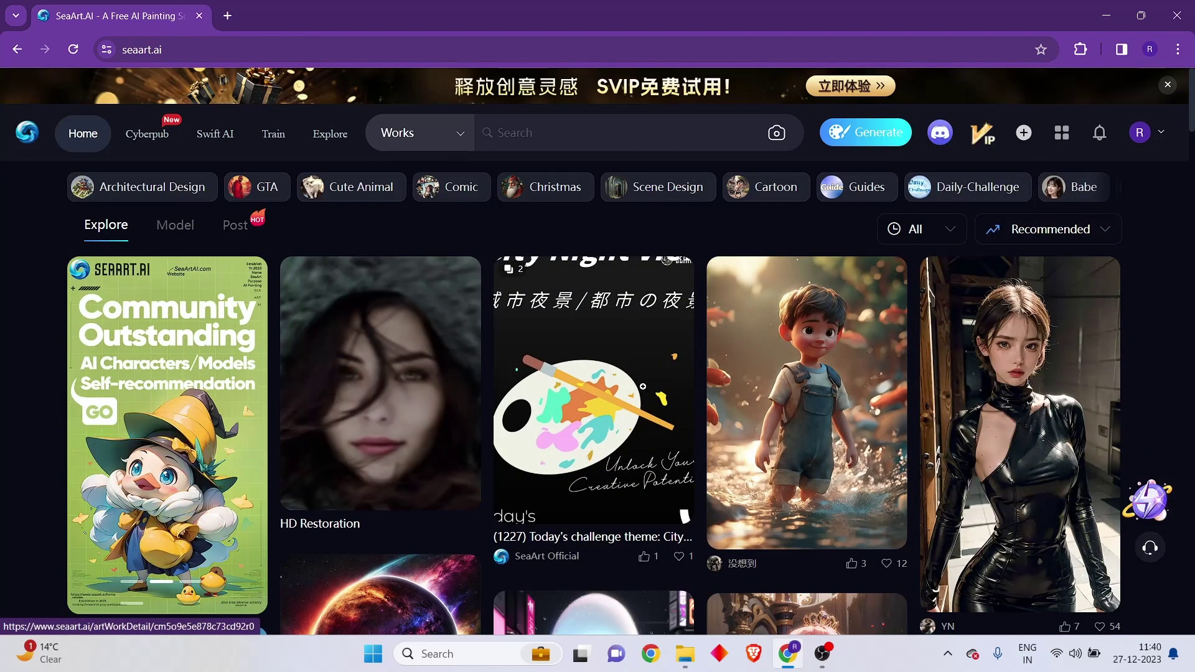
Open the image generation workspace and dismiss the SeaArt VIP offer.
scroll(613, 413, "down", 2)
scroll(614, 412, "up", 2)
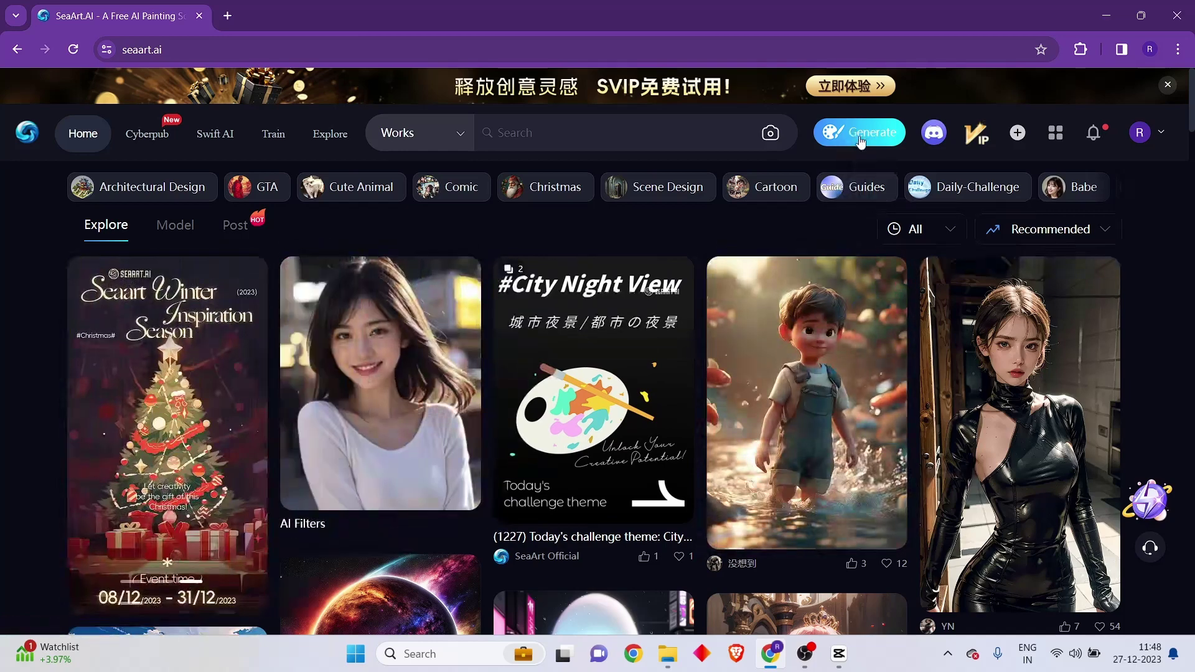
left_click(867, 138)
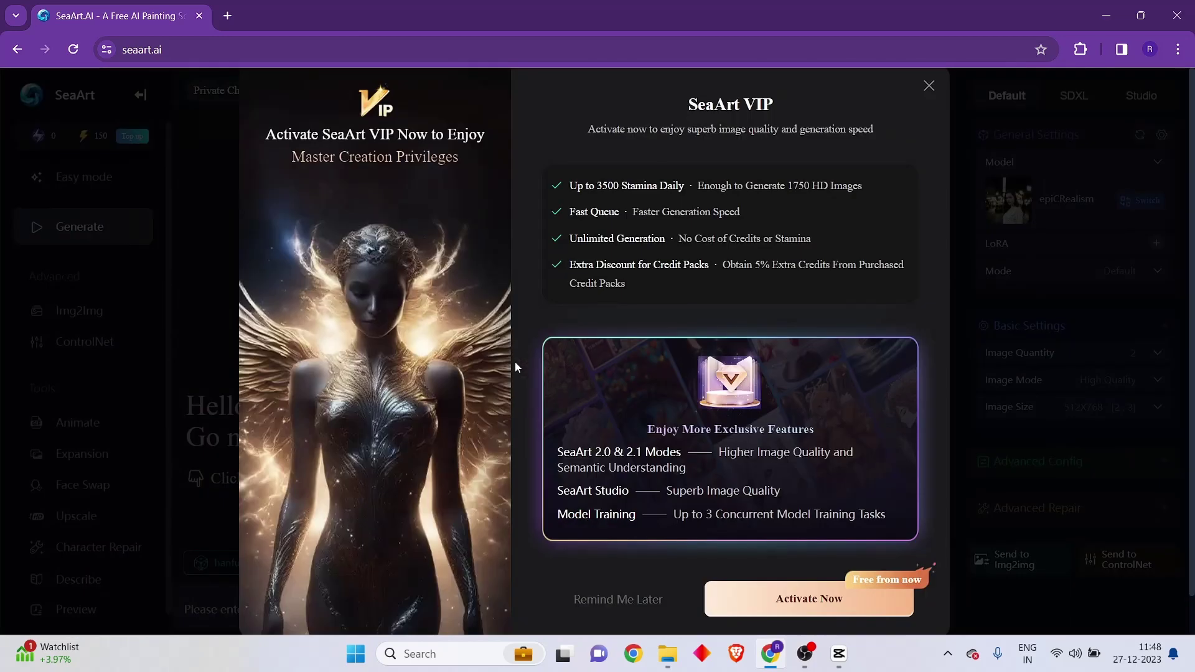
scroll(778, 408, "down", 1)
scroll(507, 239, "up", 1)
scroll(597, 473, "down", 1)
left_click(618, 560)
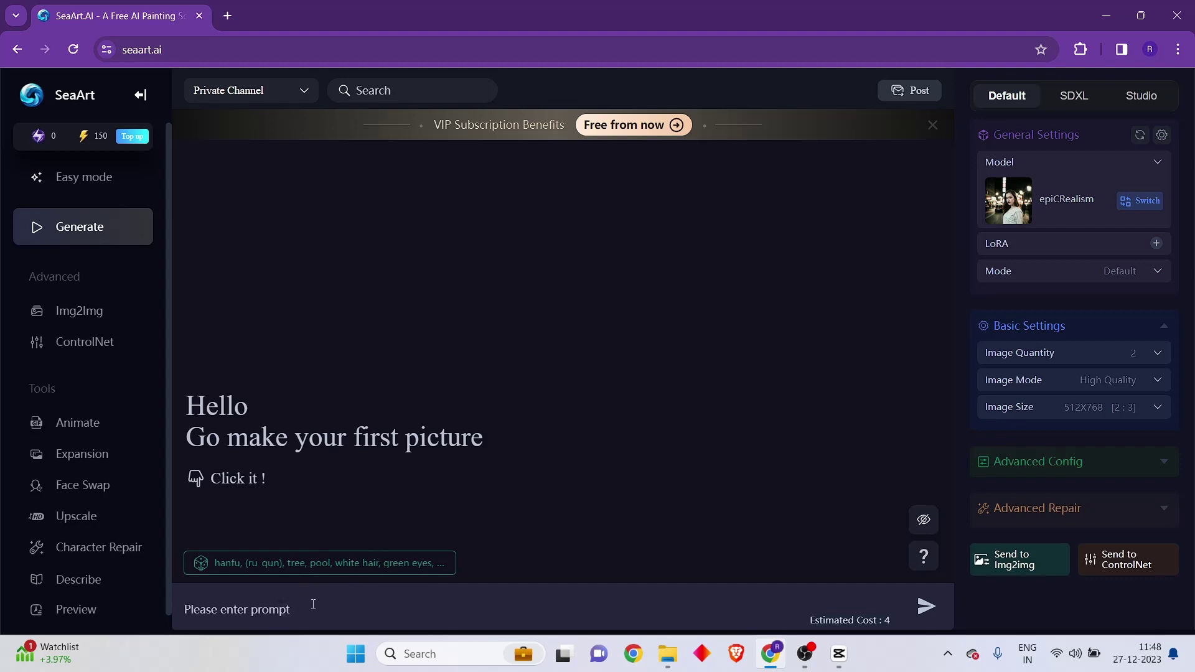
left_click(307, 622)
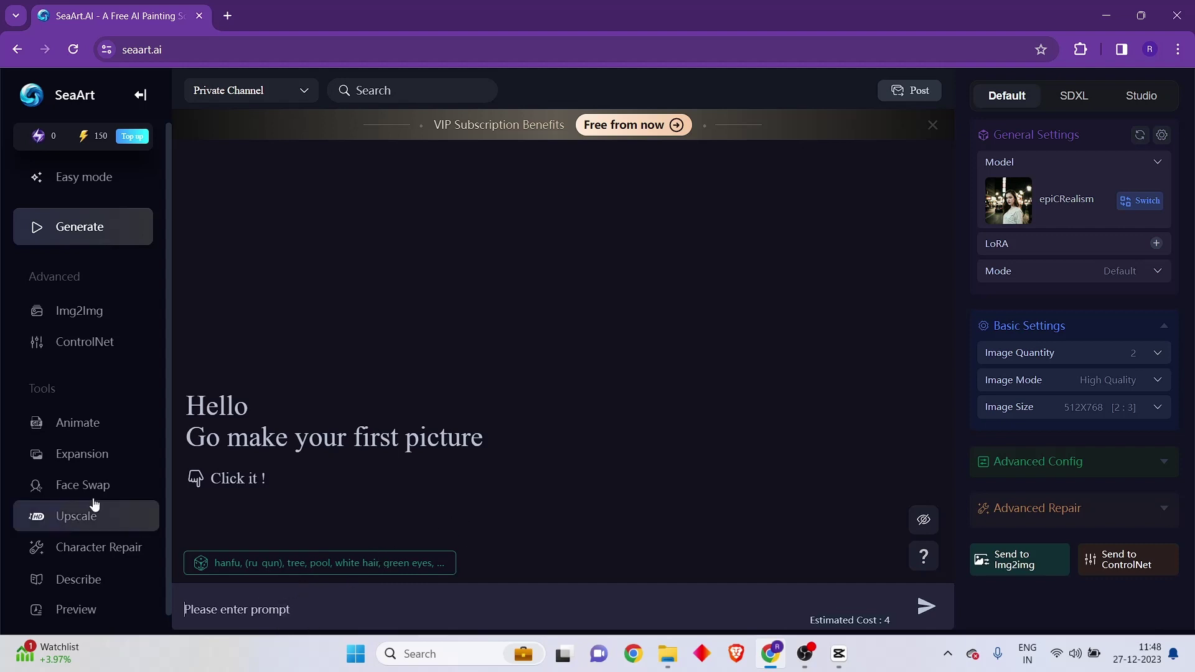
scroll(100, 436, "down", 1)
scroll(60, 229, "up", 1)
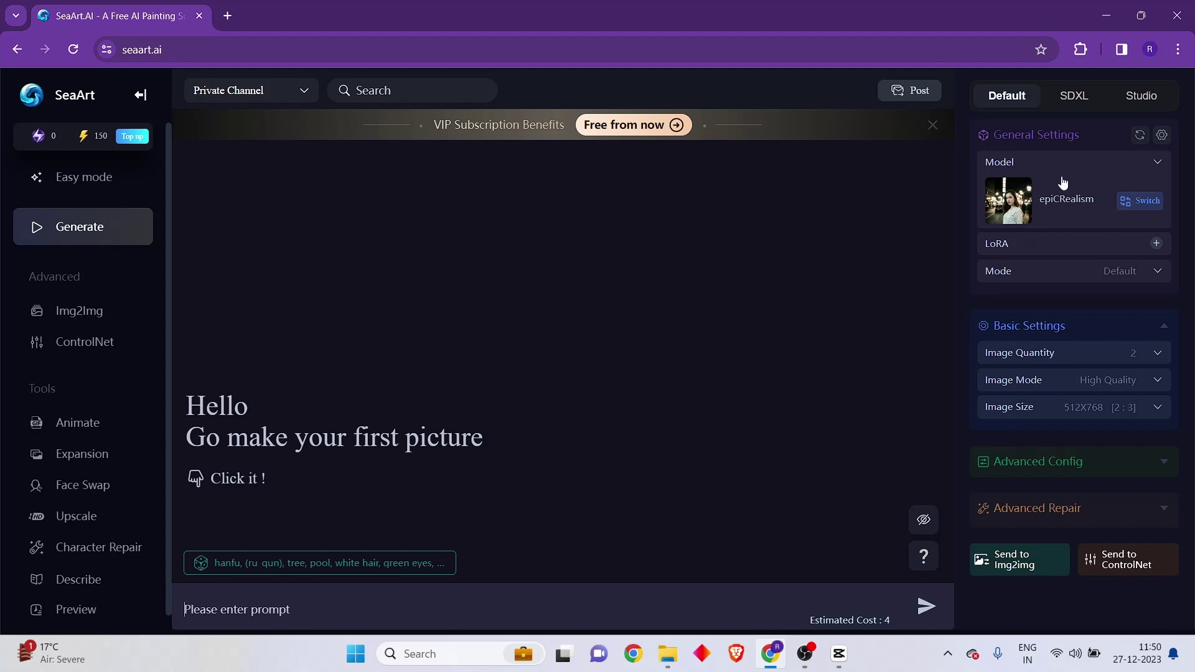
Browse the catalogue of generation models to examine the available realistic, anime and cartoon styles.
left_click(1138, 201)
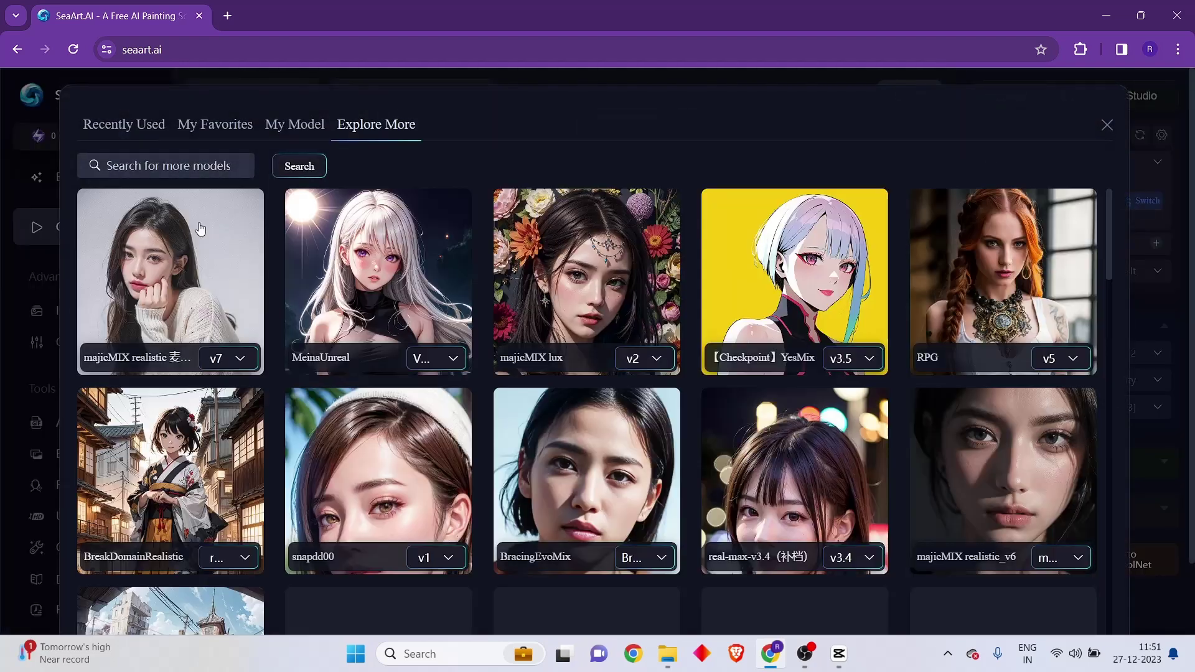
scroll(483, 341, "down", 2)
scroll(483, 338, "down", 12)
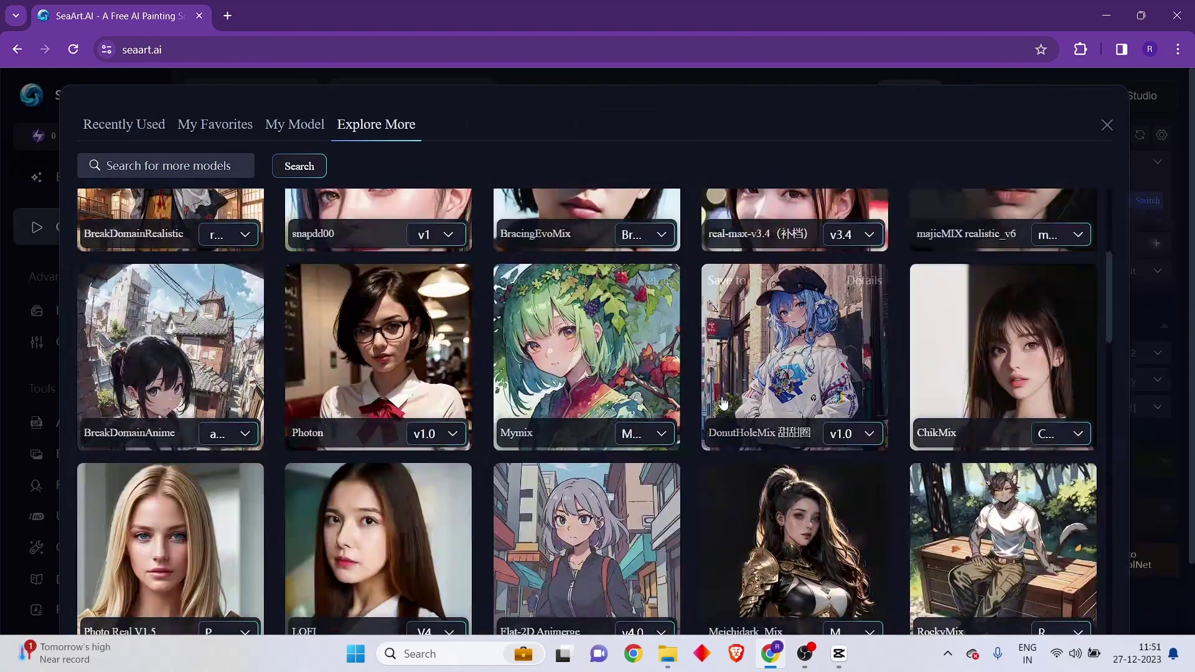
scroll(726, 419, "up", 7)
scroll(734, 421, "up", 5)
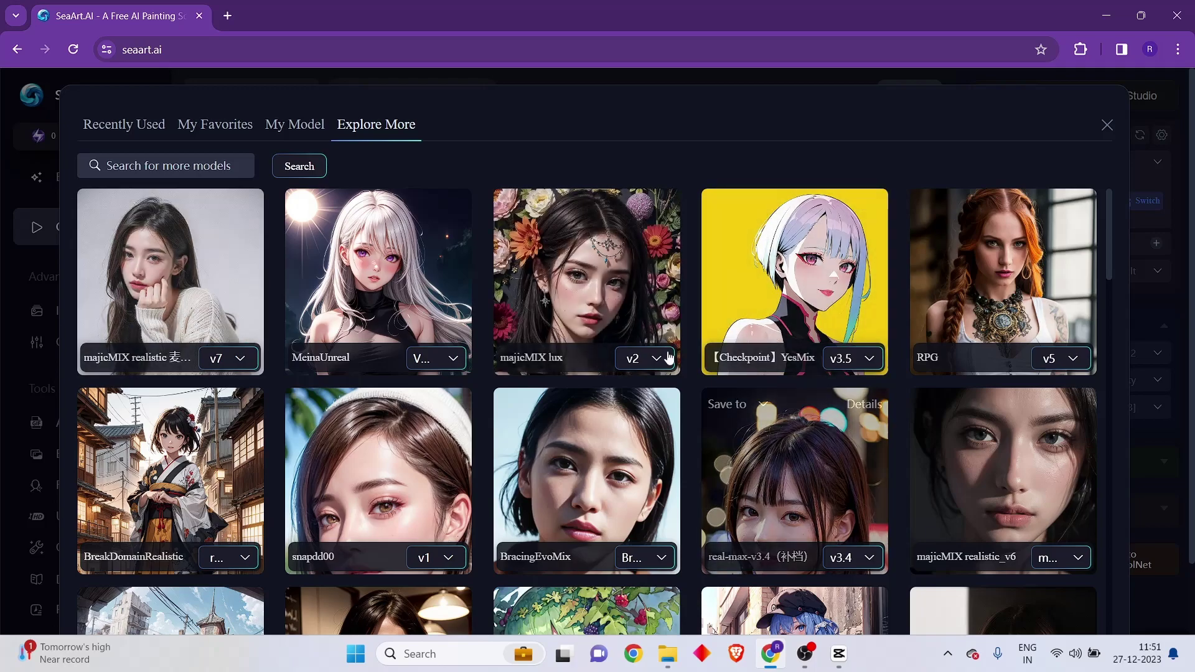
scroll(282, 307, "down", 1)
scroll(281, 304, "down", 4)
scroll(373, 280, "up", 4)
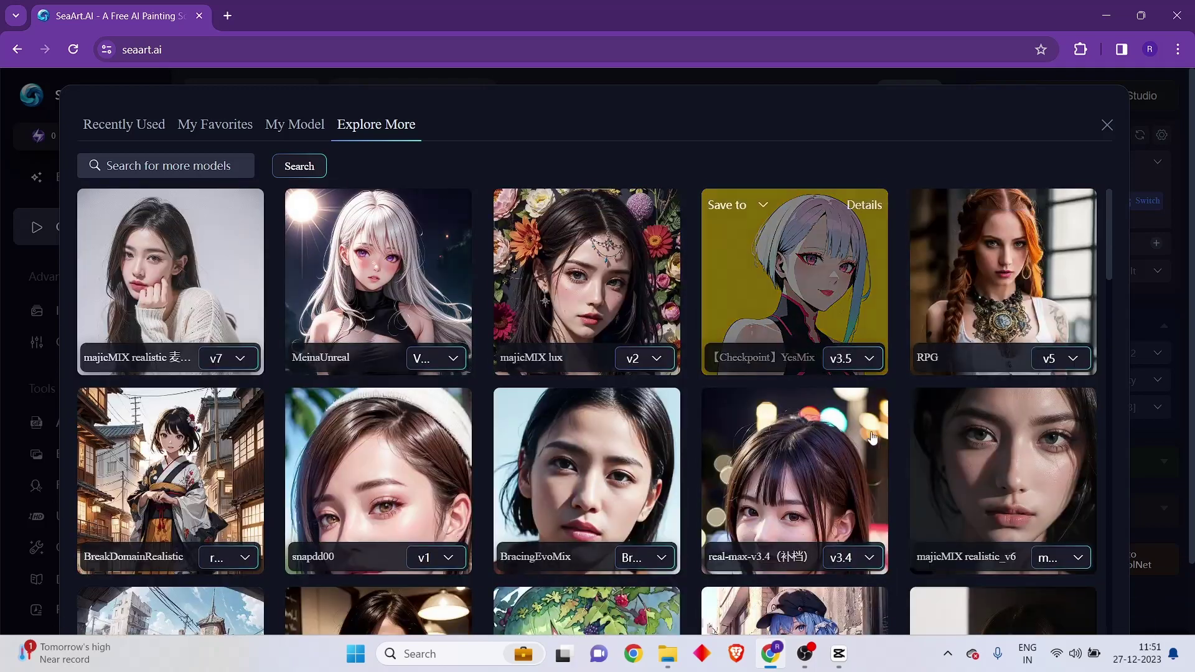
scroll(378, 482, "down", 3)
scroll(373, 436, "down", 5)
scroll(195, 307, "up", 8)
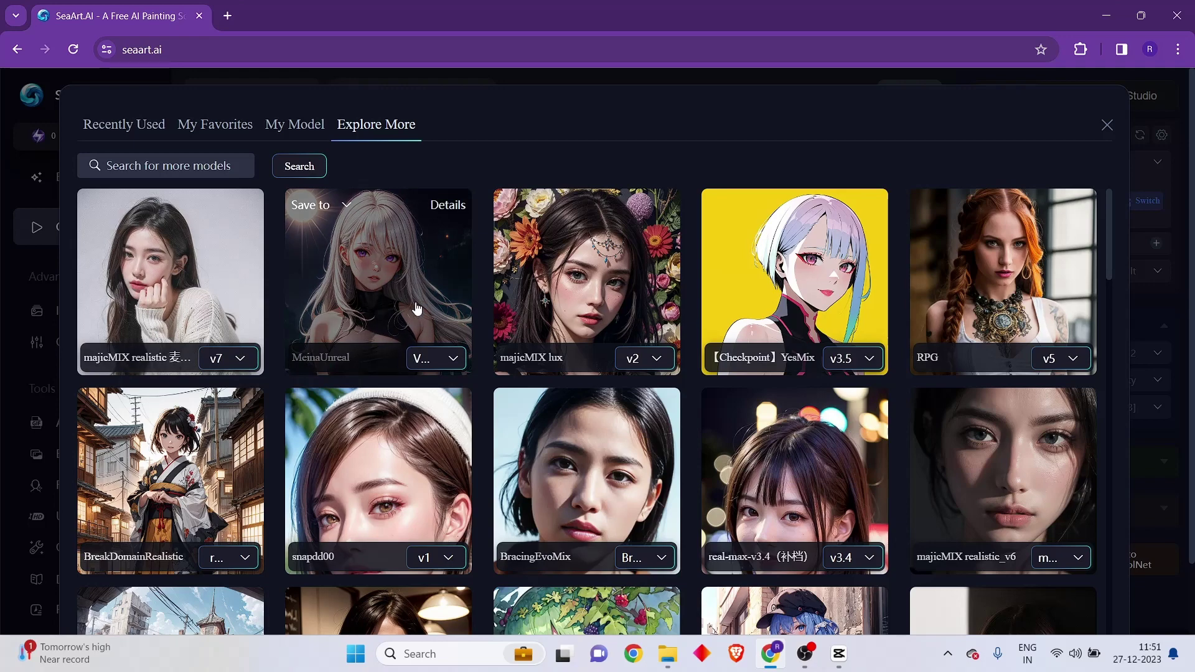
scroll(417, 307, "down", 15)
scroll(716, 415, "up", 3)
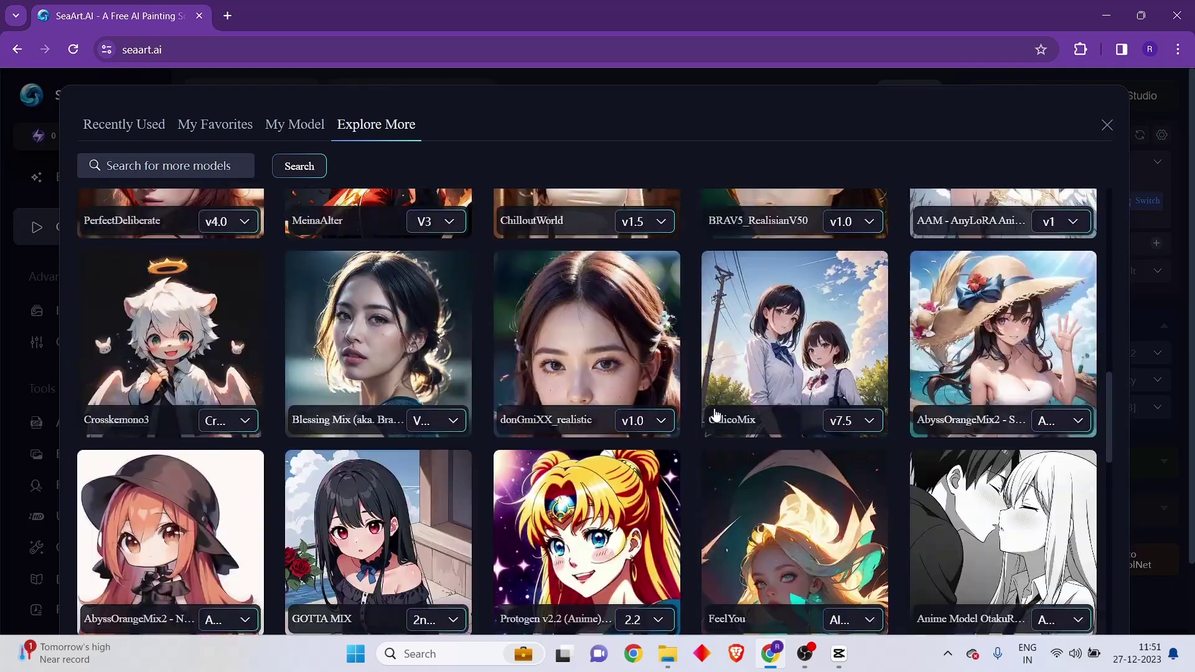
scroll(716, 414, "down", 6)
scroll(499, 496, "down", 9)
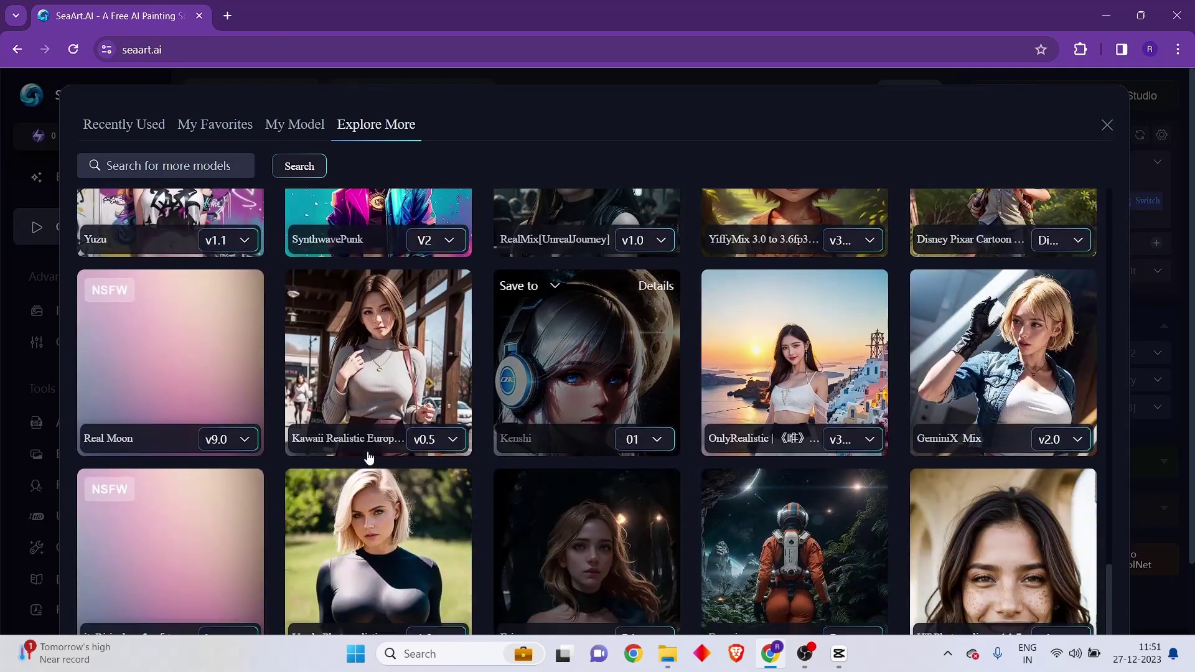
scroll(369, 458, "down", 2)
scroll(197, 448, "up", 5)
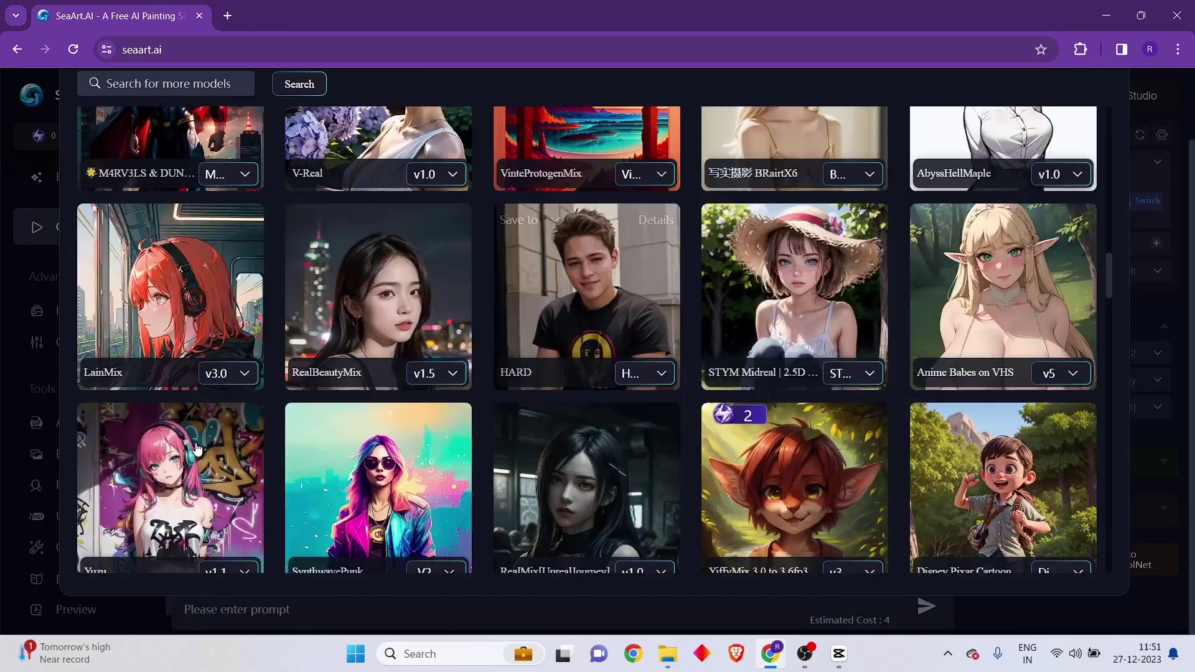
scroll(197, 448, "down", 5)
scroll(807, 373, "up", 5)
scroll(807, 414, "down", 5)
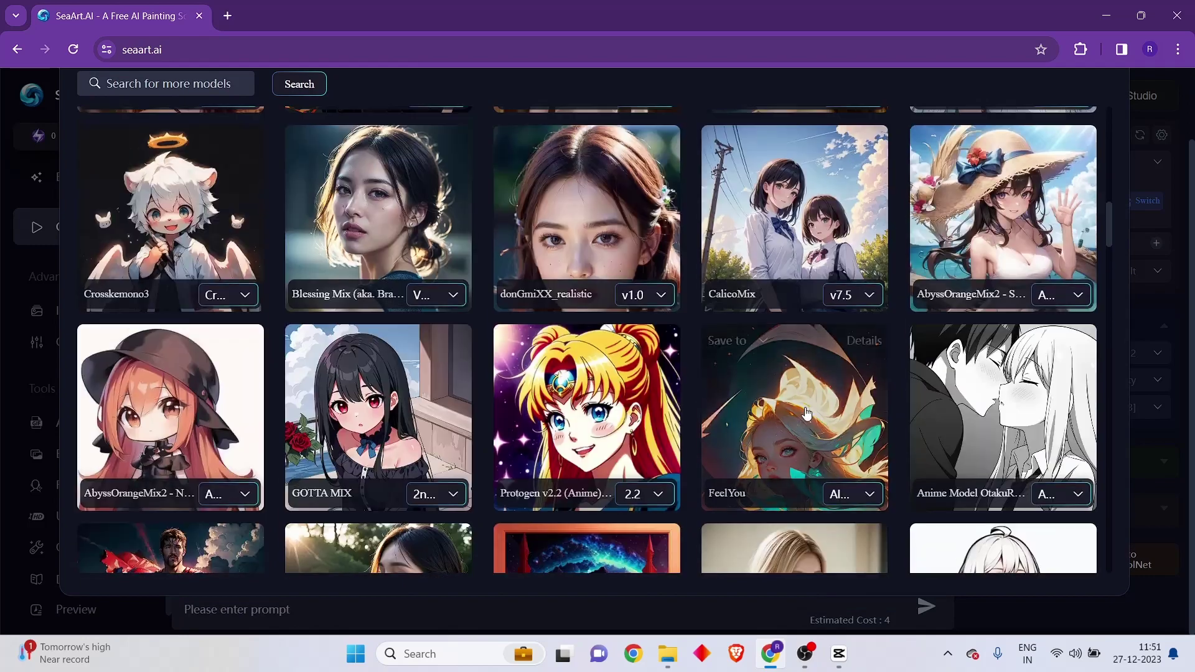
scroll(685, 404, "up", 5)
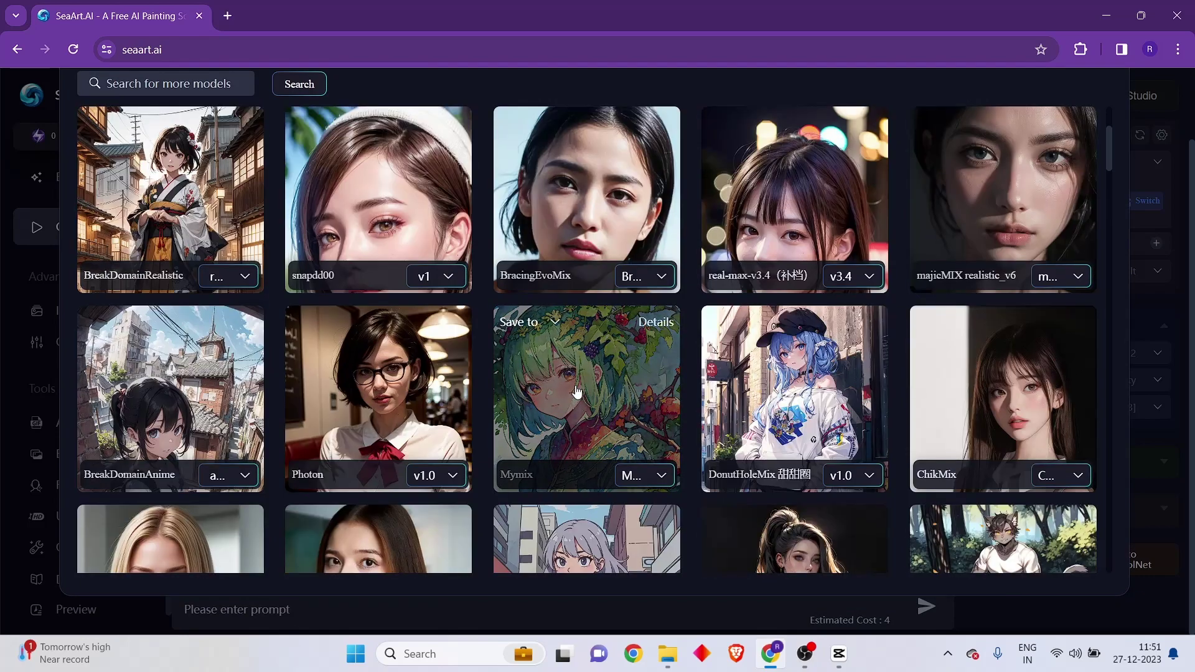
scroll(684, 343, "up", 4)
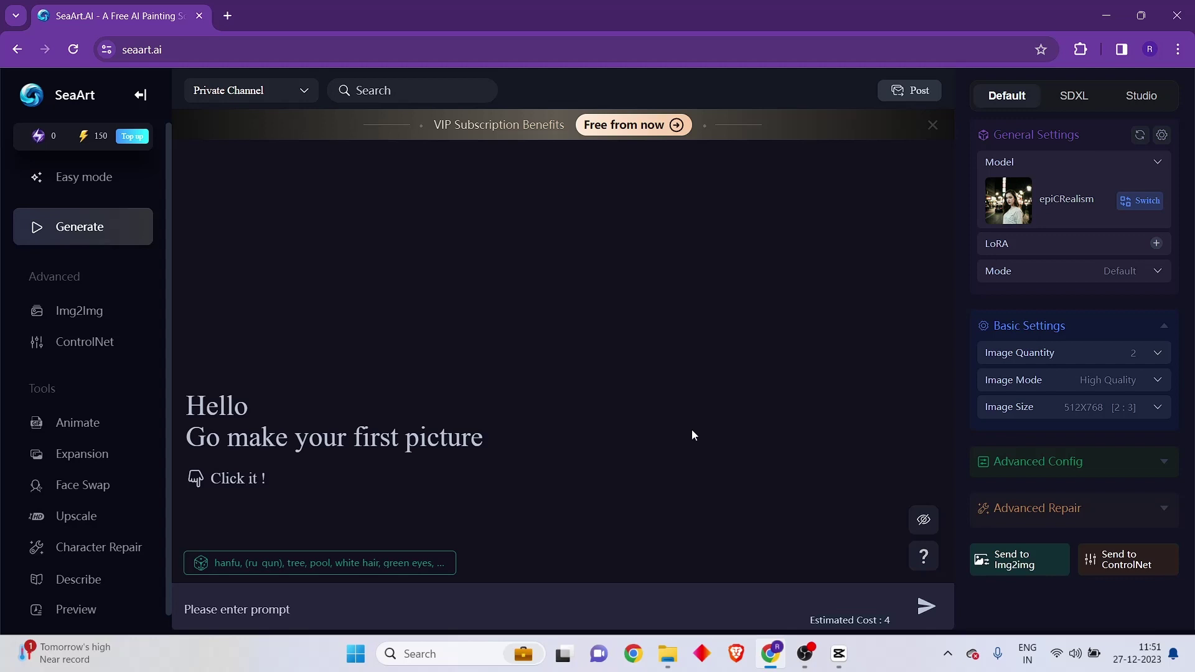
Enter the image prompt "dog, walking in park, brown fur".
left_click(467, 602)
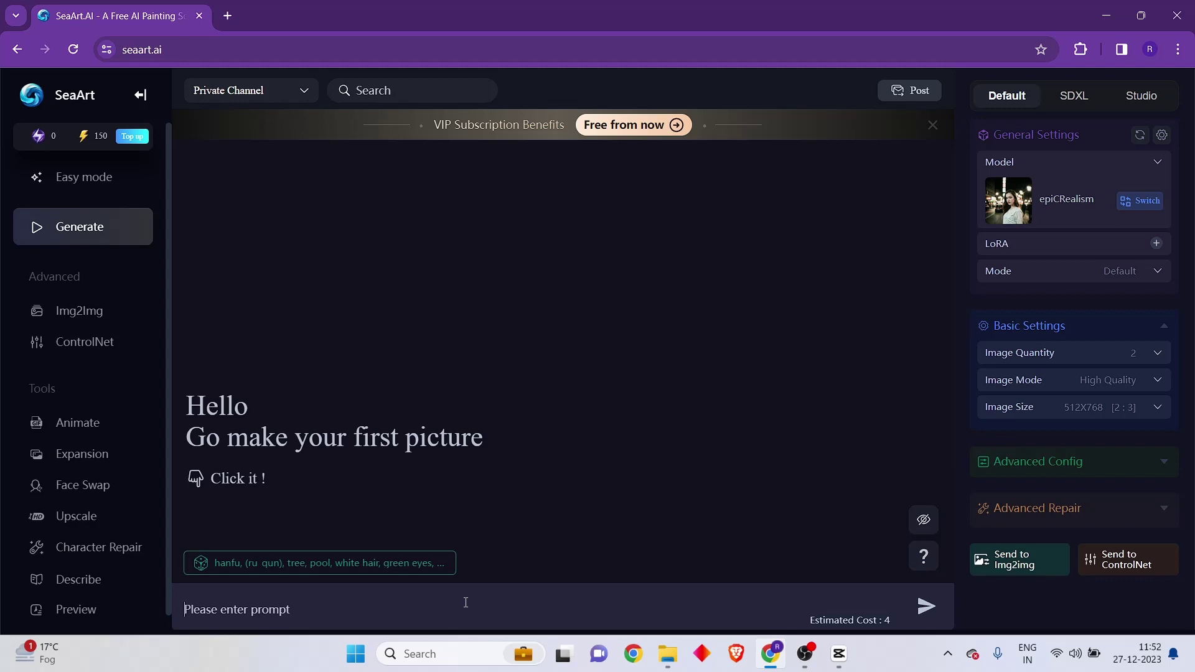
type("dog")
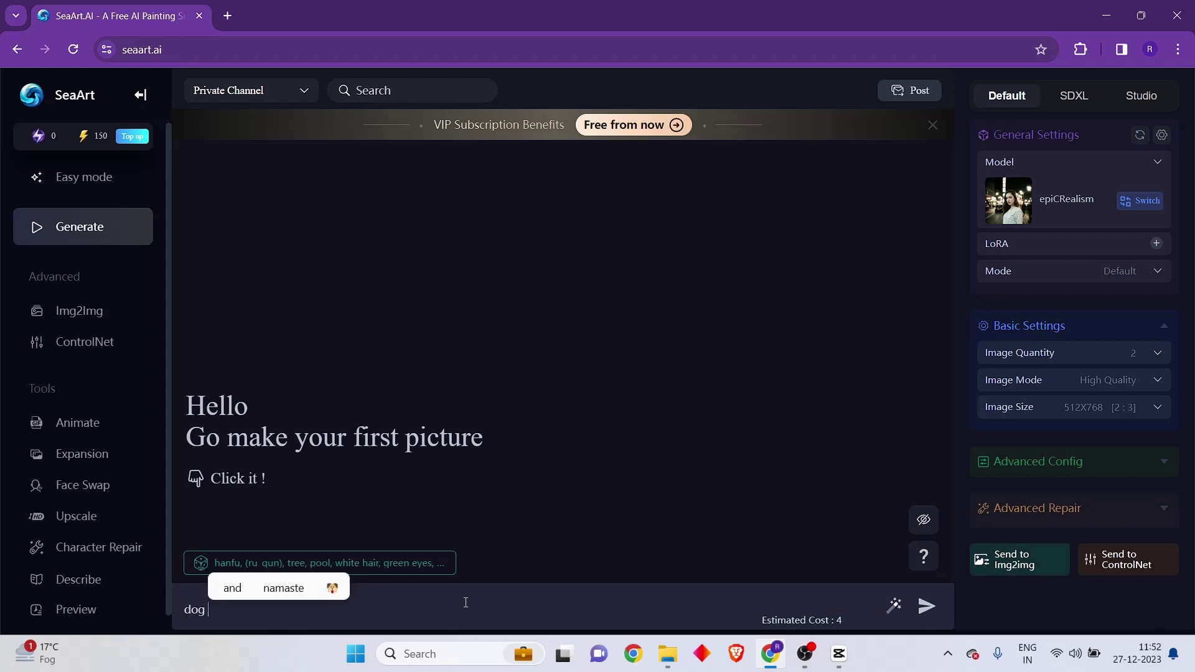
type(", walkingb i")
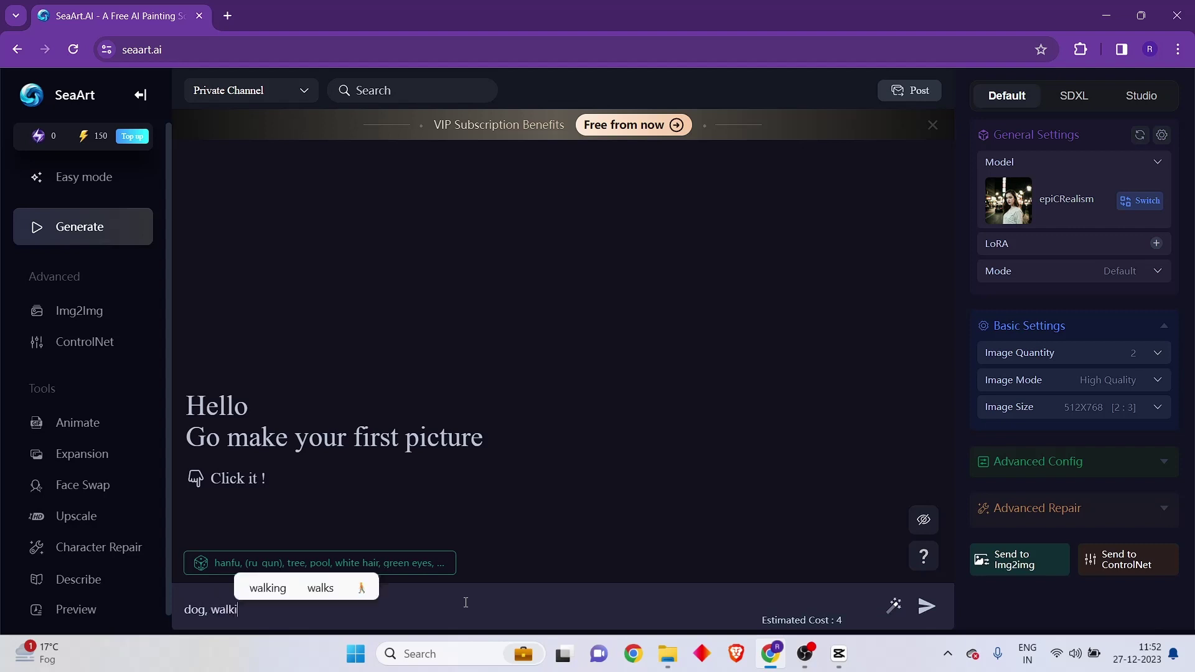
key("BackSpace")
key("BackSpace")
key("BackSpace")
type("ing i")
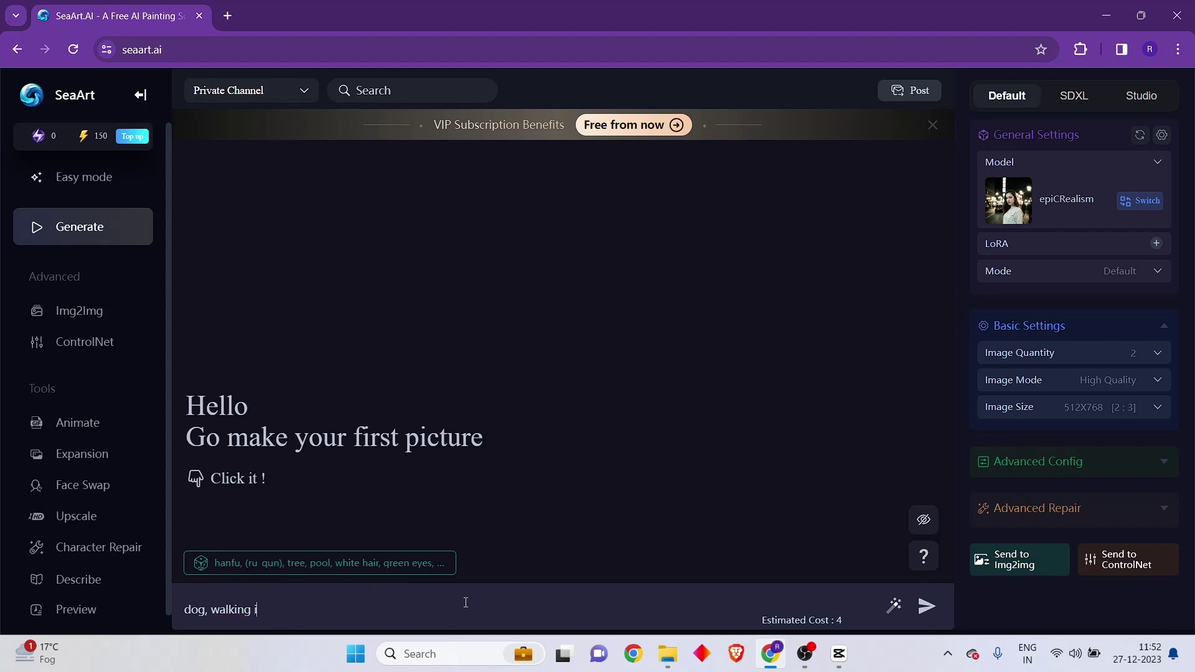
type("n park")
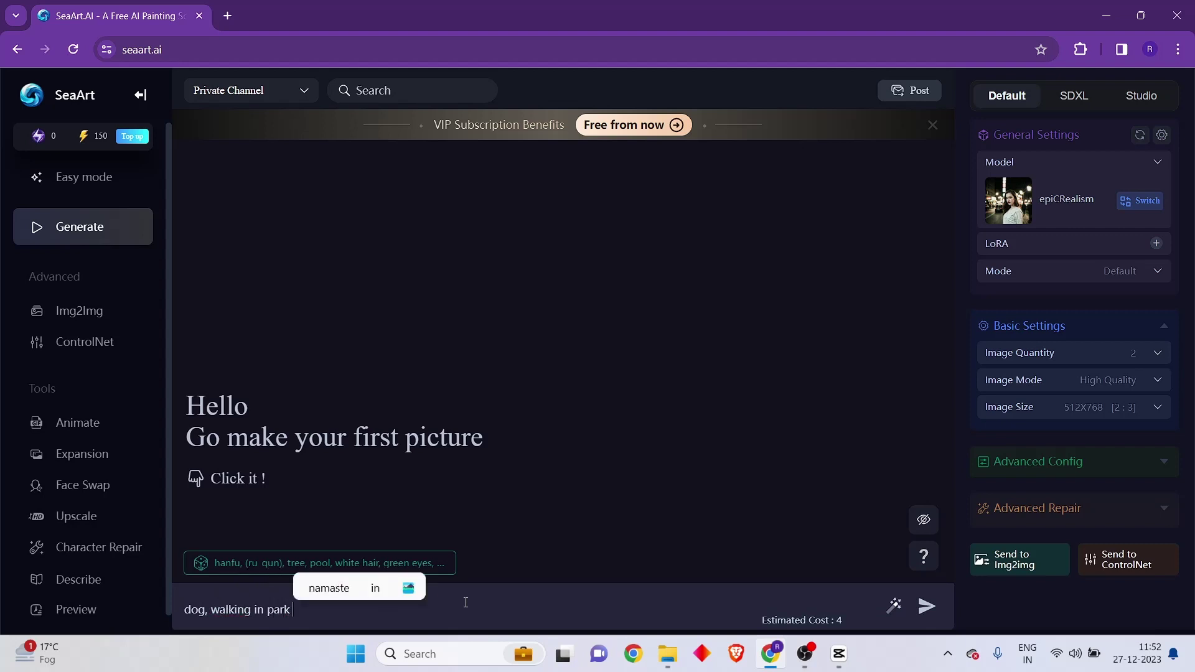
type(", brown fur")
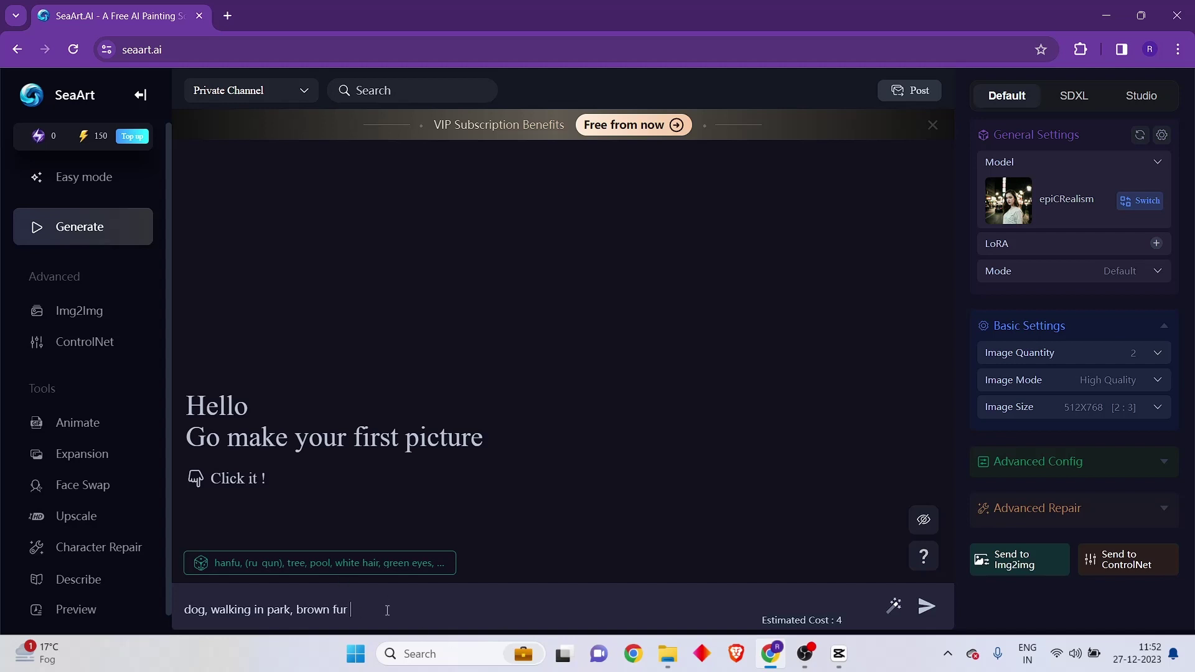
left_click_drag(352, 610, 185, 610)
left_click(413, 608)
Look through the LoRA styles, the Mode choices and the Image Quantity options in the generation settings.
left_click(1155, 243)
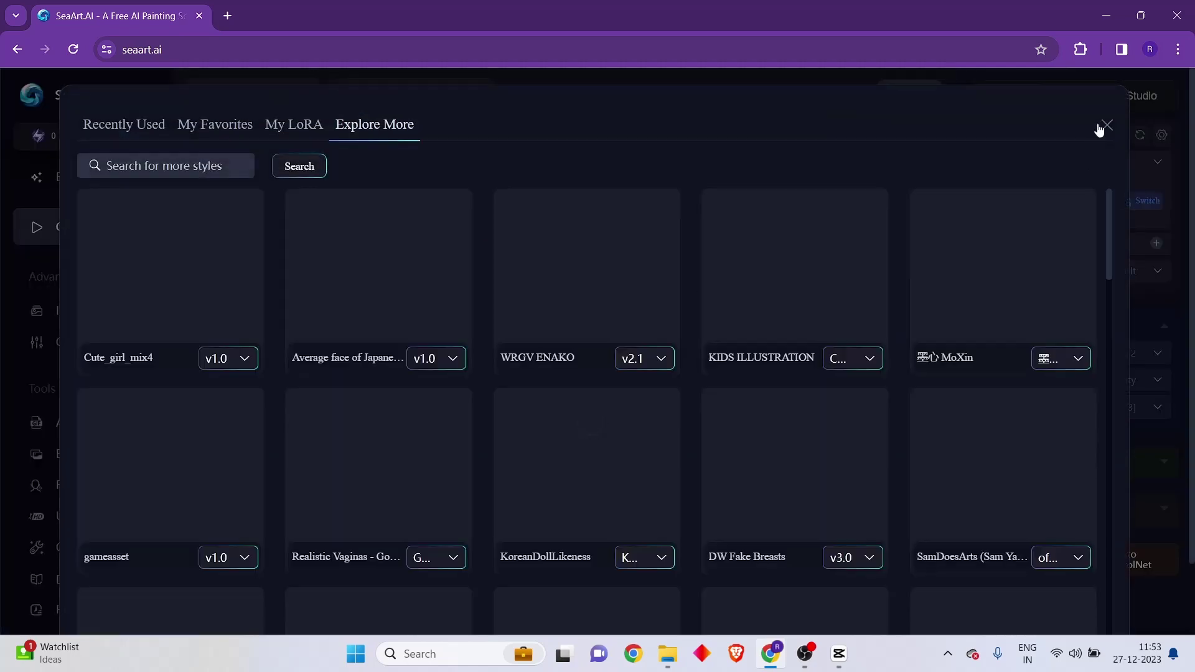
left_click(1105, 125)
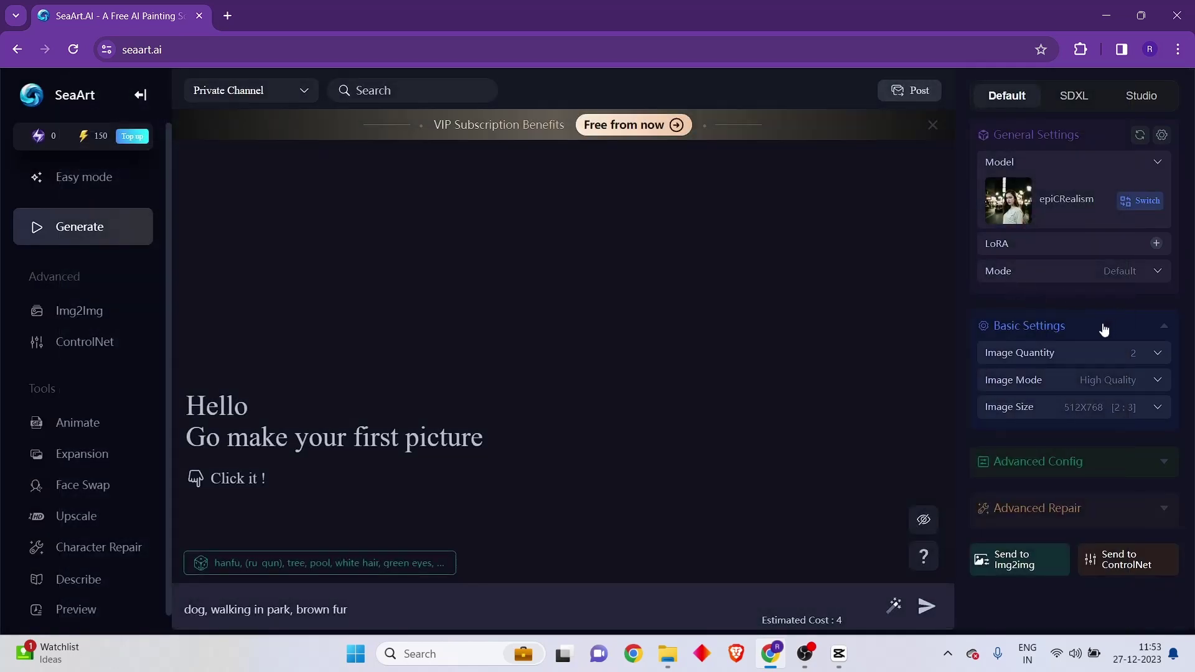
left_click(1144, 270)
left_click(1144, 269)
left_click(1156, 354)
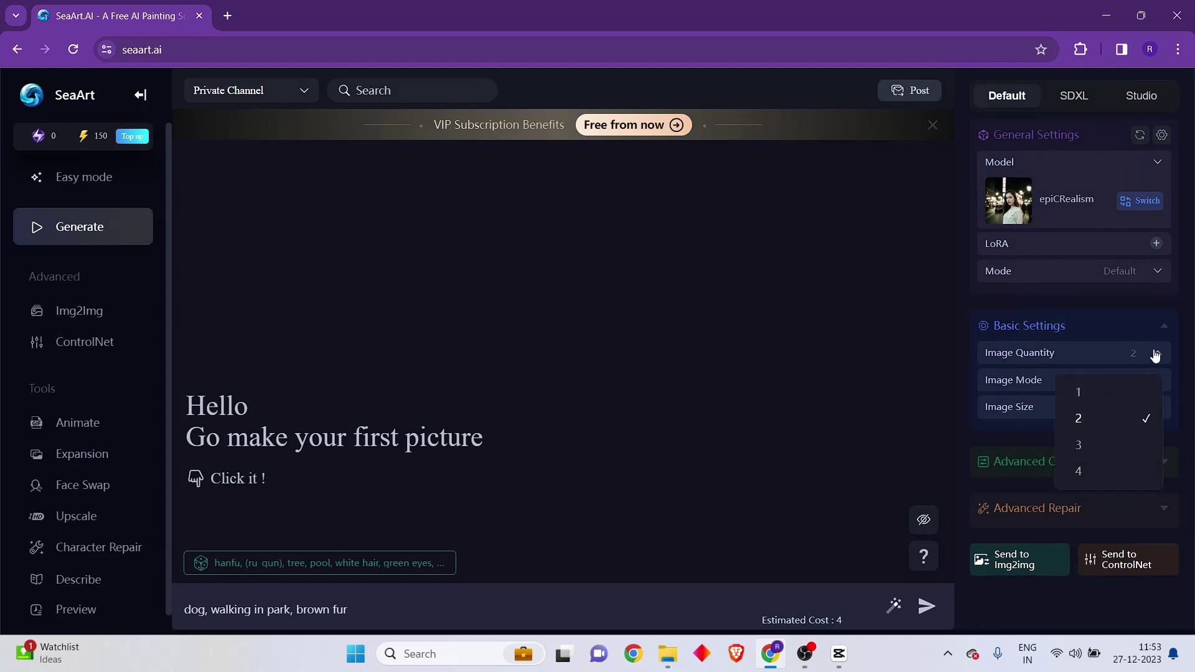
left_click(1155, 354)
left_click(1149, 354)
left_click(1125, 324)
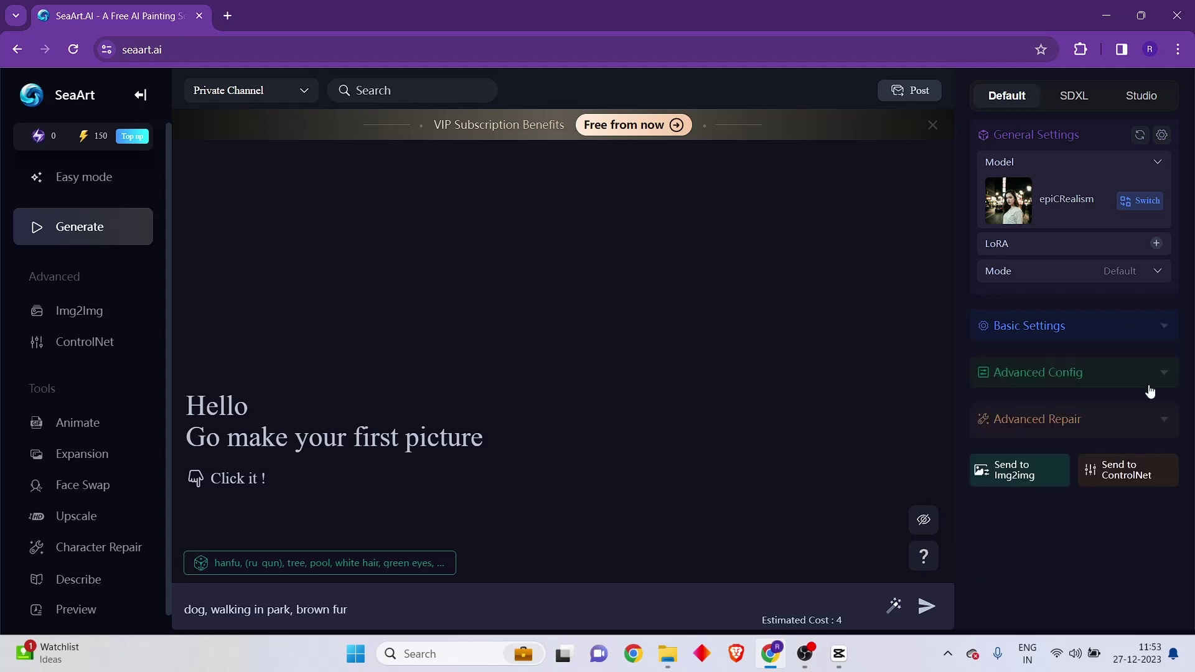
left_click(1100, 339)
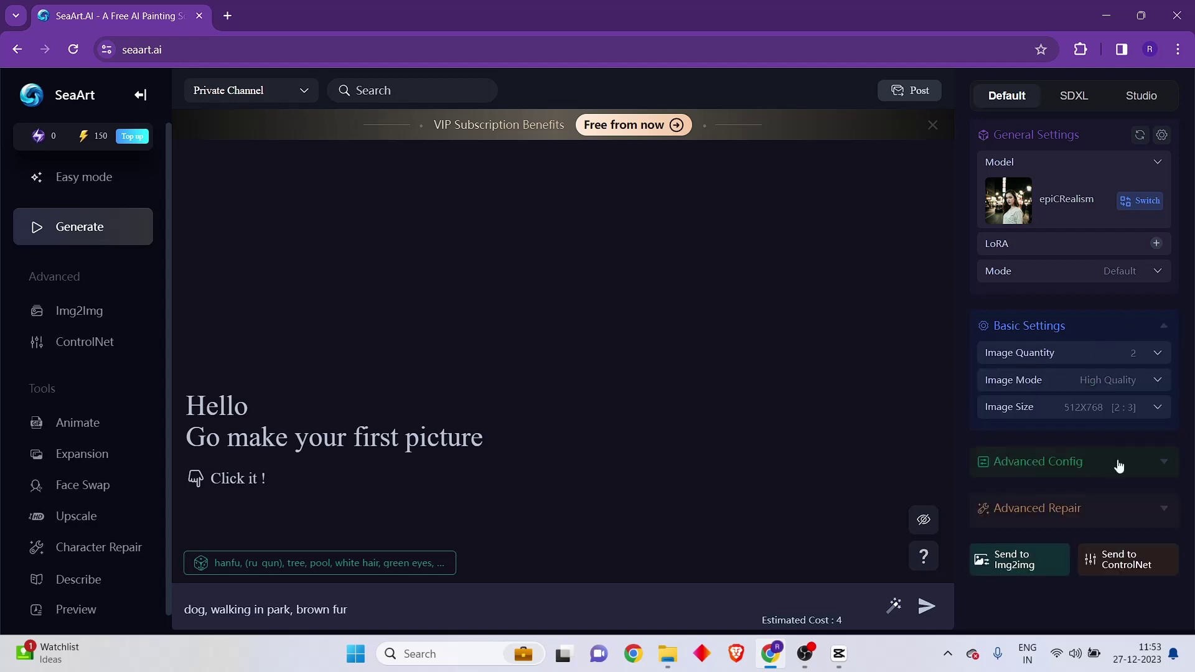
Set the image mode to Ultra High Quality.
left_click(1155, 382)
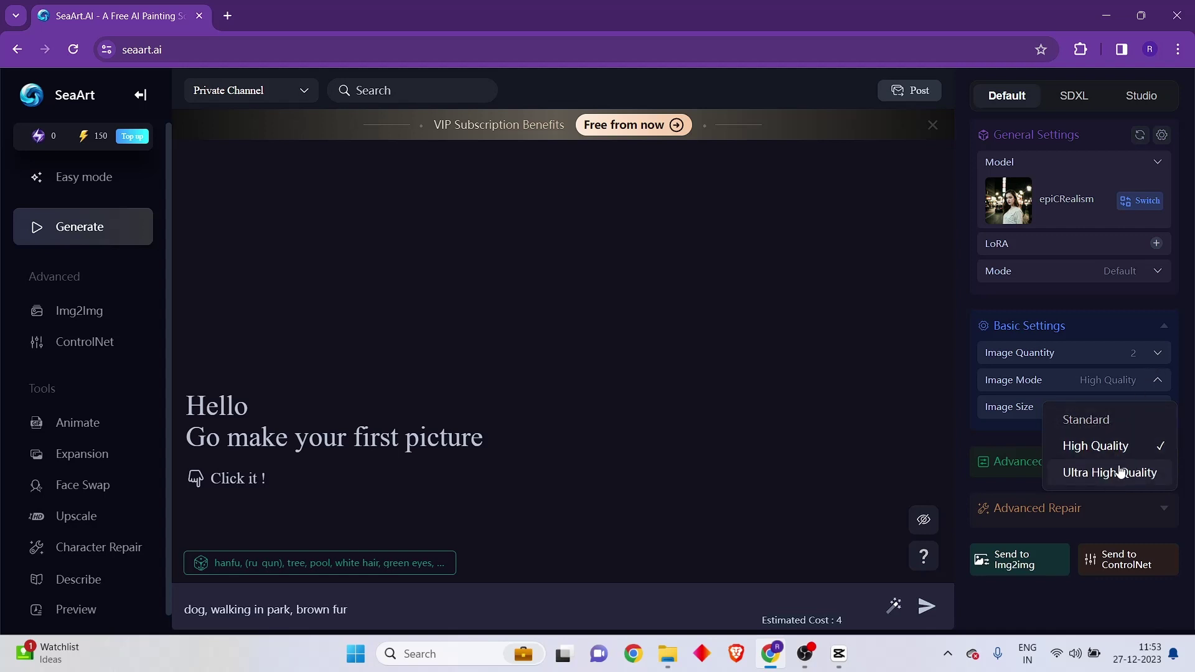
left_click(1083, 472)
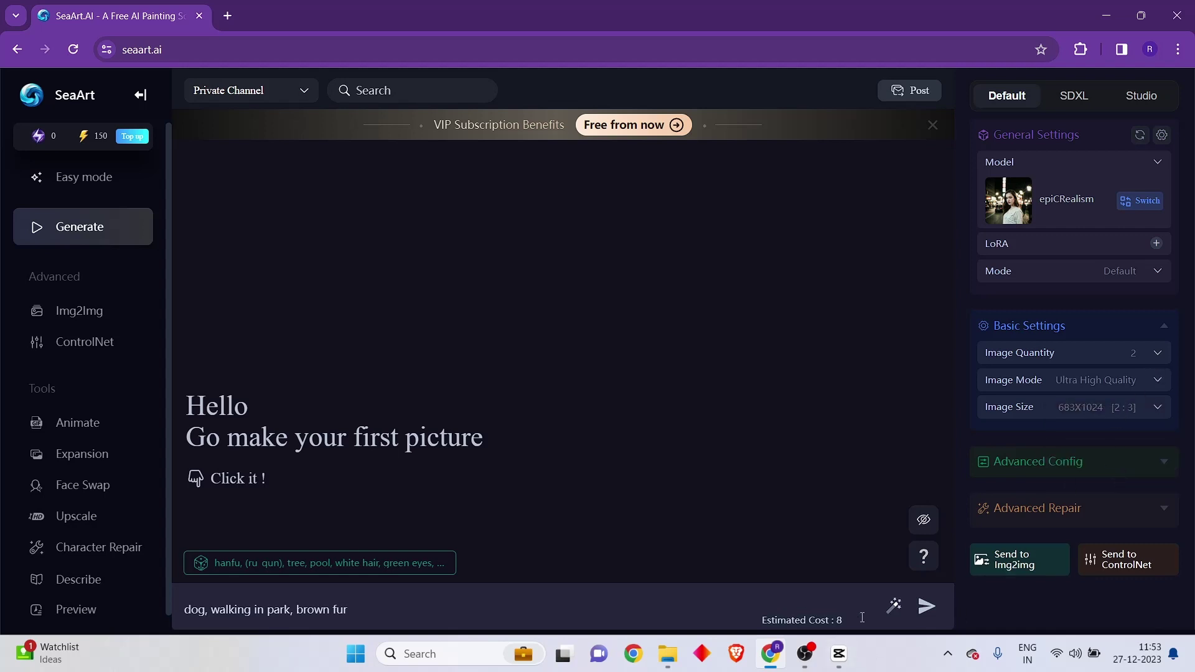
Set the image mode to Standard.
left_click(1121, 386)
left_click(1089, 418)
left_click(752, 620)
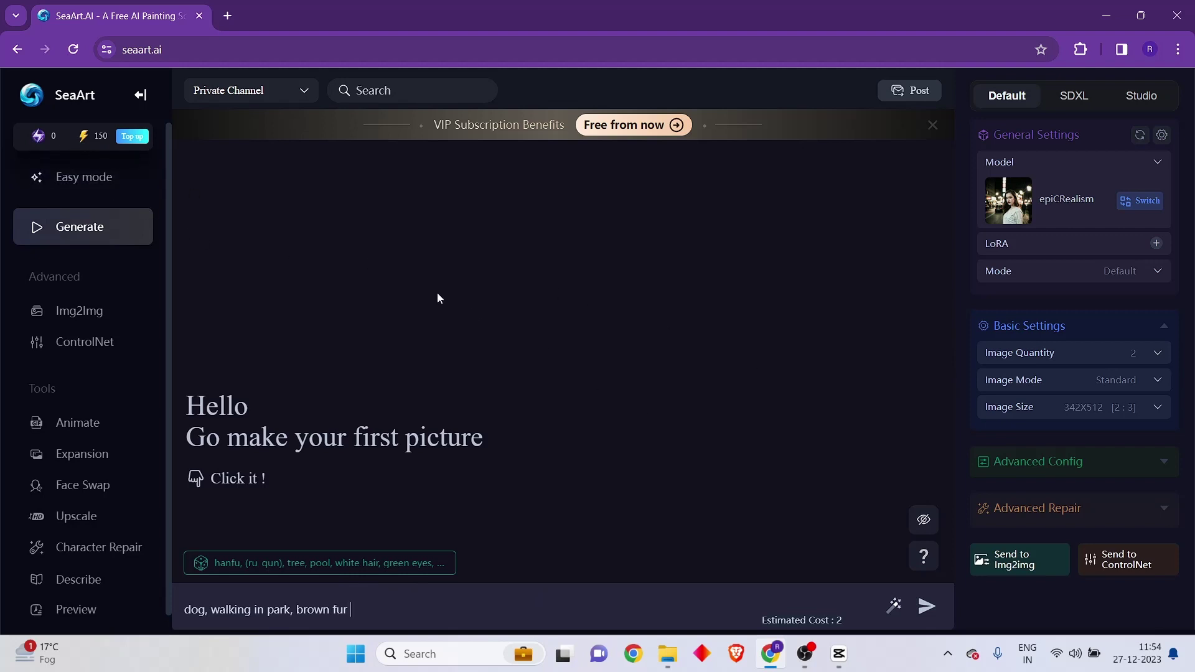
Open the credit top-up store, look through the credit packages and VIP privileges, and close it.
left_click(133, 137)
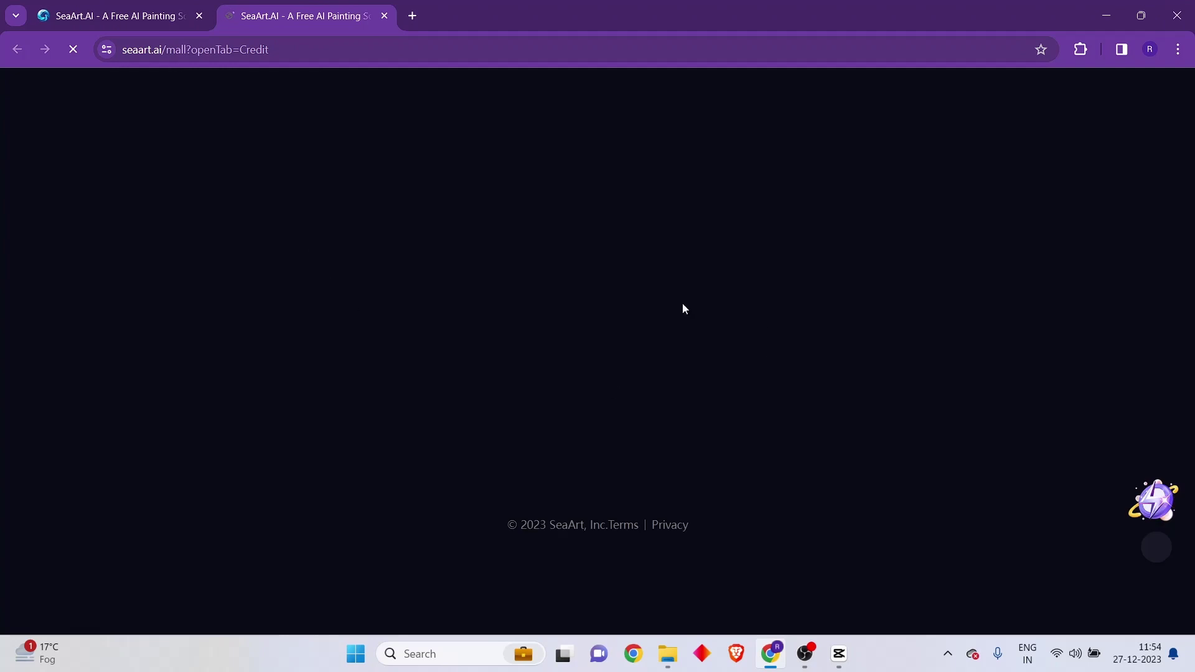
scroll(388, 387, "down", 5)
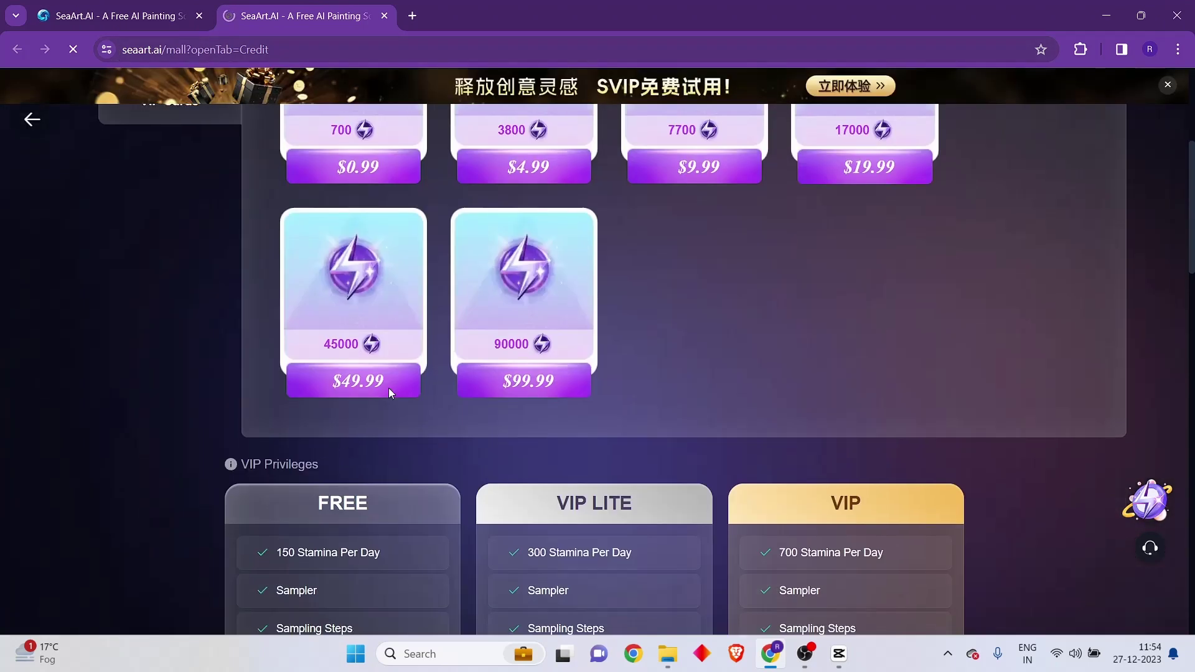
scroll(388, 387, "up", 5)
scroll(717, 539, "down", 5)
scroll(440, 448, "up", 5)
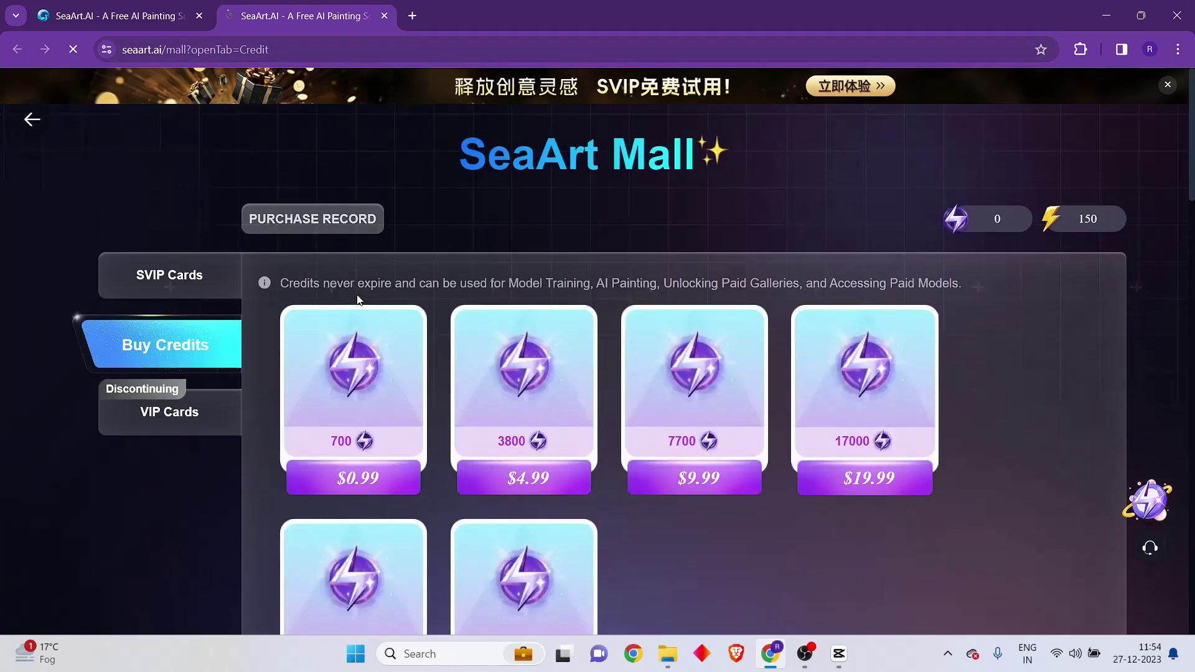
left_click(385, 15)
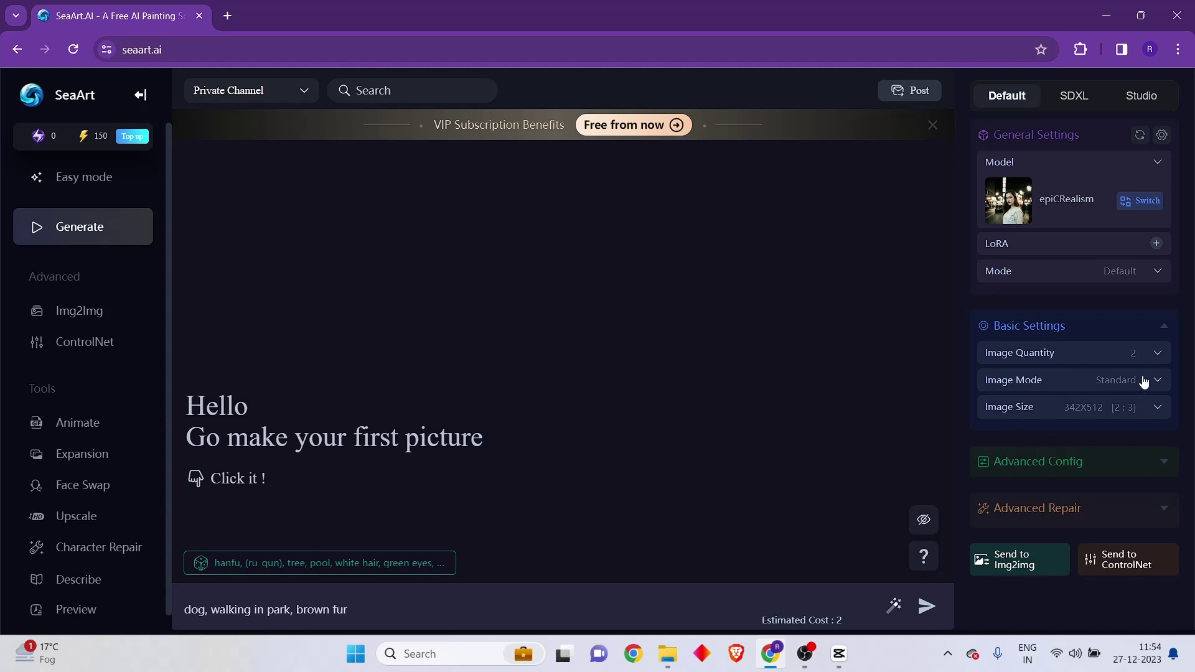
Switch the image size to Customization and set both the width and height to 500.
left_click(1105, 411)
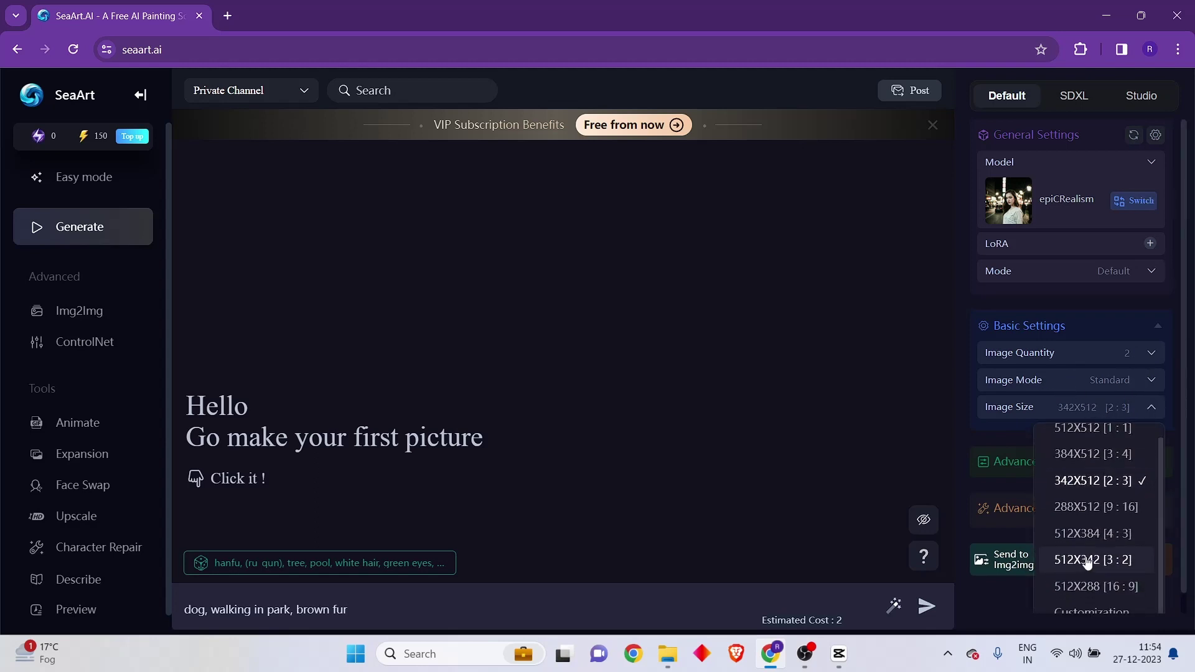
scroll(1094, 579, "down", 1)
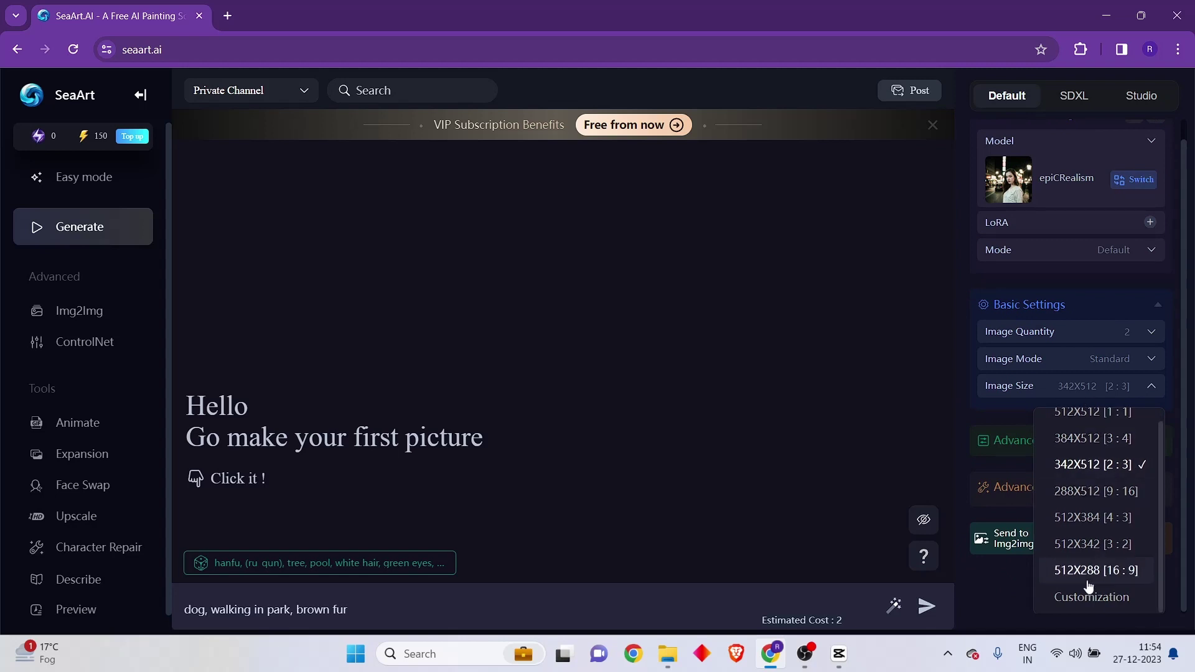
left_click(1062, 597)
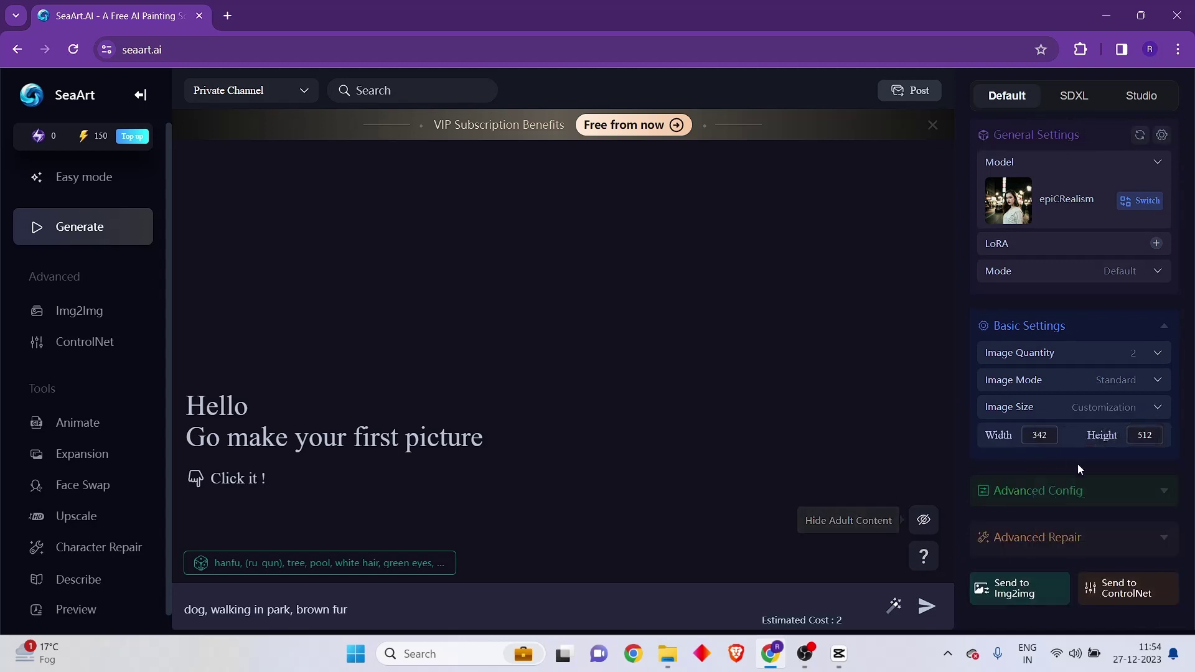
double_click(1046, 429)
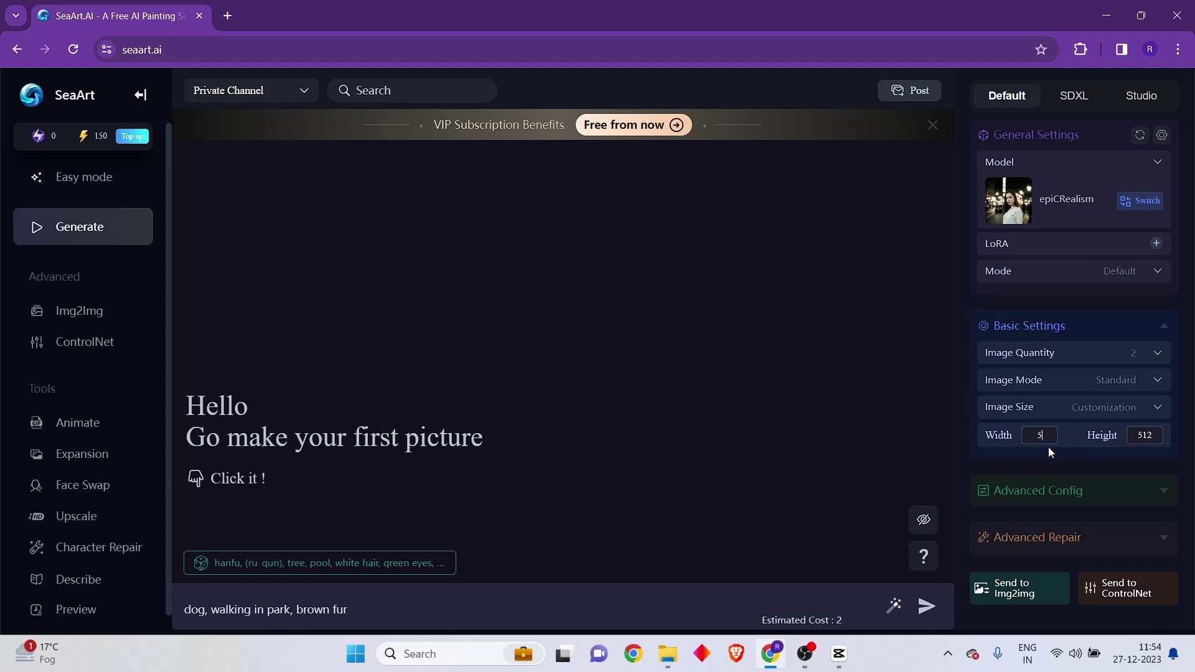
type("500")
double_click(1148, 434)
type("500")
Try a custom width of 1000 and height of 10000, and return to the preset 512X512 [1 : 1] image size.
double_click(1040, 436)
type("1000")
double_click(1035, 436)
double_click(1142, 435)
type("10000")
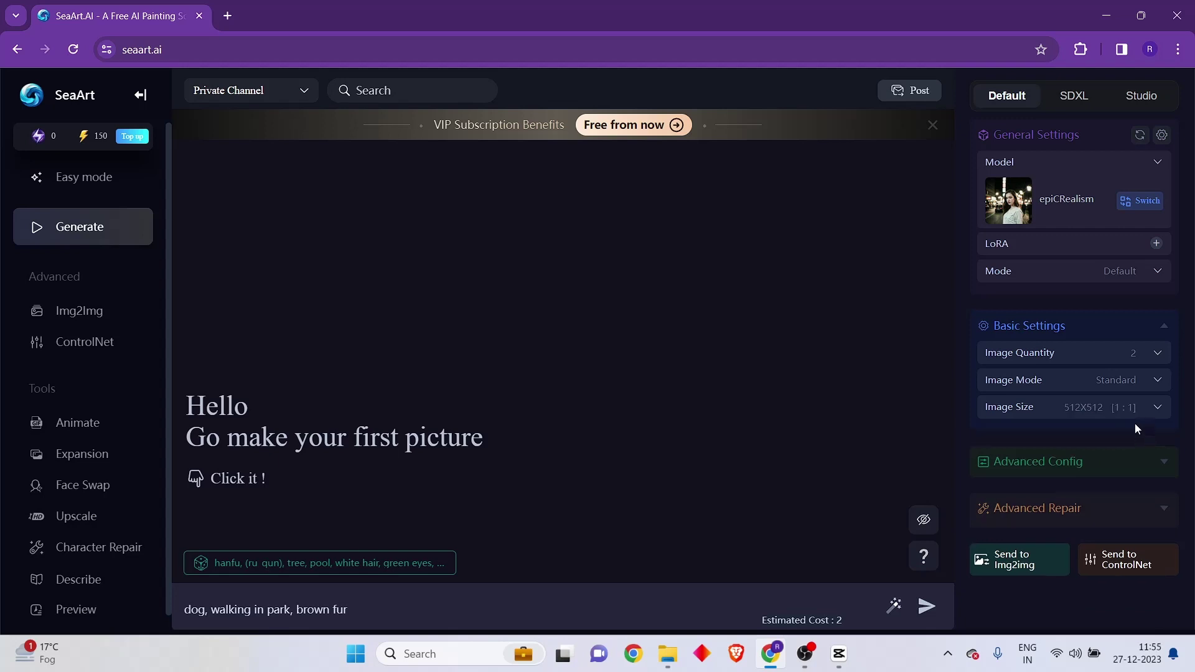
left_click(1136, 411)
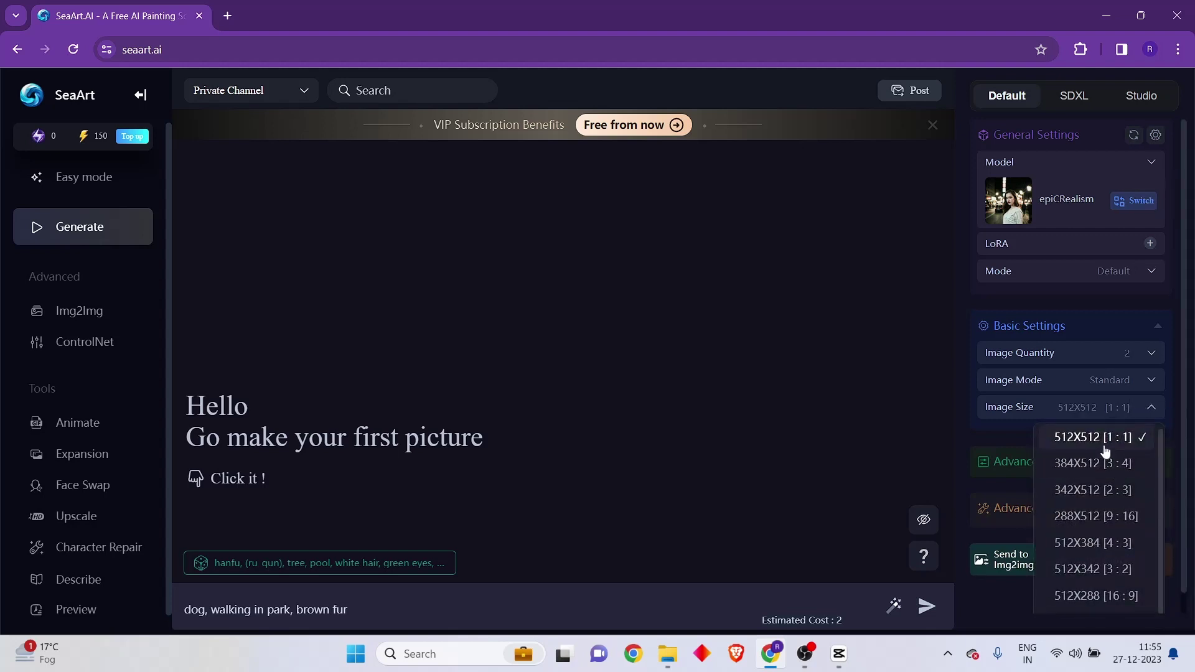
left_click(1025, 430)
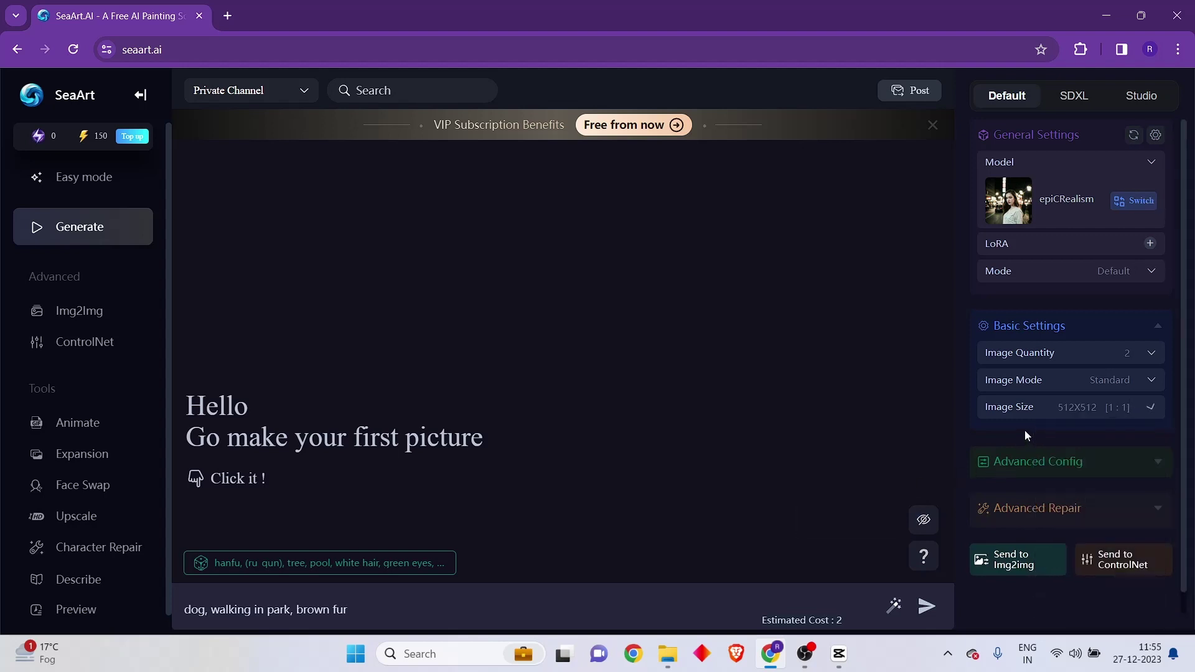
Try the High Quality image mode and settle on Ultra High Quality.
left_click(1123, 380)
left_click(1122, 381)
left_click(1120, 393)
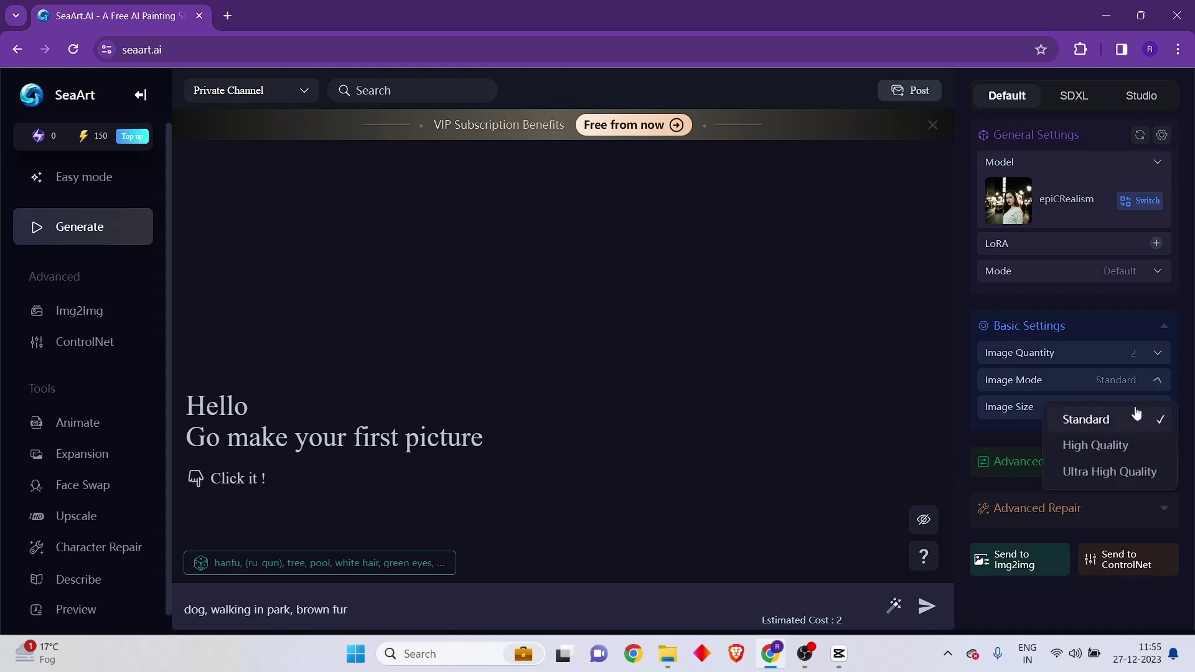
left_click(1125, 446)
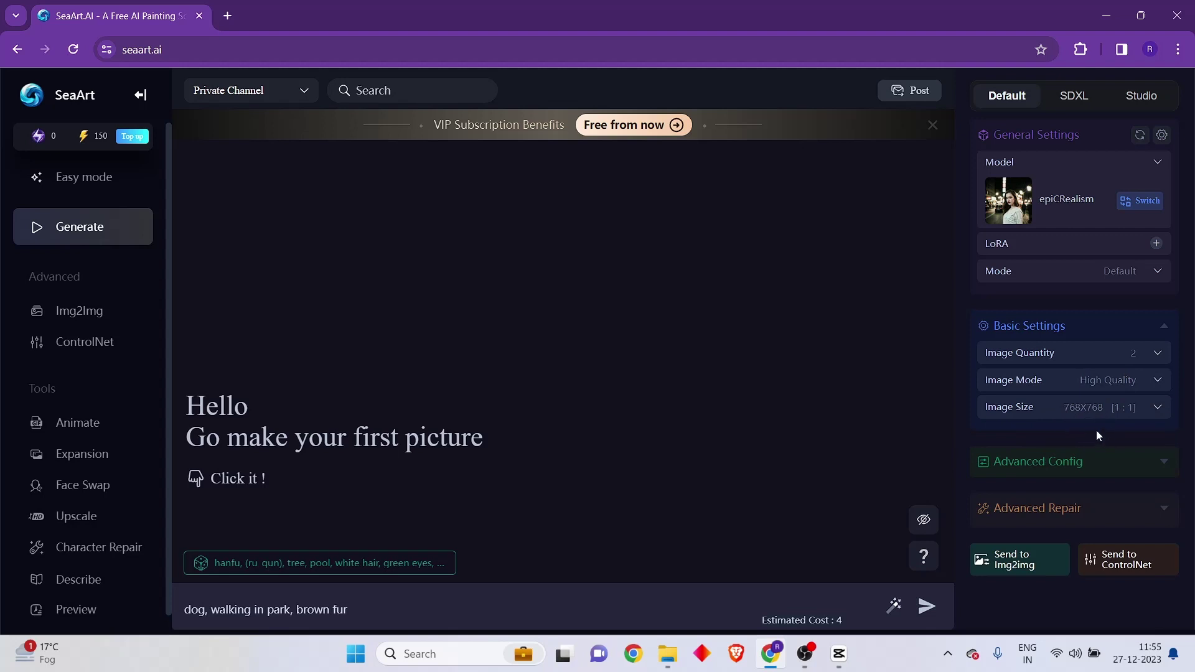
left_click(1122, 383)
left_click(1108, 471)
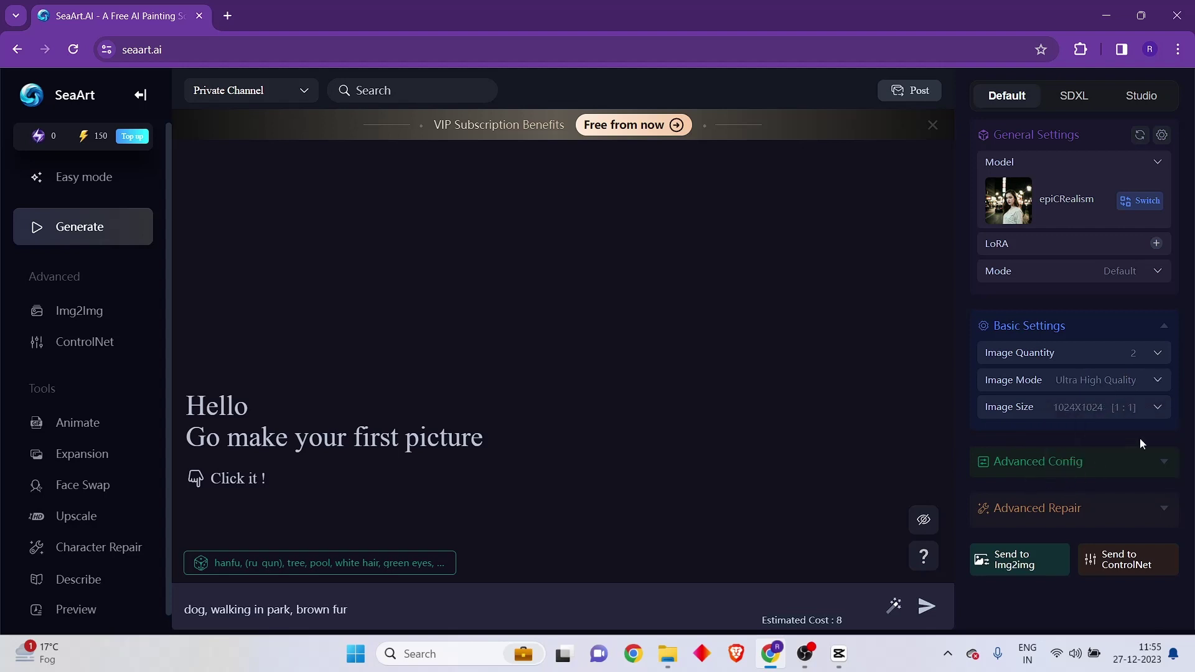
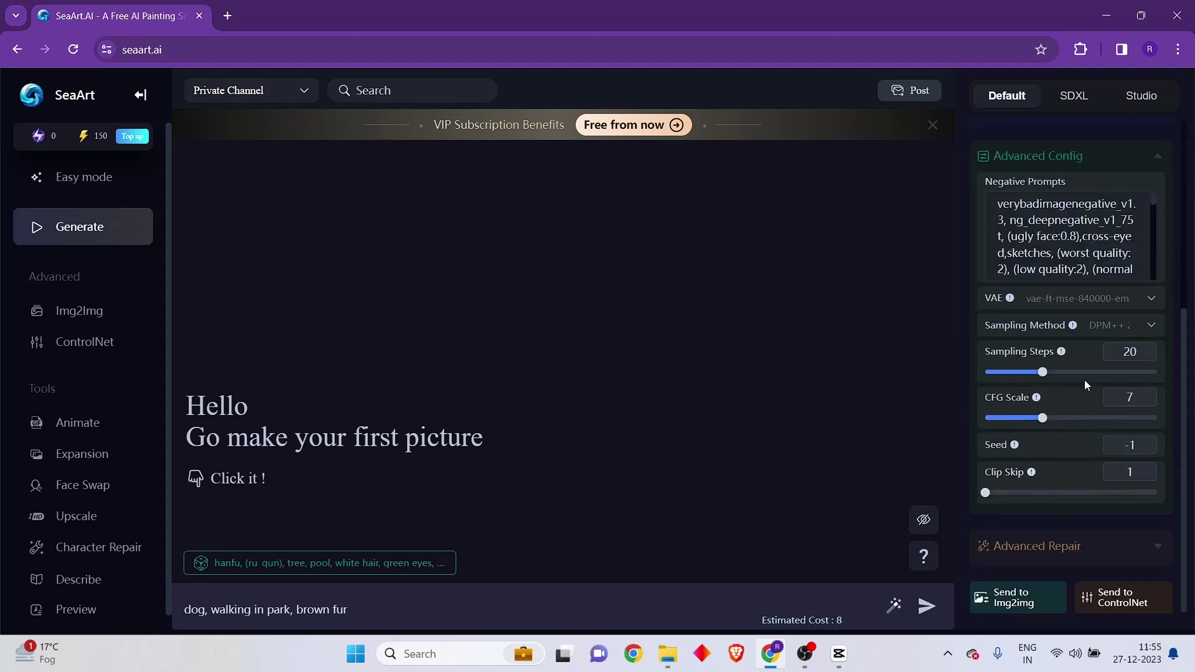
Read through the negative prompts in the advanced configuration and set the sampling steps to 26.
scroll(1059, 336, "down", 4)
scroll(1076, 286, "down", 4)
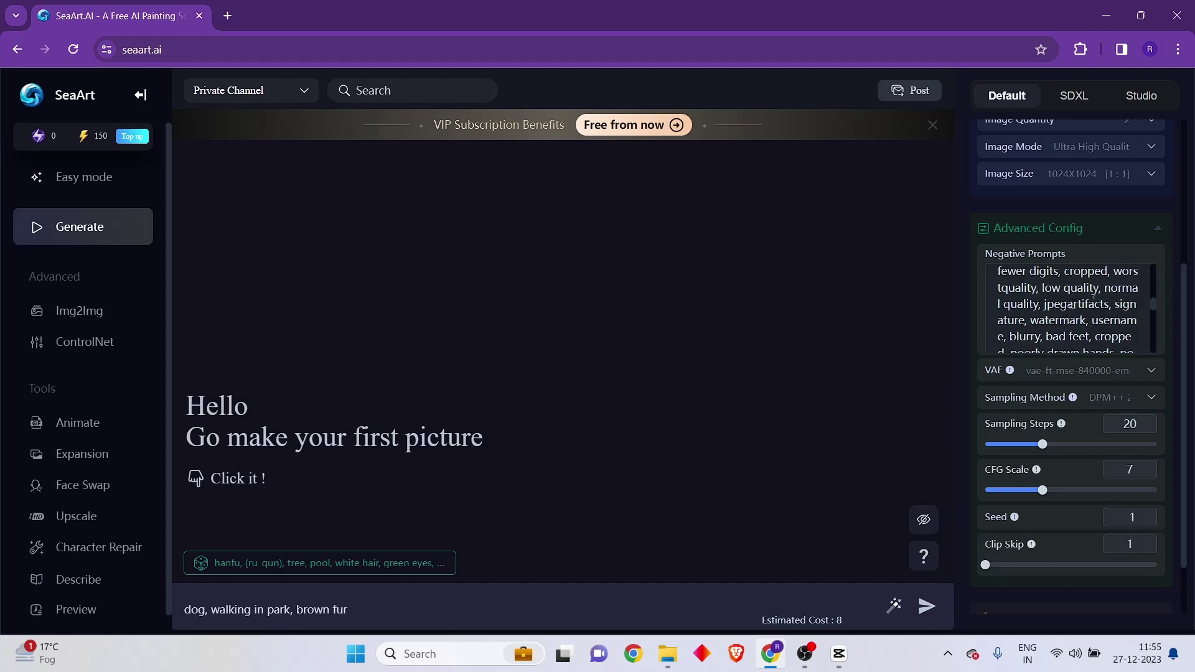
scroll(1068, 312, "down", 5)
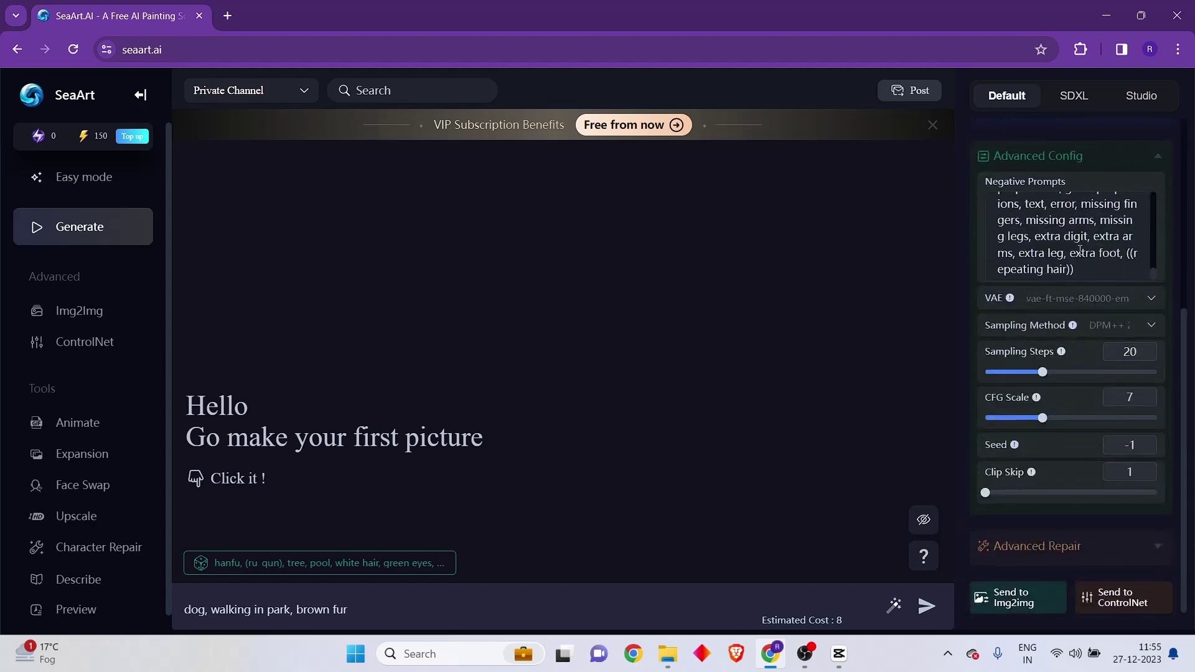
scroll(1099, 343, "up", 4)
scroll(1099, 344, "down", 4)
mouse_move(1042, 372)
left_click_drag(1043, 373, 1078, 373)
left_click_drag(1143, 446, 1109, 451)
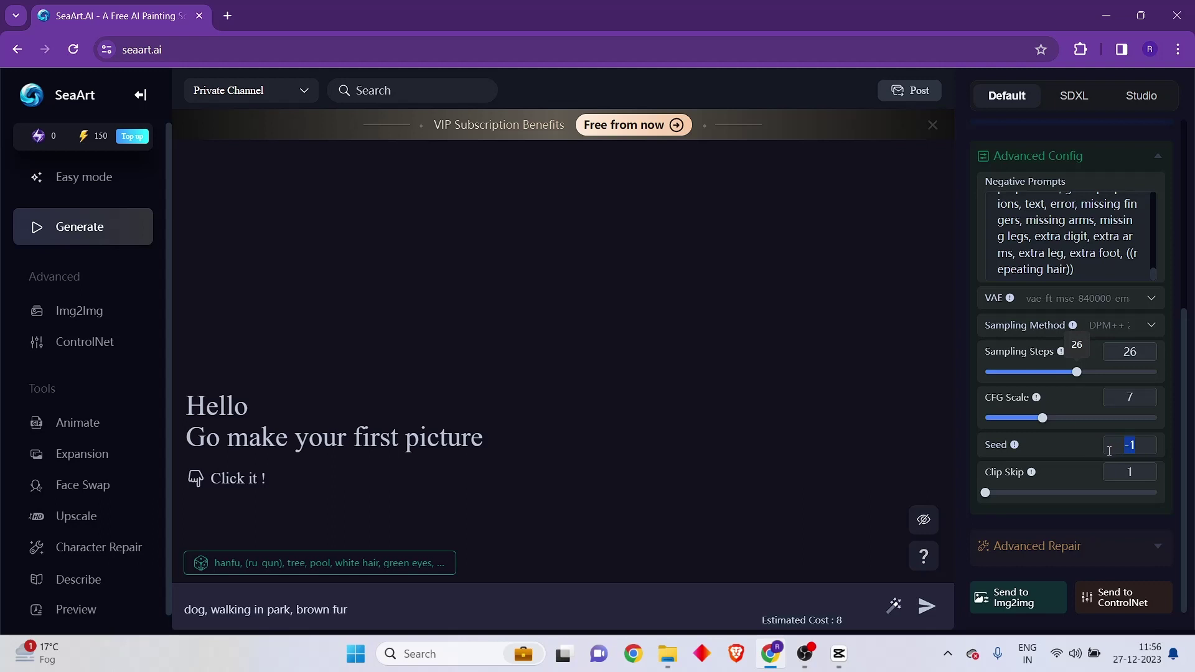
left_click(1144, 445)
Expand the Advanced Repair options and switch Restore Faces on and off again.
left_click(1060, 553)
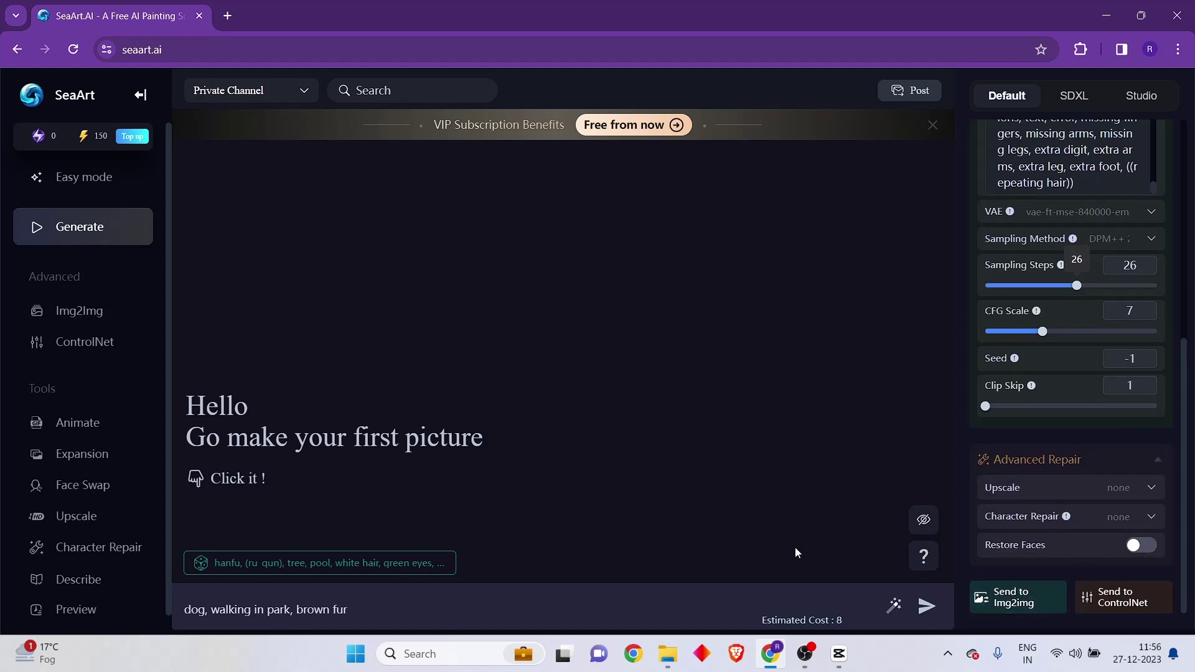
scroll(1108, 498, "up", 8)
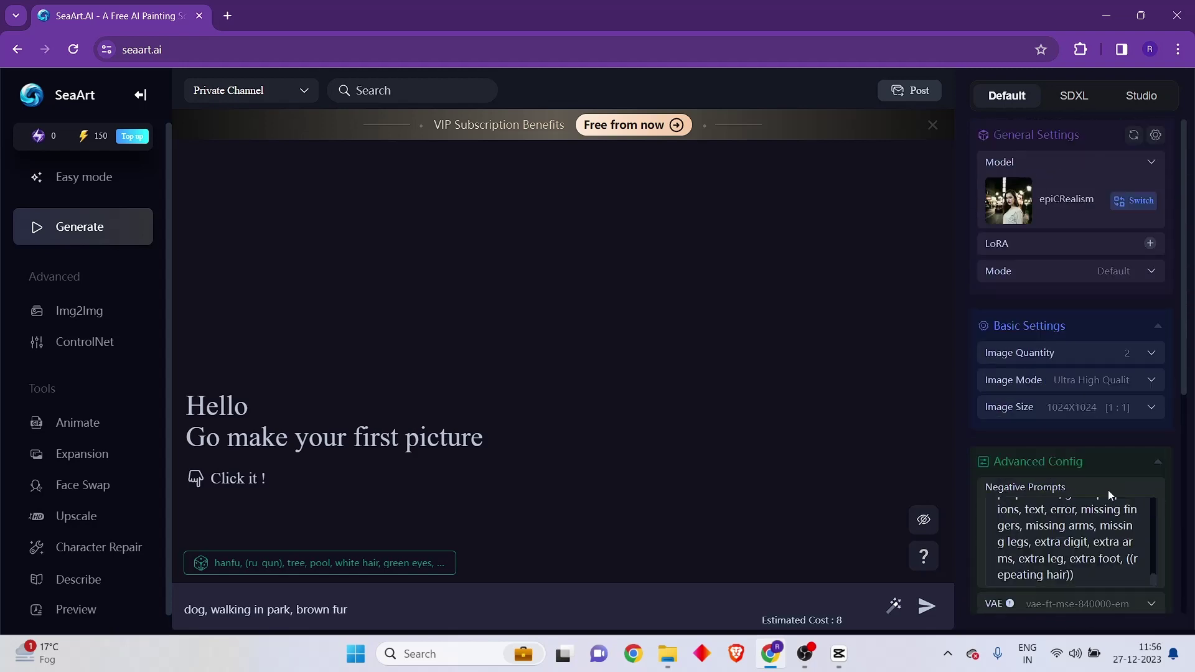
scroll(1078, 582, "down", 10)
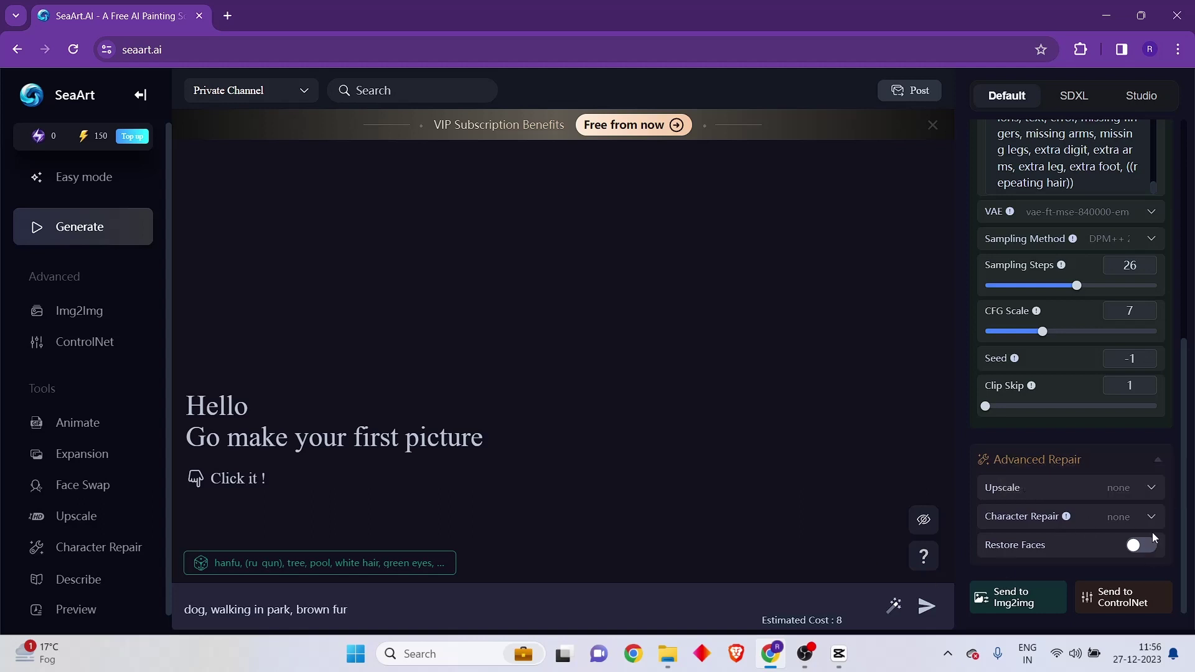
left_click(1151, 556)
left_click(1150, 556)
left_click(1151, 556)
left_click(1151, 555)
Recheck the generation settings and generate the images from the dog prompt.
scroll(996, 561, "up", 2)
scroll(996, 547, "down", 2)
scroll(989, 532, "up", 5)
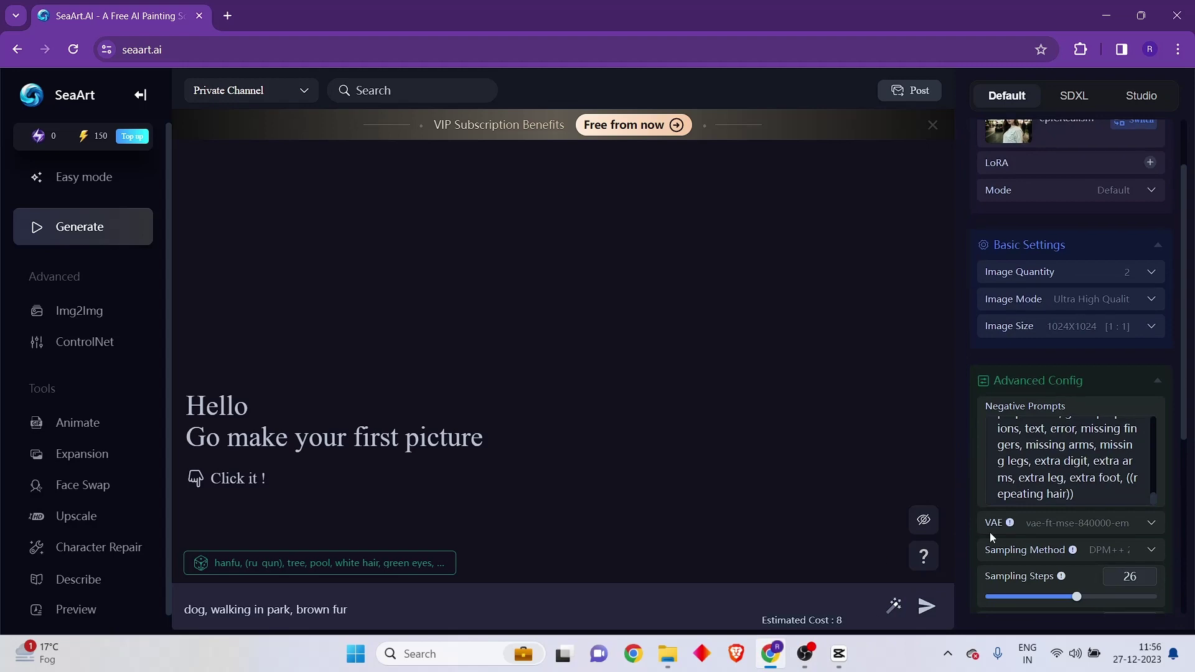
scroll(996, 535, "up", 1)
scroll(996, 535, "down", 4)
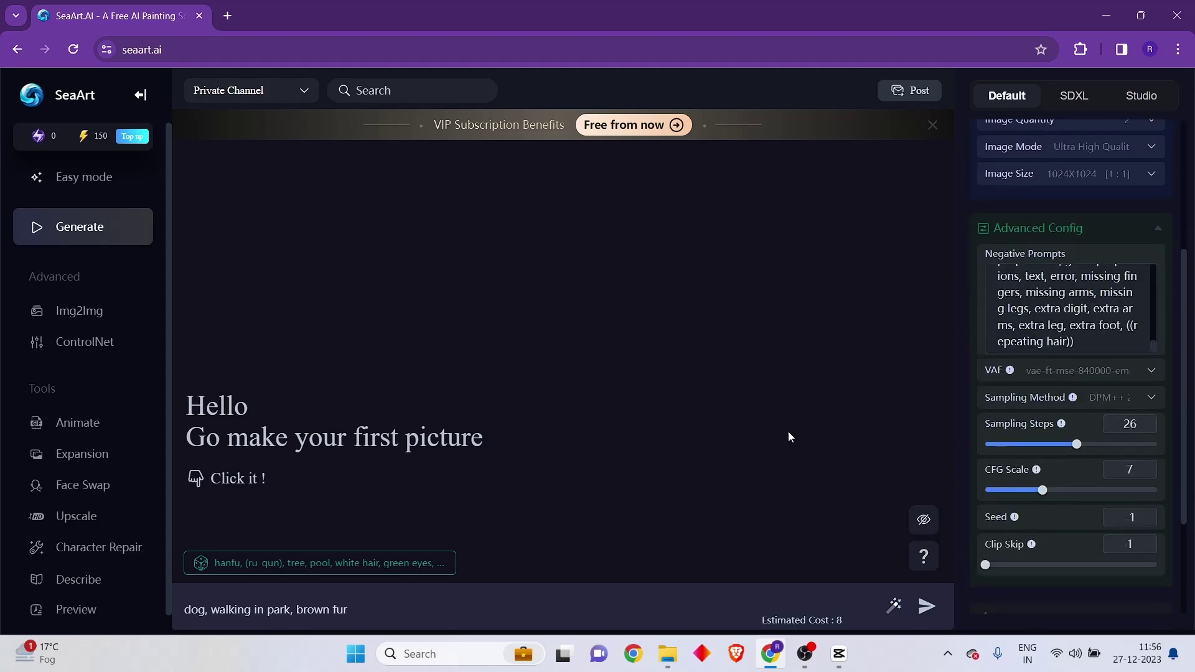
scroll(1168, 457, "up", 3)
scroll(1152, 498, "down", 6)
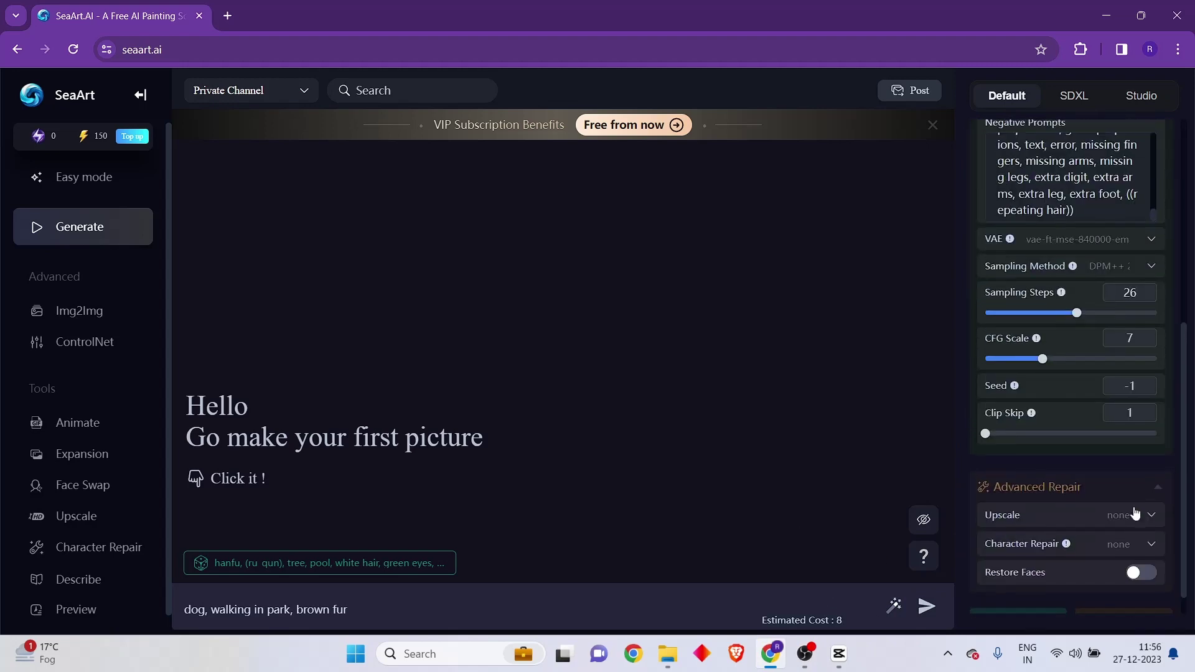
scroll(1136, 514, "up", 6)
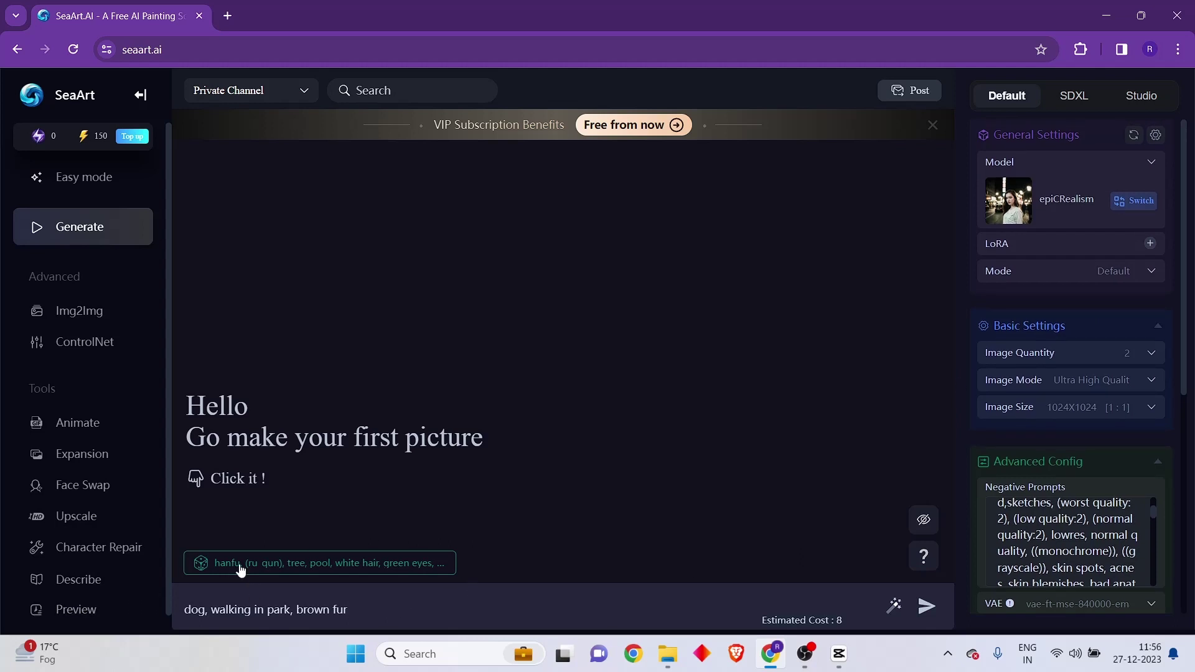
left_click(935, 613)
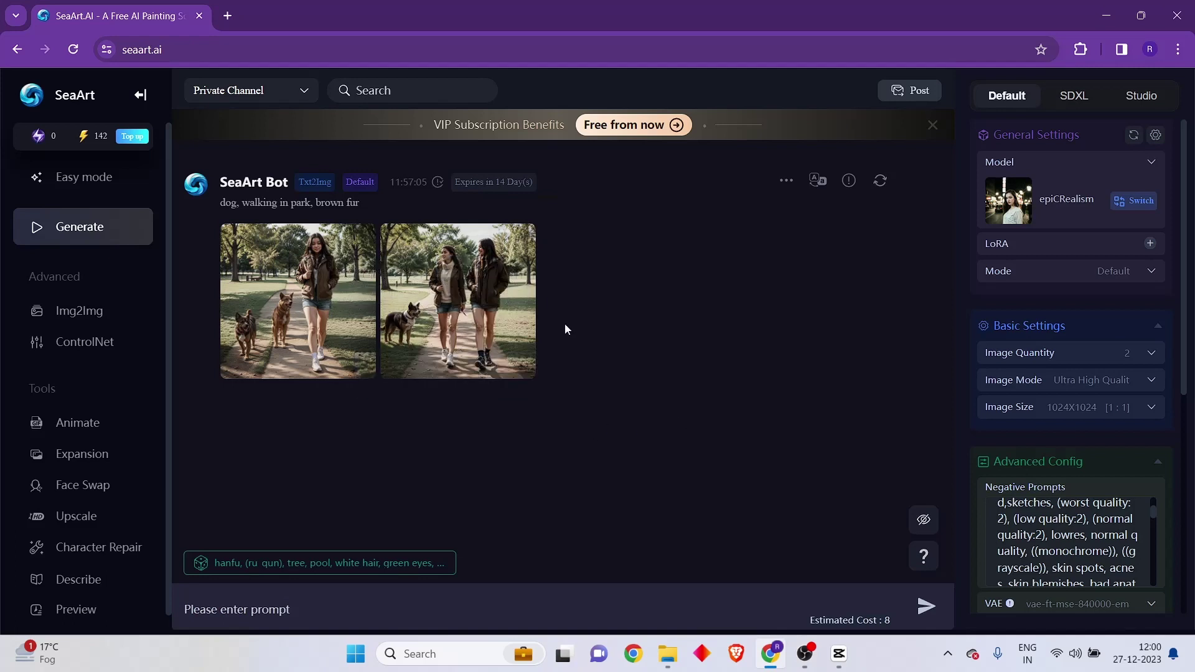
View both generated images enlarged with their generation data, and close the preview.
mouse_move(333, 311)
left_click(328, 251)
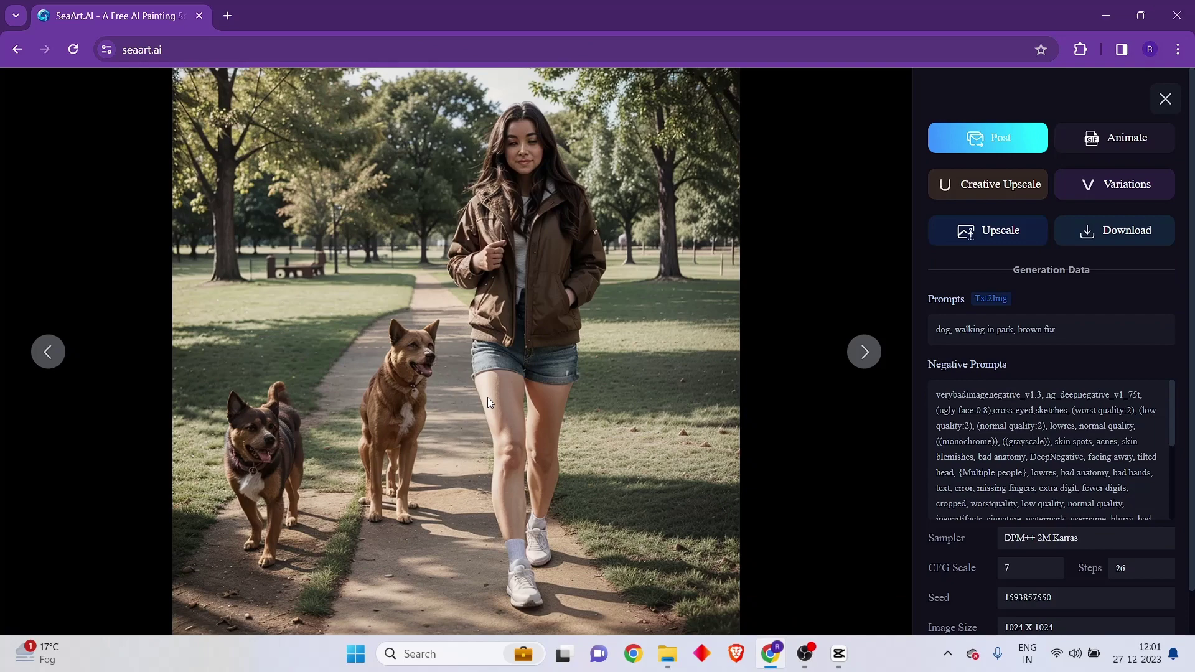
key("Right")
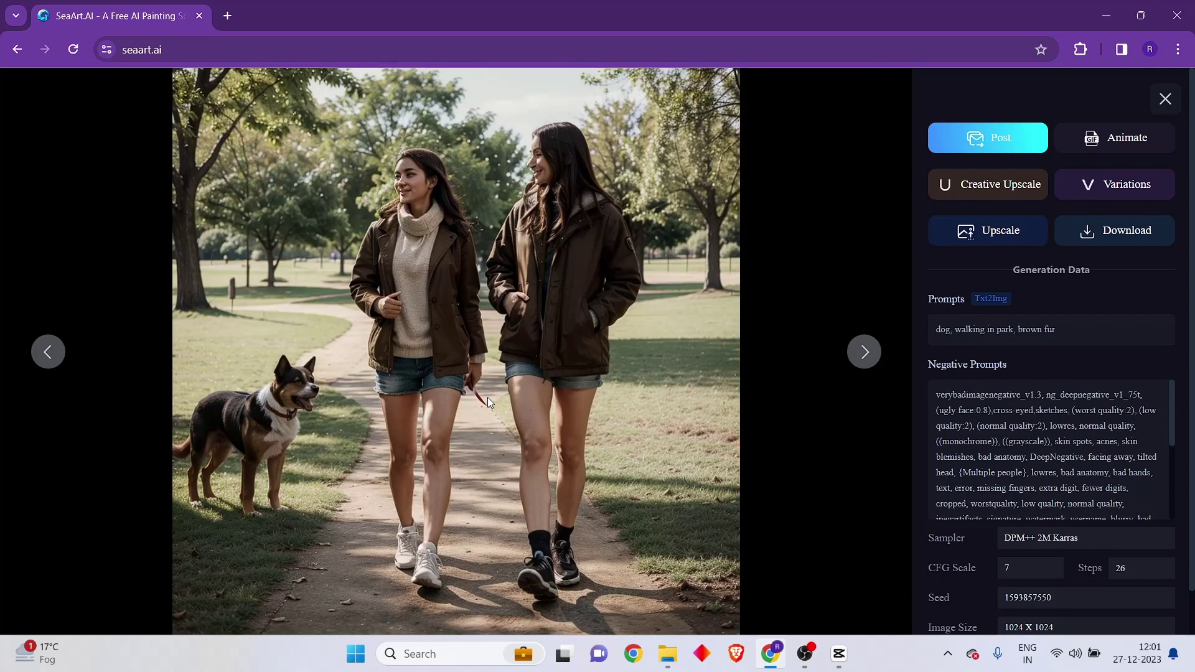
scroll(403, 197, "up", 2)
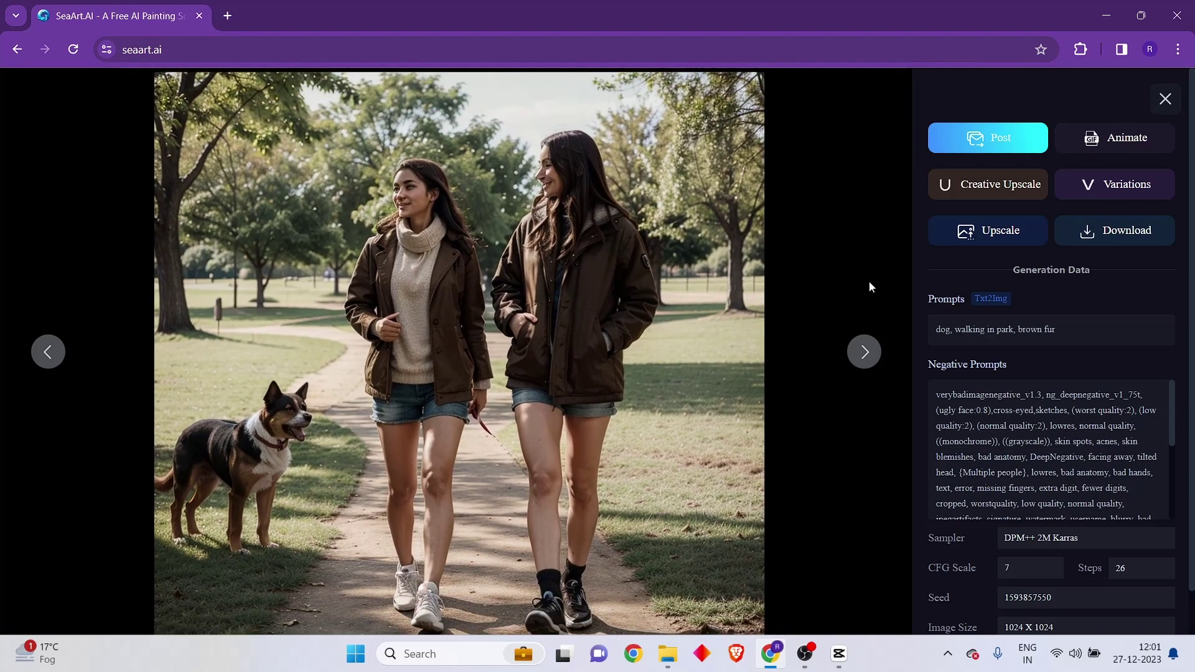
left_click(1163, 99)
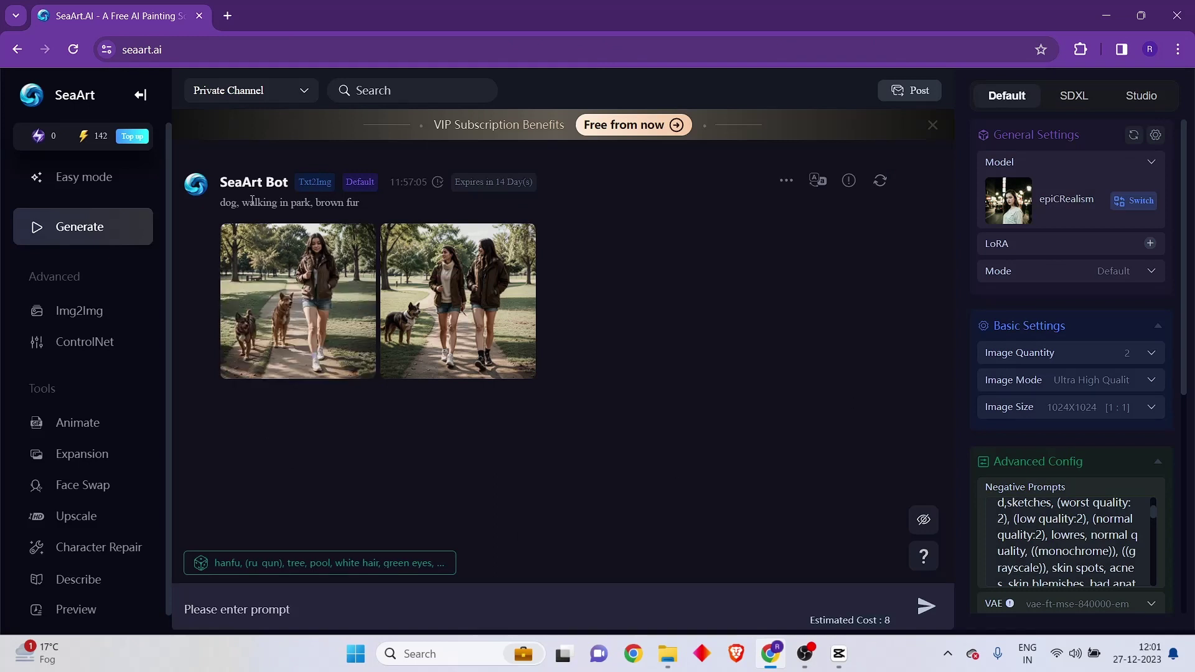
Examine the prompt and action options of the generated images, and review the negative prompts in the generation settings.
left_click_drag(218, 205, 381, 207)
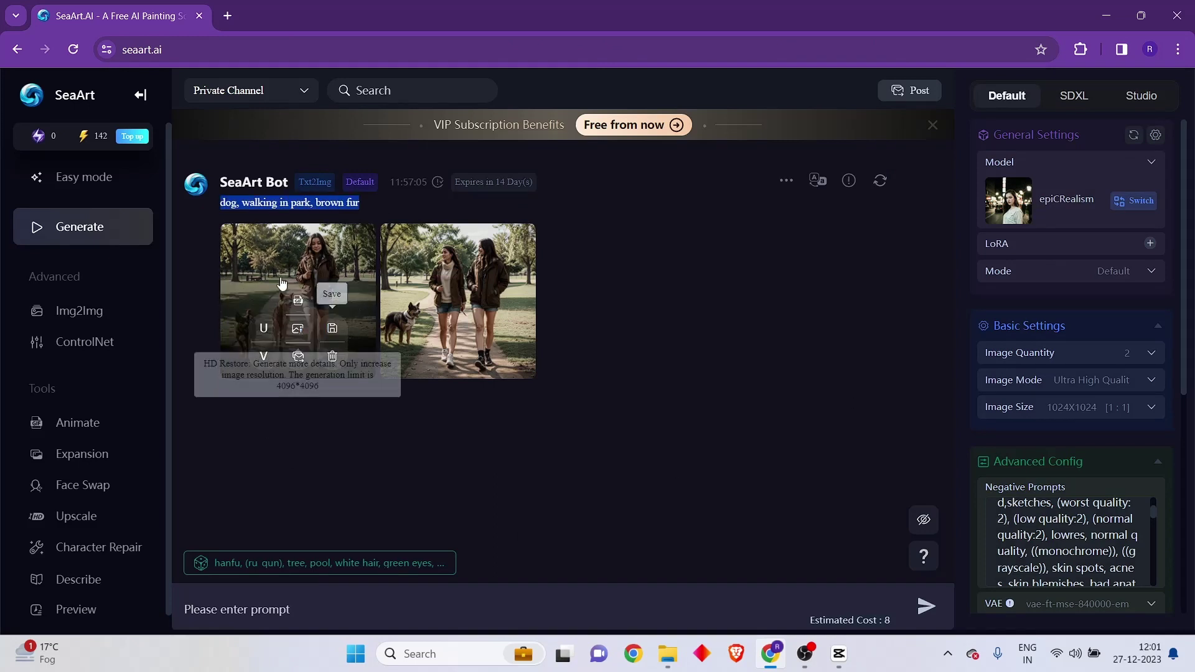
left_click(317, 248)
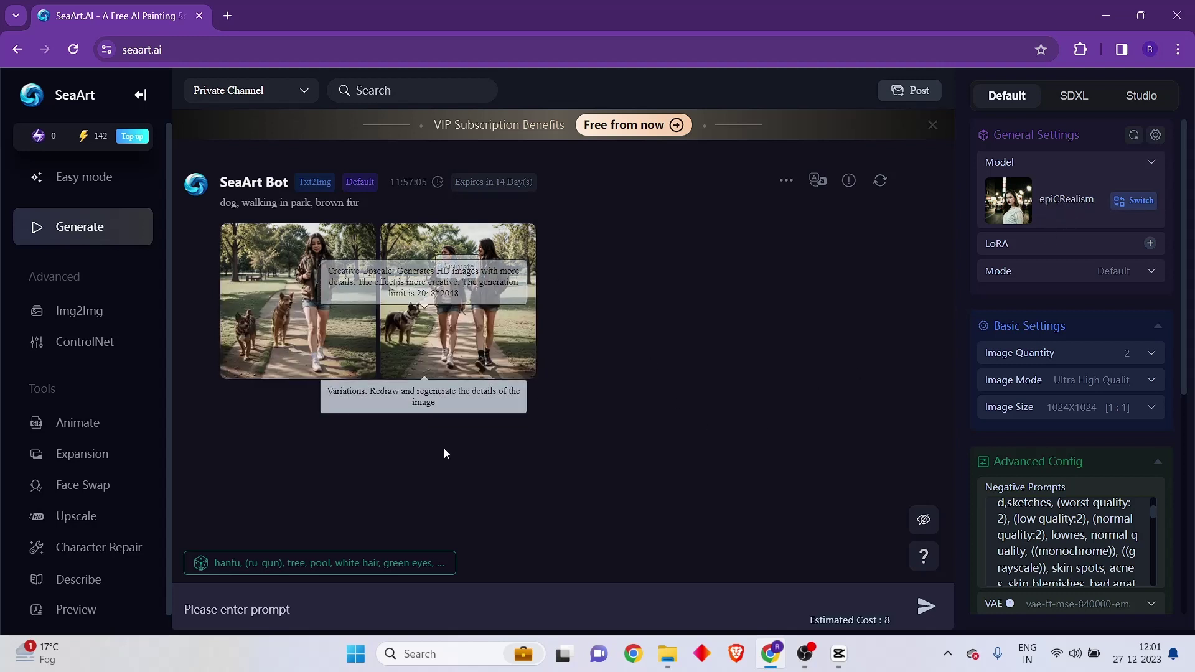
scroll(976, 423, "down", 6)
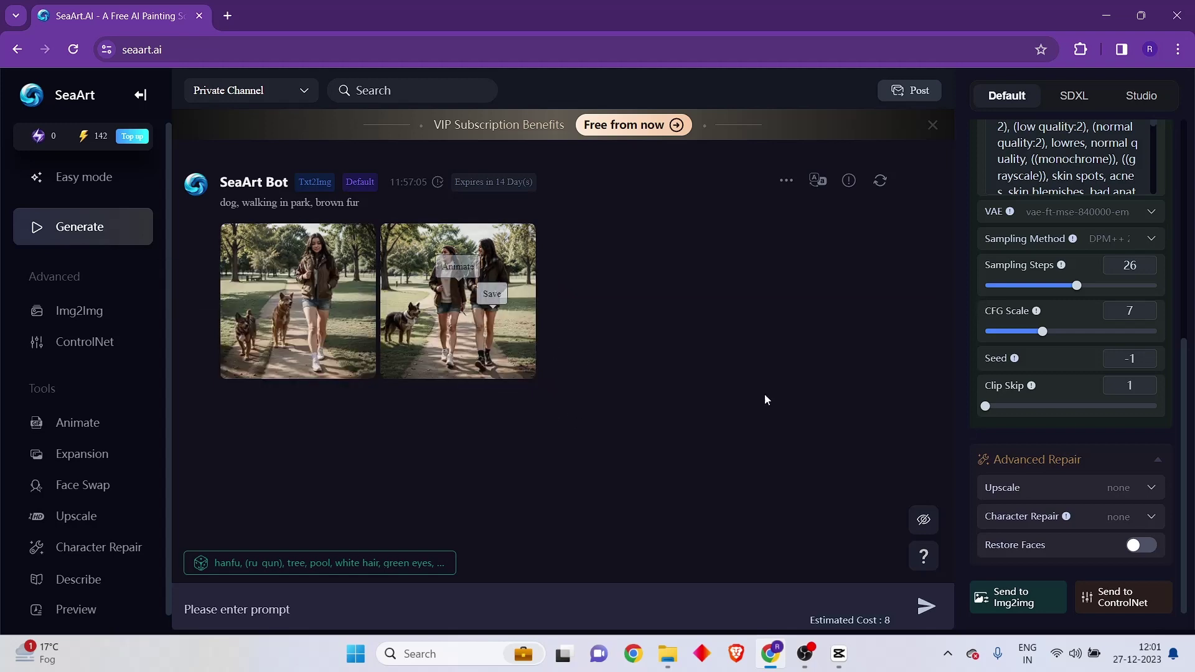
scroll(1051, 485, "up", 5)
scroll(1050, 483, "down", 3)
scroll(1082, 389, "up", 3)
scroll(1087, 480, "down", 8)
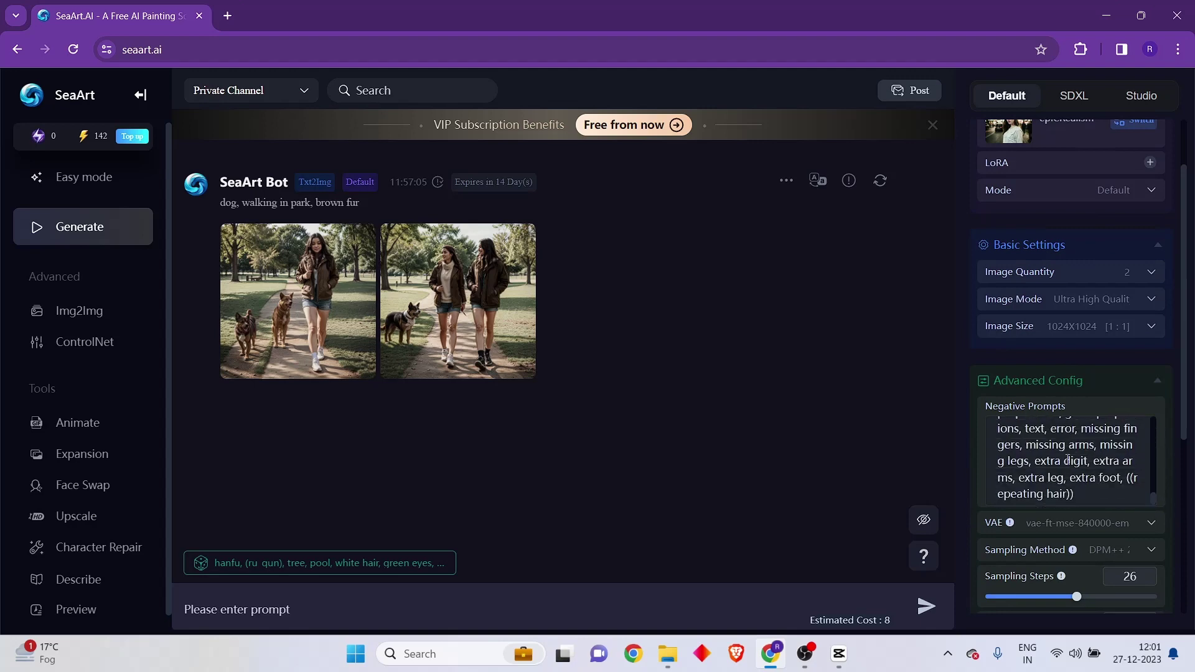
Append "humans, people" to the end of the negative prompts in the Advanced Config settings.
left_click_drag(1090, 503, 1027, 432)
scroll(1067, 473, "down", 8)
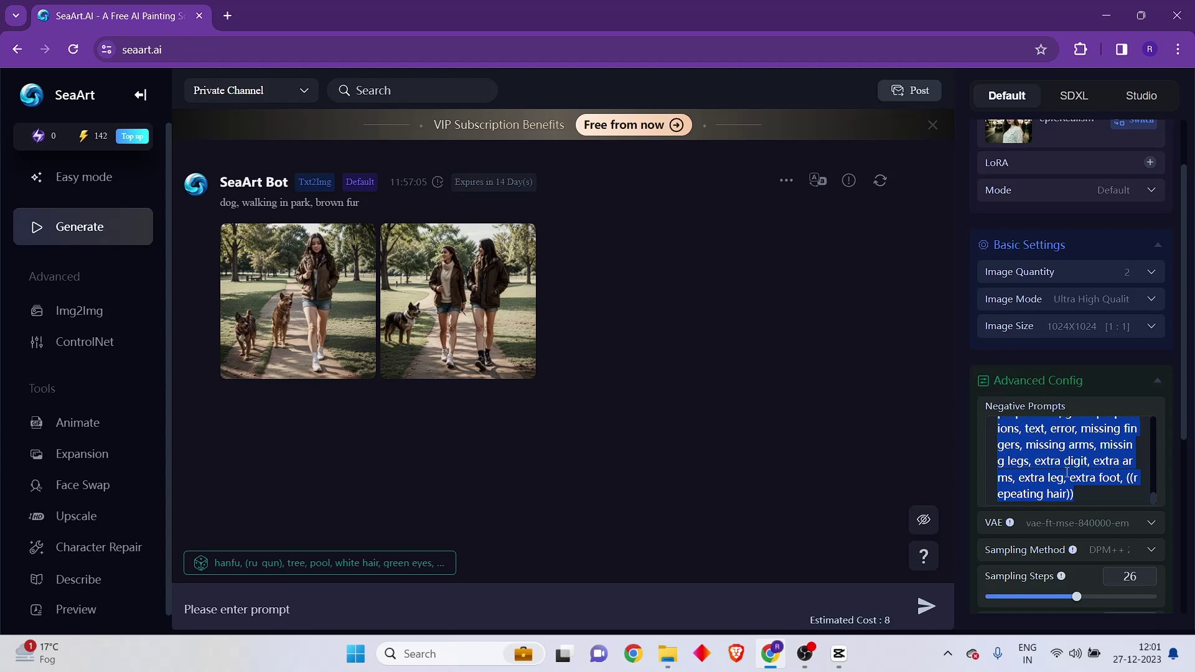
scroll(1067, 473, "down", 5)
scroll(1059, 360, "up", 4)
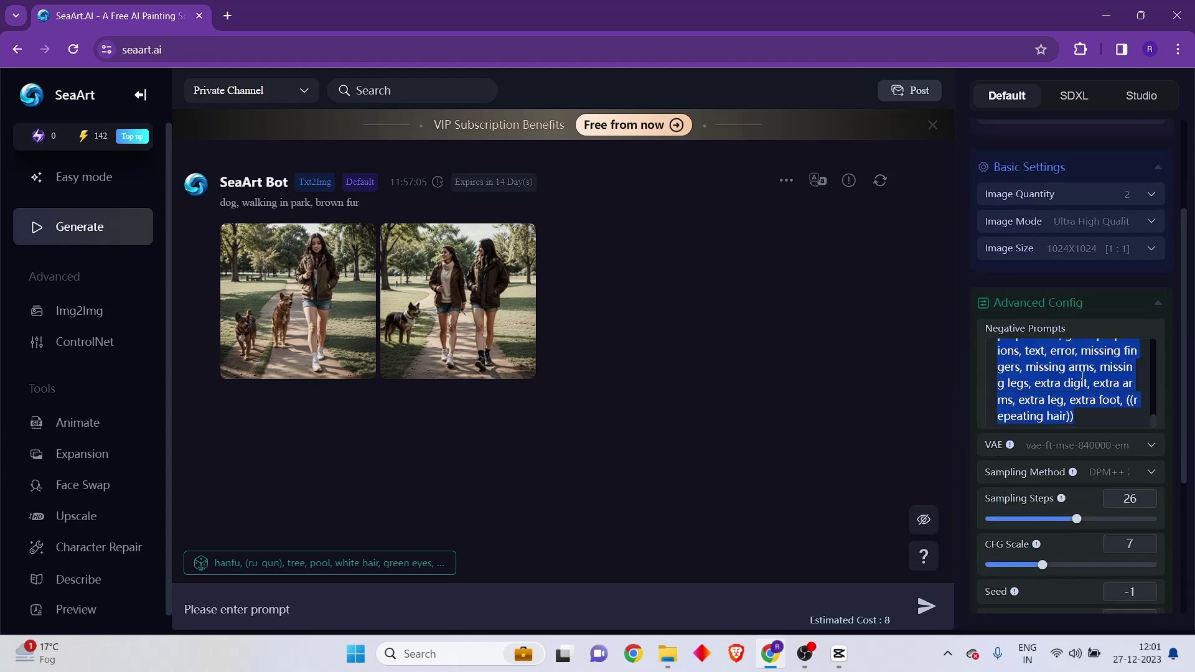
left_click(1095, 424)
type(", ")
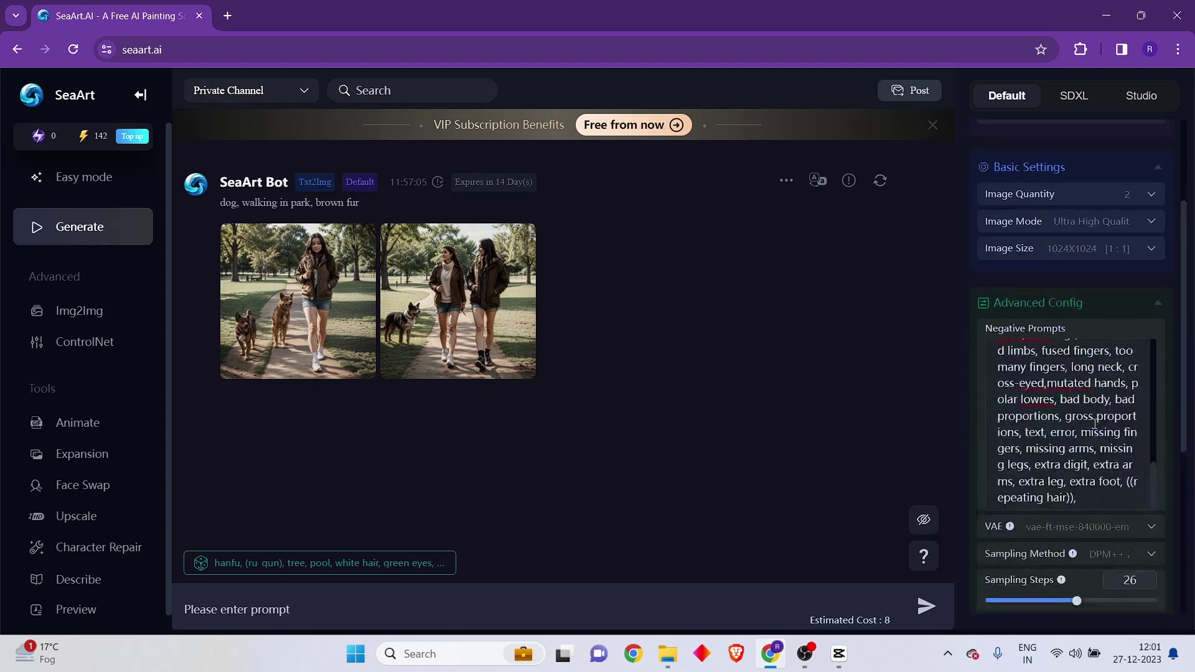
type("human")
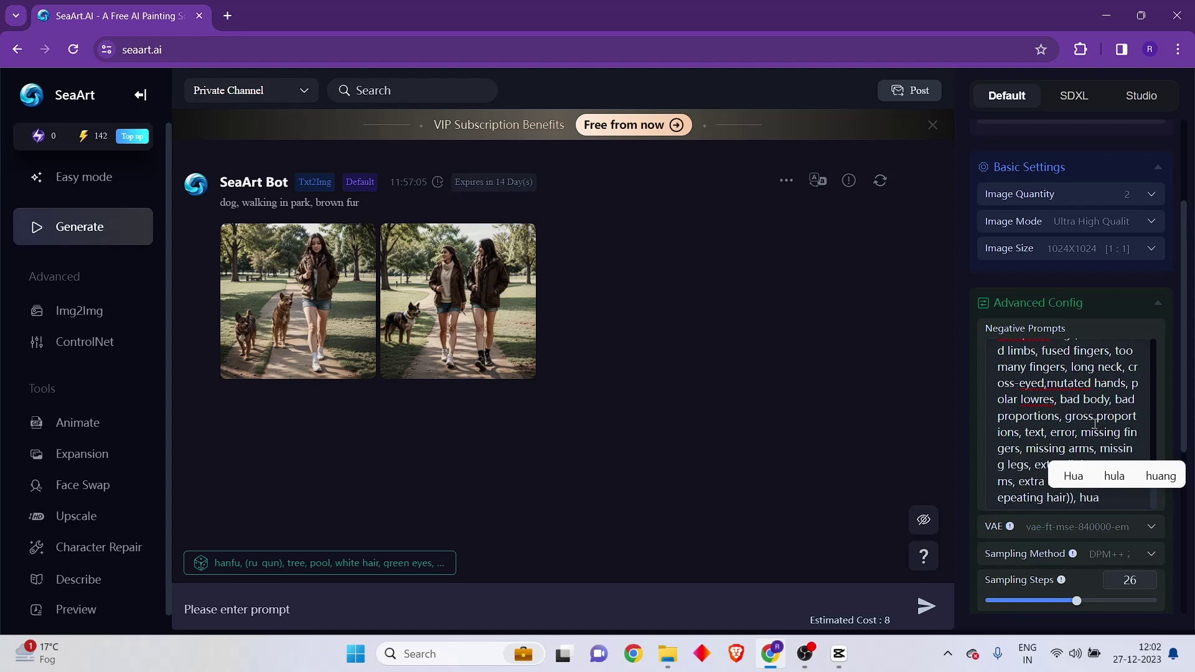
type("s ")
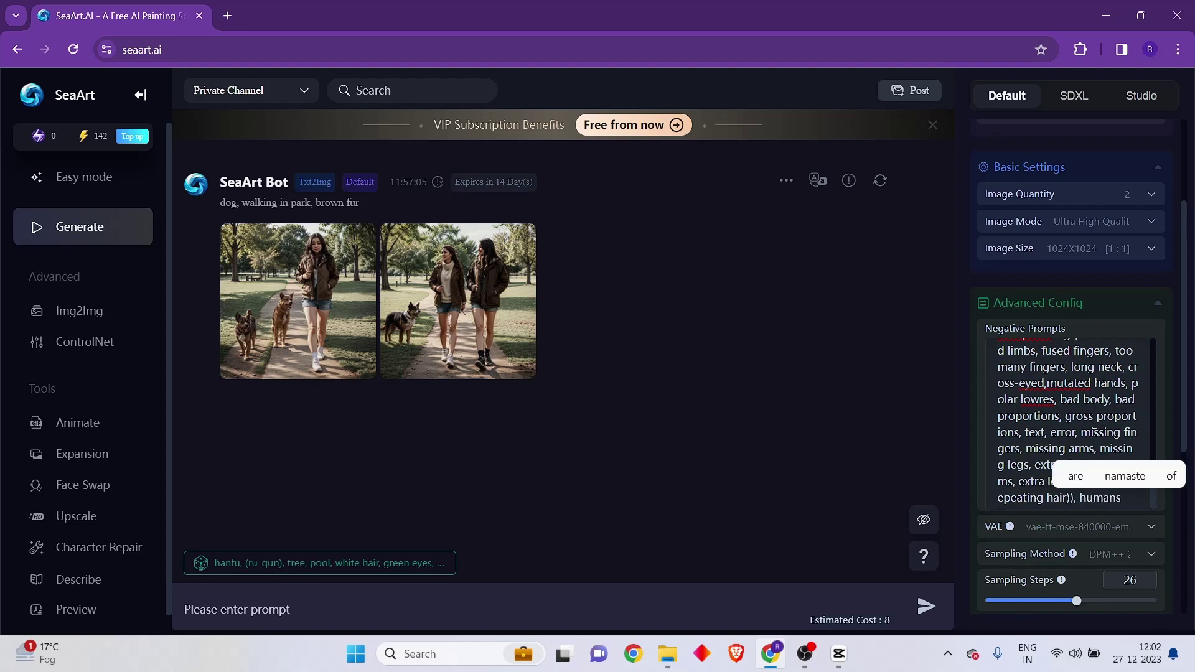
type(",")
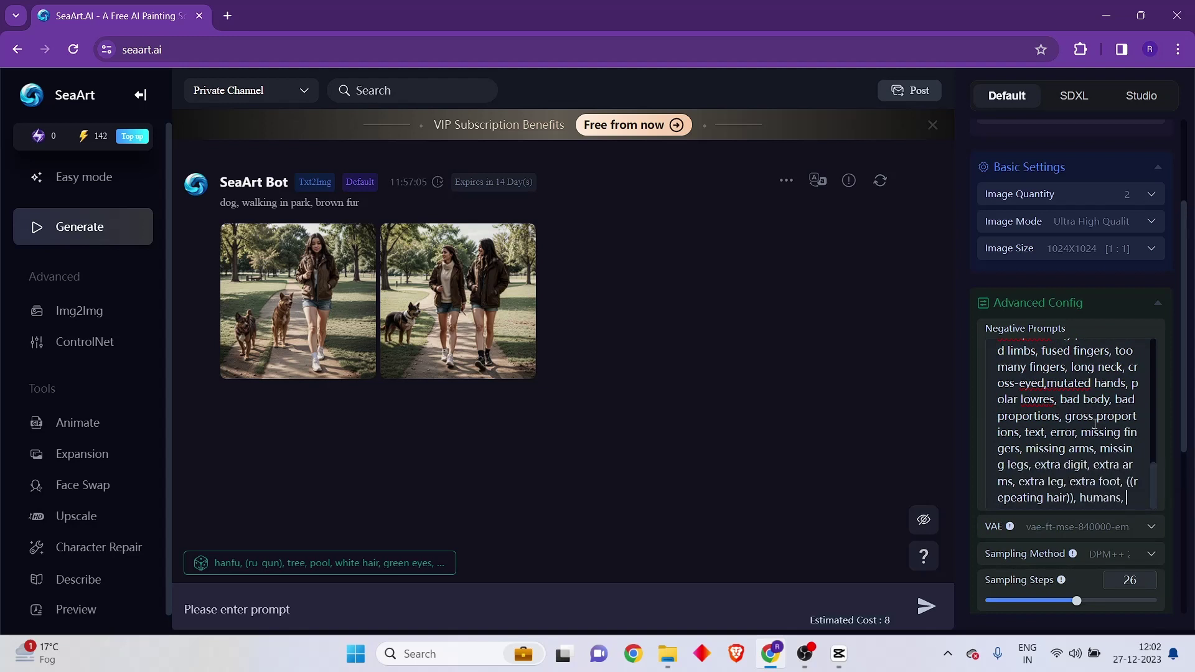
type(" people")
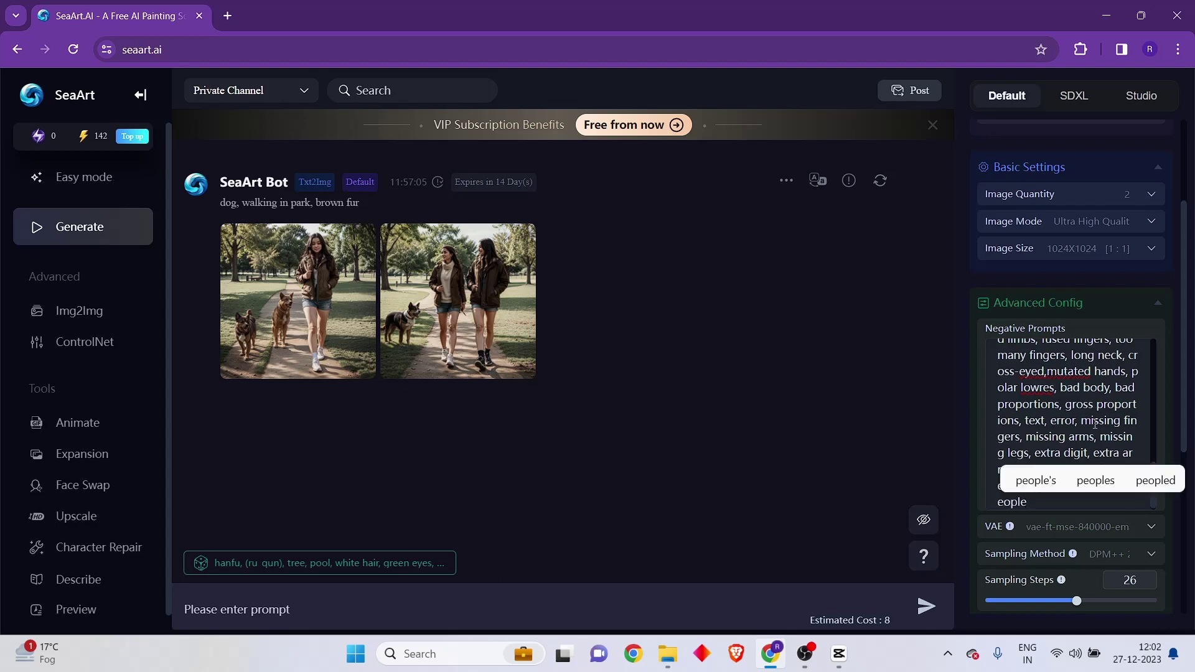
left_click(842, 400)
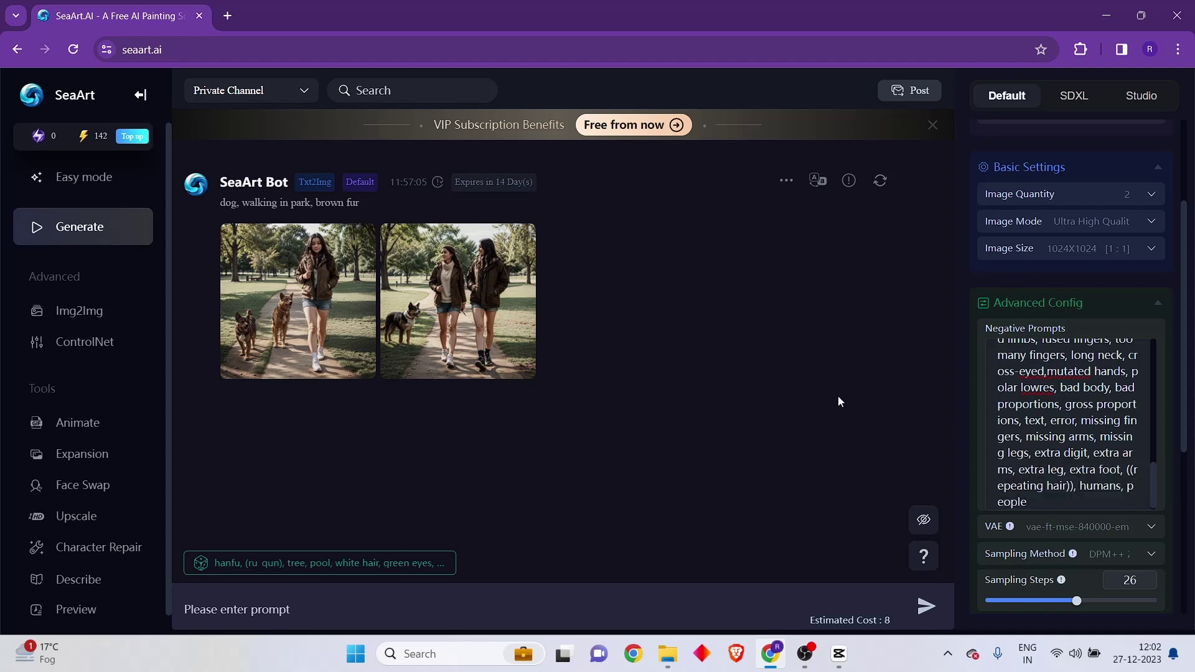
Copy the earlier prompt "dog, walking in park, brown fur" into the prompt field and generate the images again.
triple_click(298, 197)
key("ctrl+c")
left_click(368, 595)
key("ctrl+v")
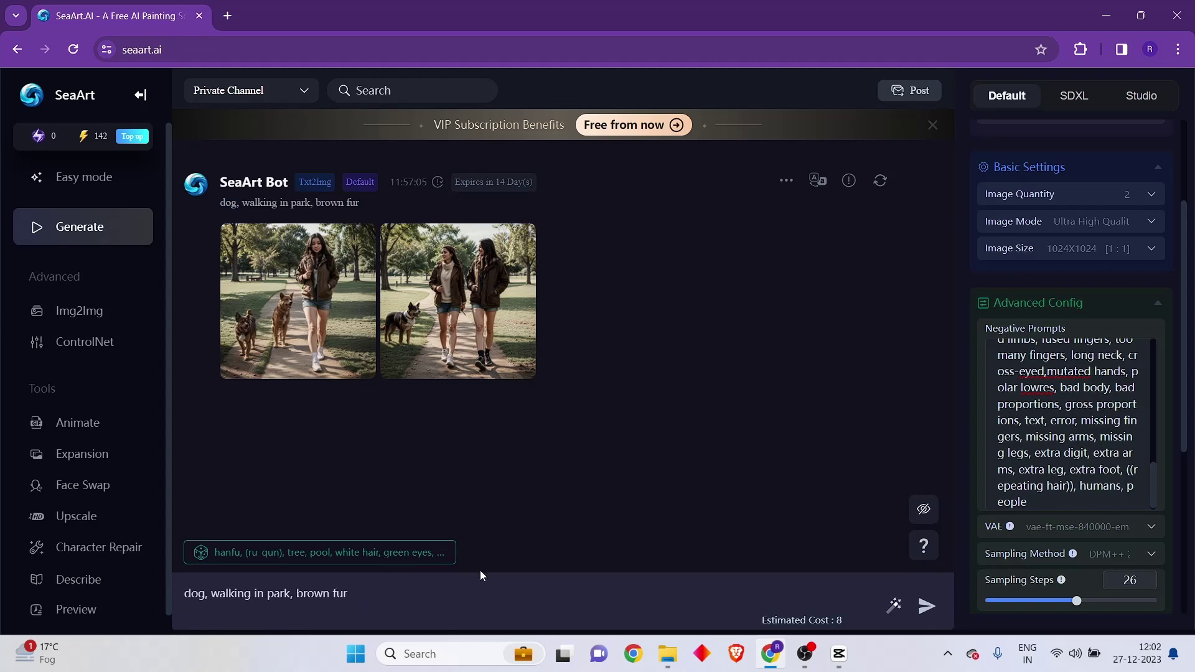
key("BackSpace")
key("Return")
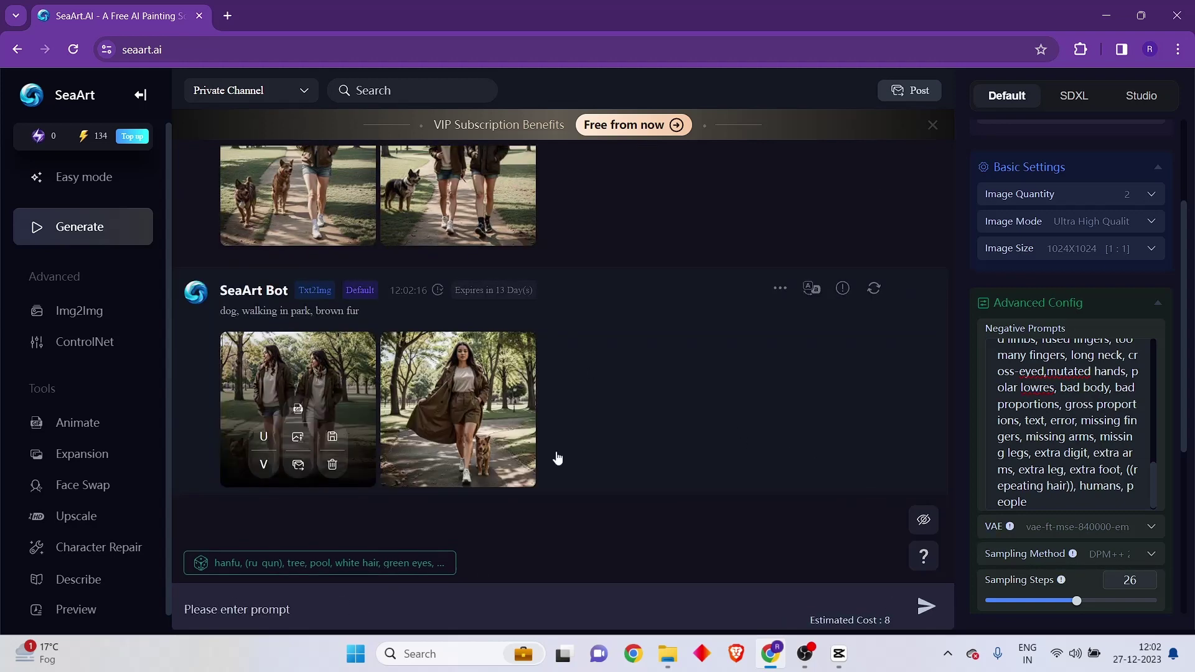
View both newly generated dog images enlarged, close the preview, and compare them with the first pair.
left_click(311, 374)
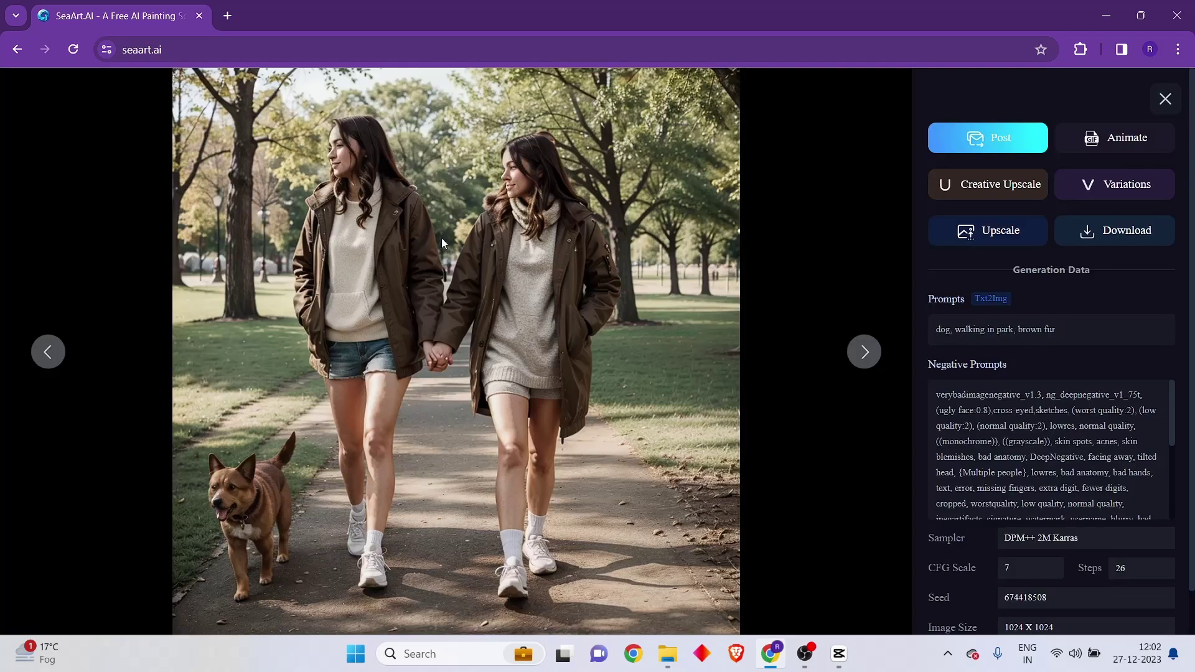
left_click(862, 350)
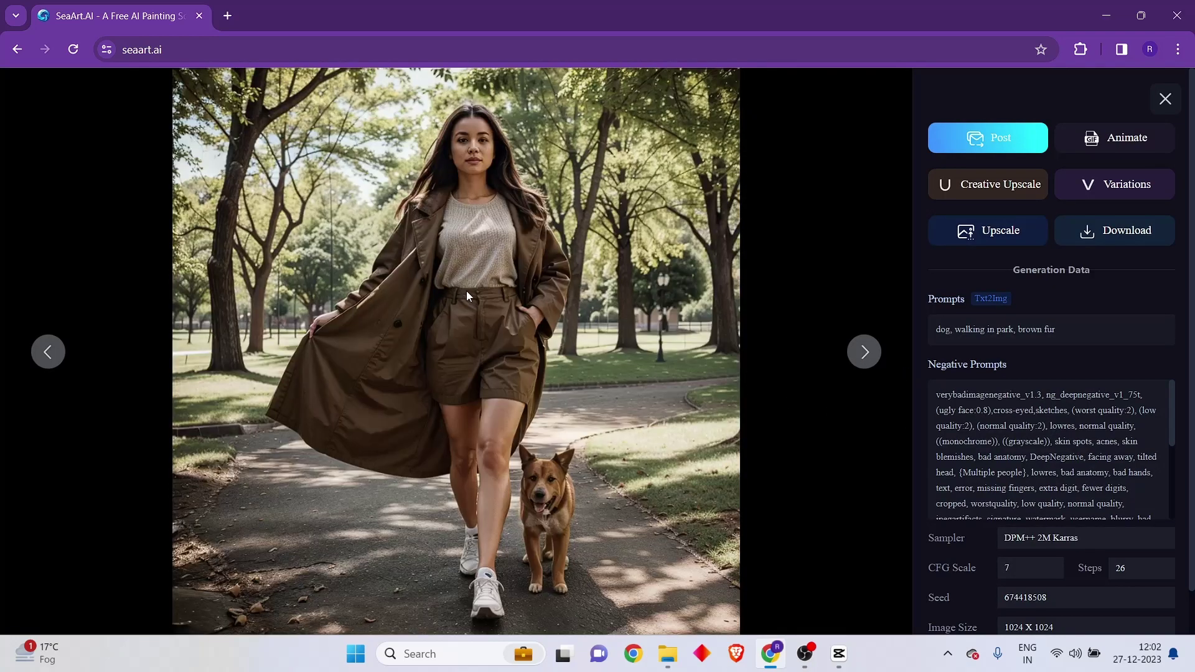
left_click(1165, 99)
scroll(1104, 379, "up", 5)
scroll(1102, 224, "up", 3)
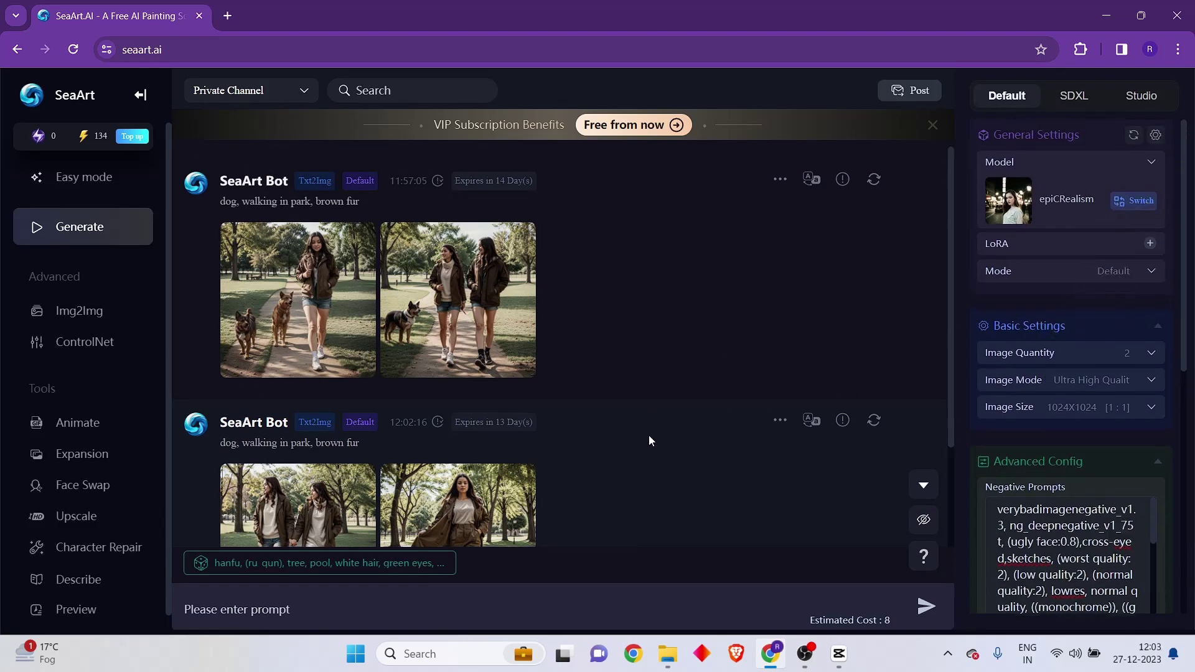
scroll(650, 436, "down", 2)
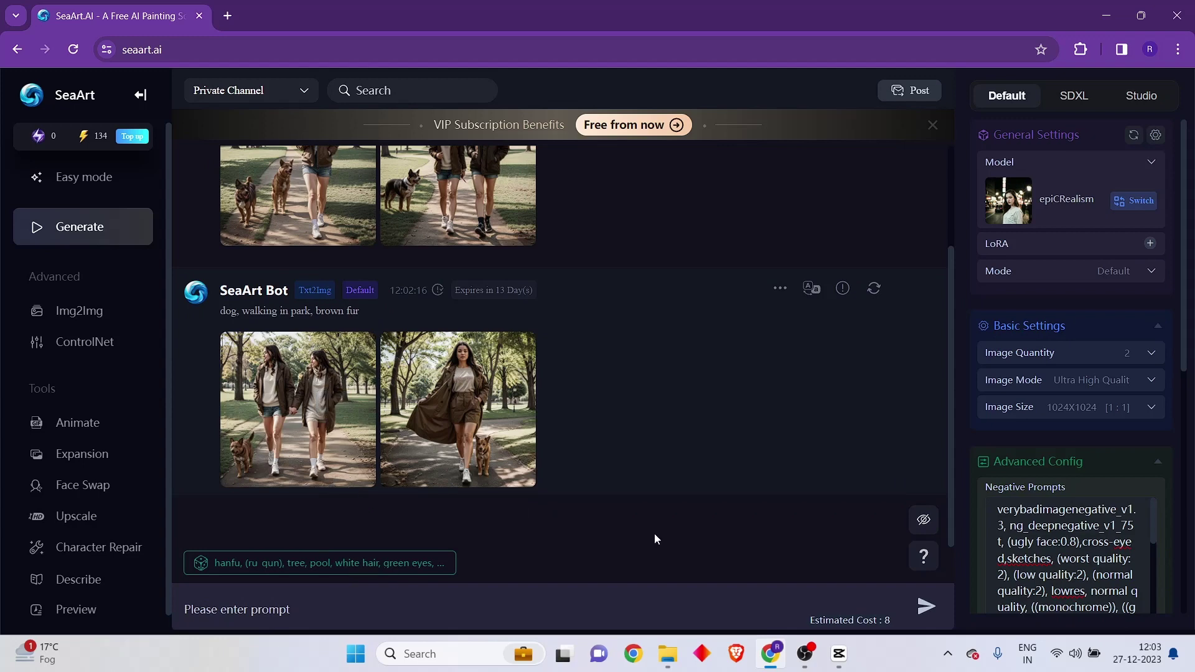
scroll(337, 299, "up", 2)
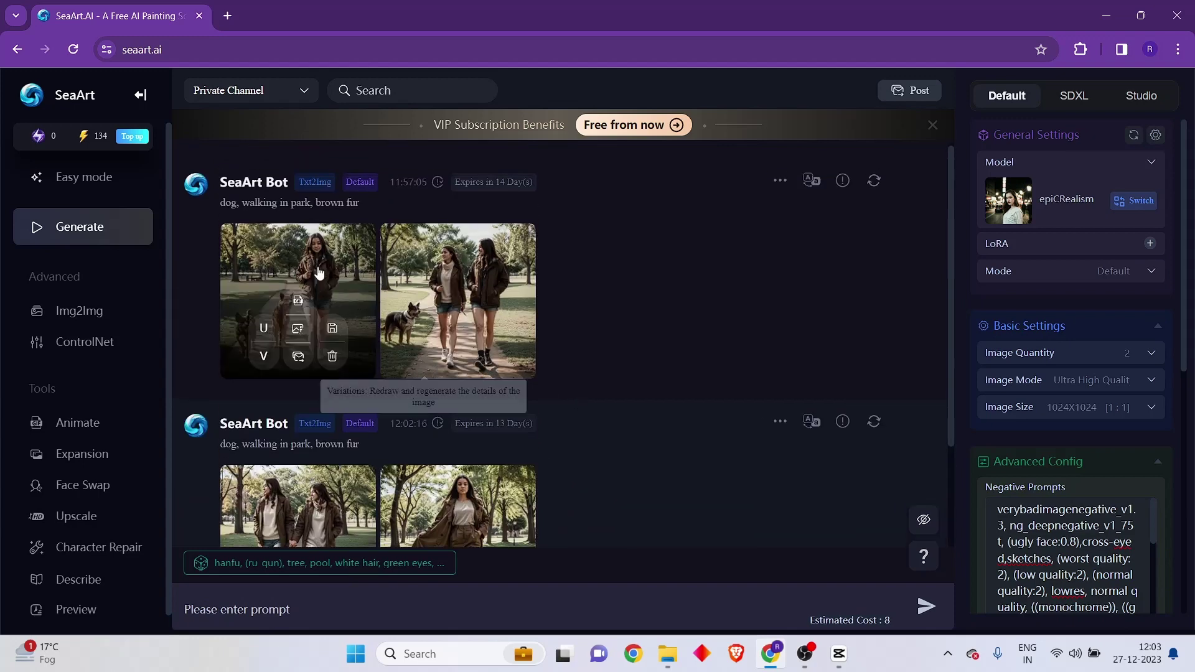
scroll(592, 456, "down", 2)
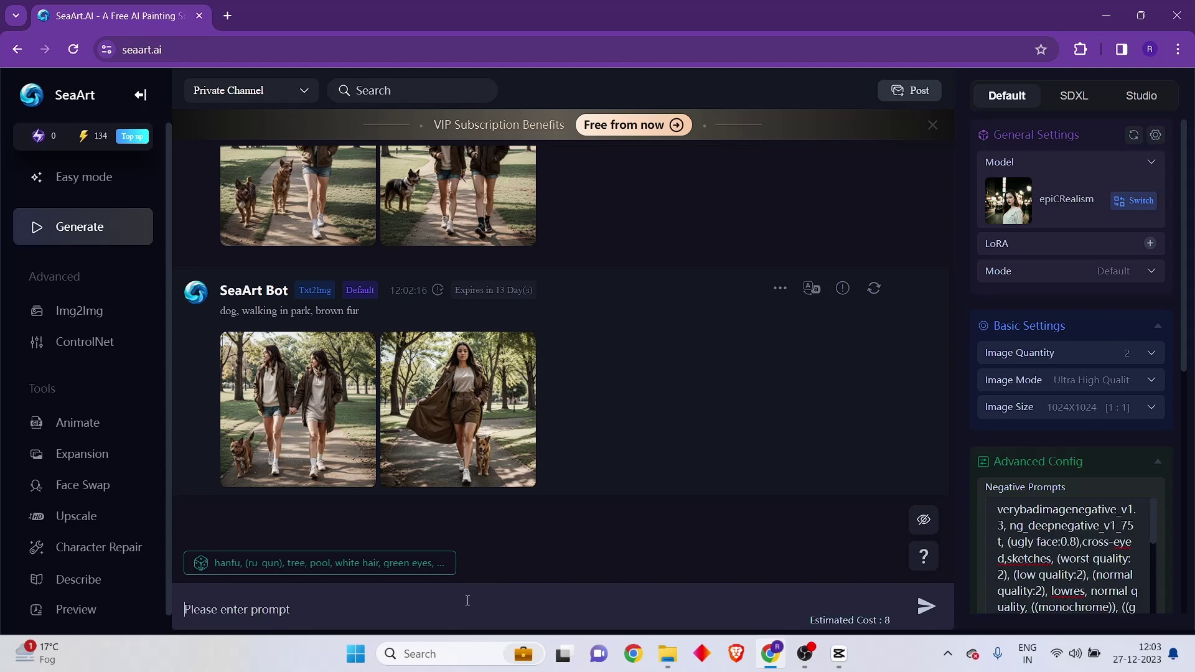
Enter the prompt "smiling woman, beautiful, sunny day" for the next generation.
type("sm")
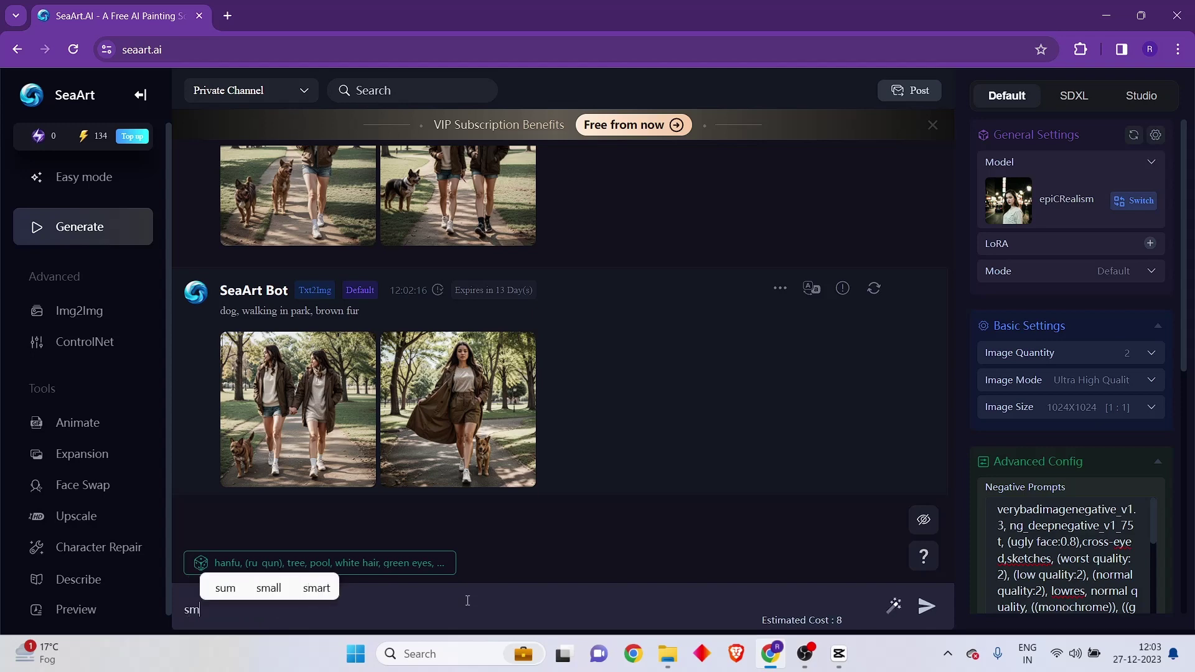
type("iling w")
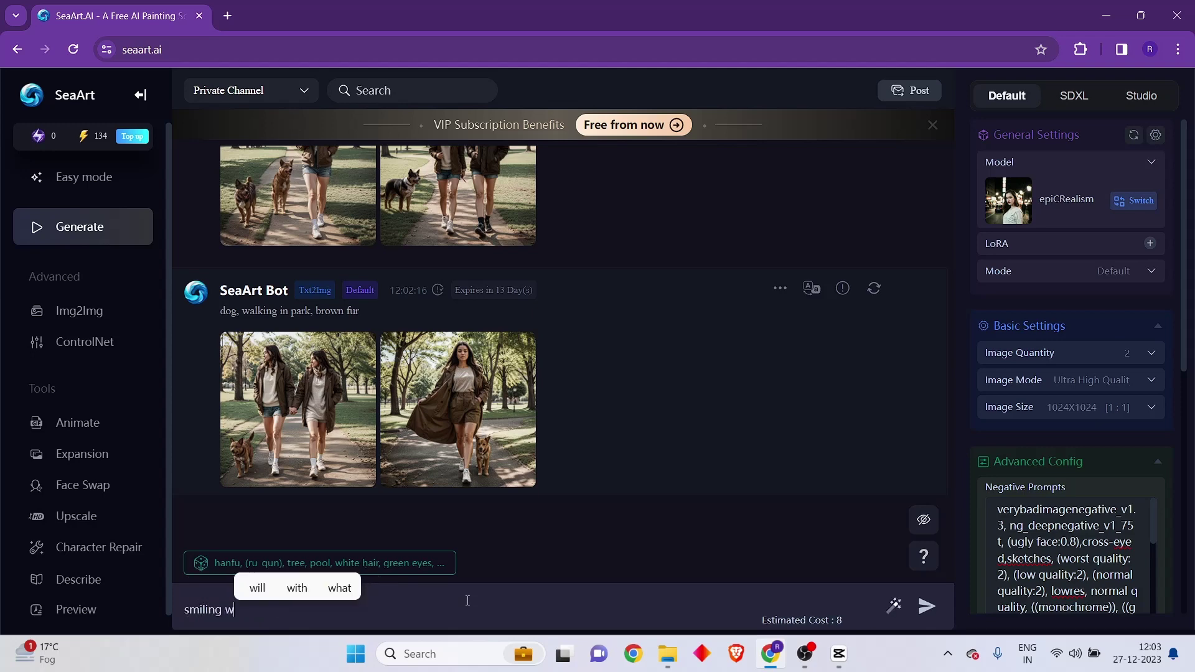
type("oman, b")
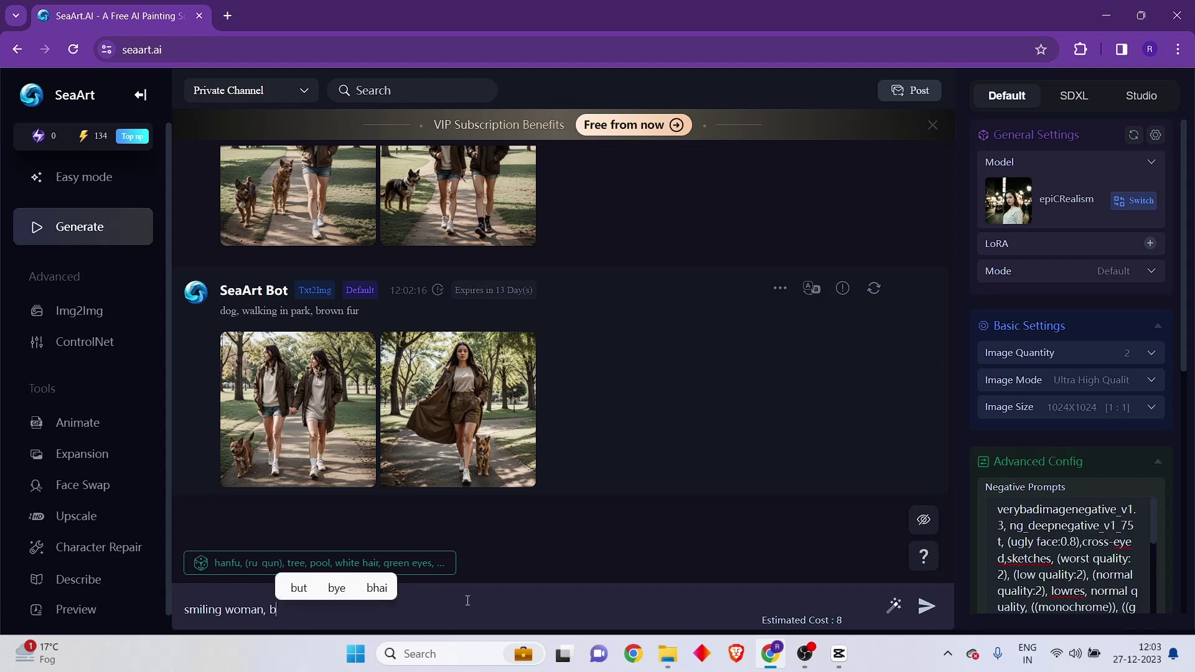
type("eautiful")
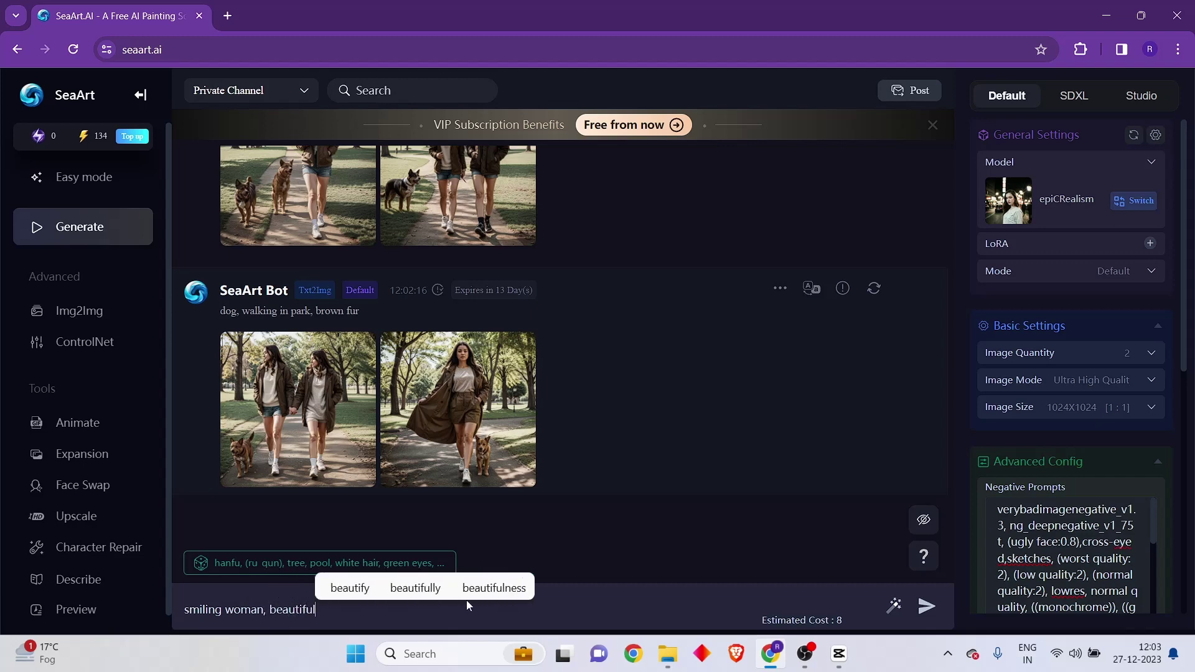
type(", s")
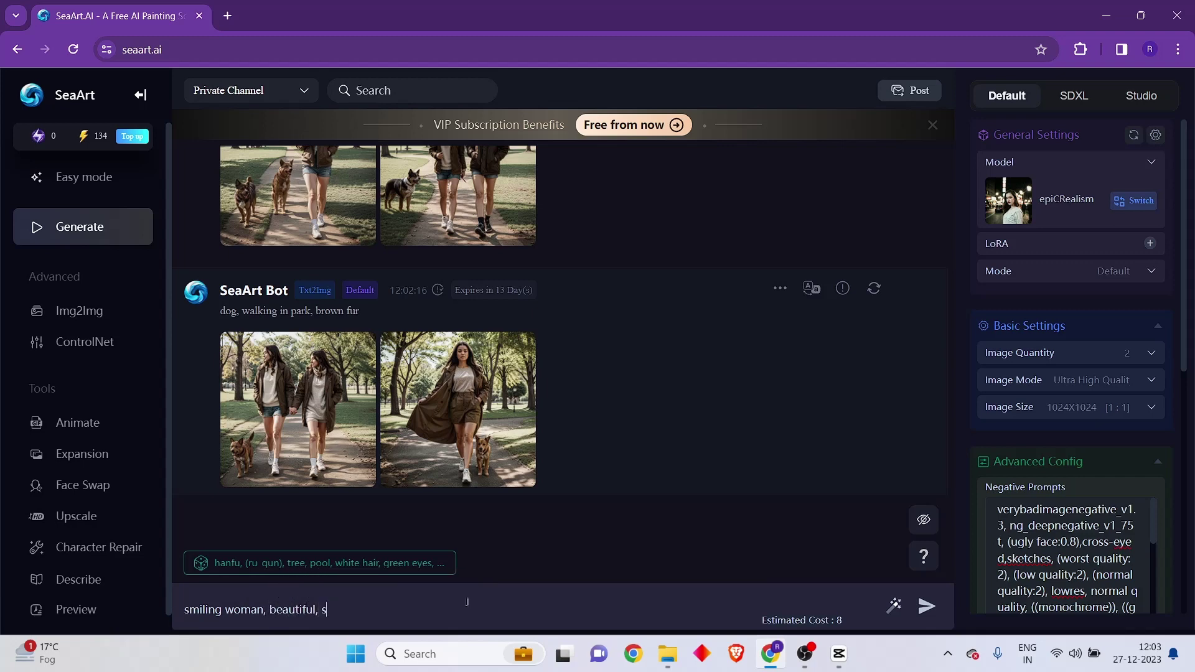
type("unny day")
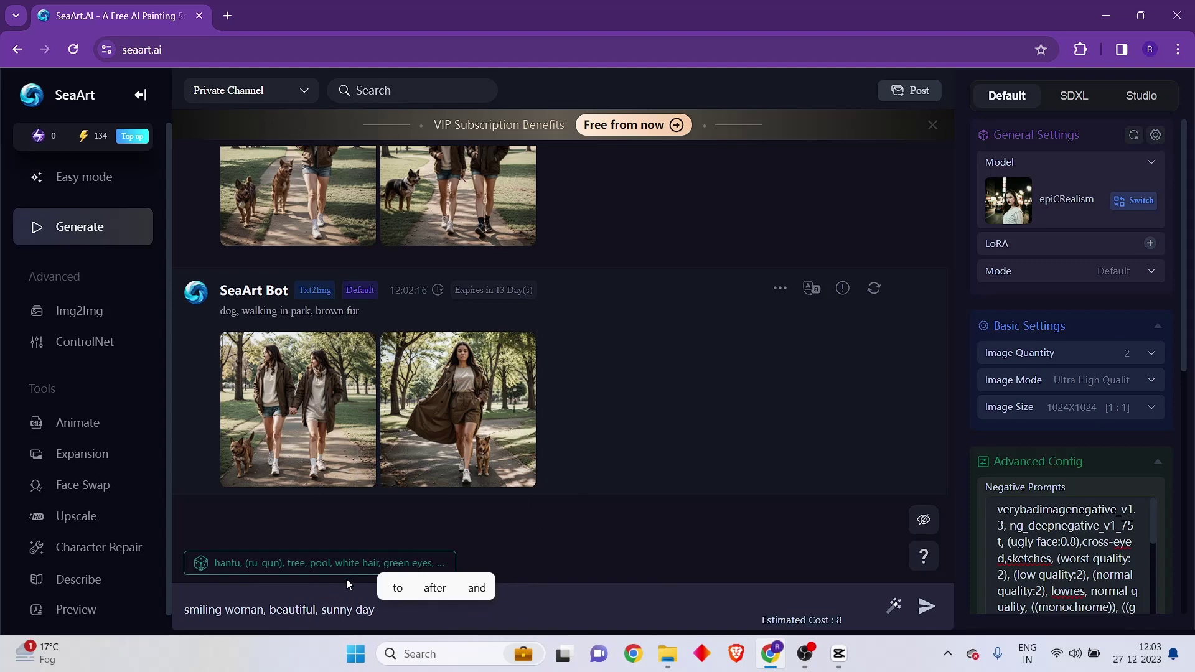
left_click(319, 608)
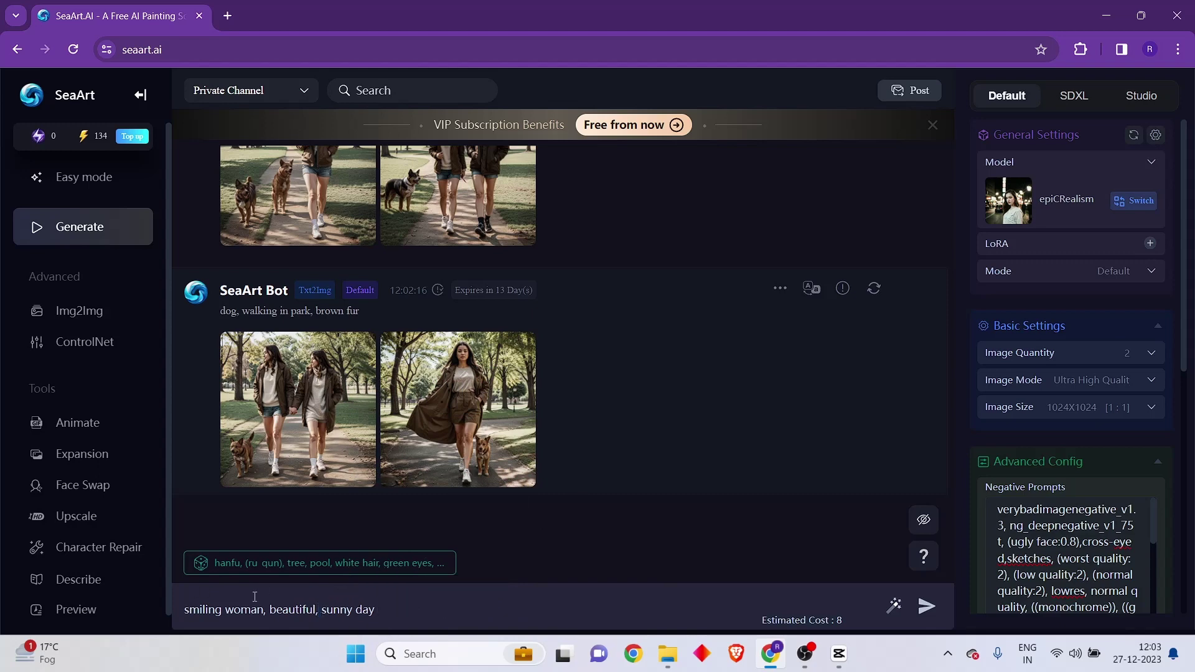
left_click_drag(390, 610, 180, 610)
left_click(442, 609)
Expand the short prompt into a detailed one with the automatic prompt enhancer, and generate images from it.
left_click(894, 608)
left_click_drag(299, 618, 184, 577)
left_click(573, 615)
left_click_drag(574, 615, 180, 557)
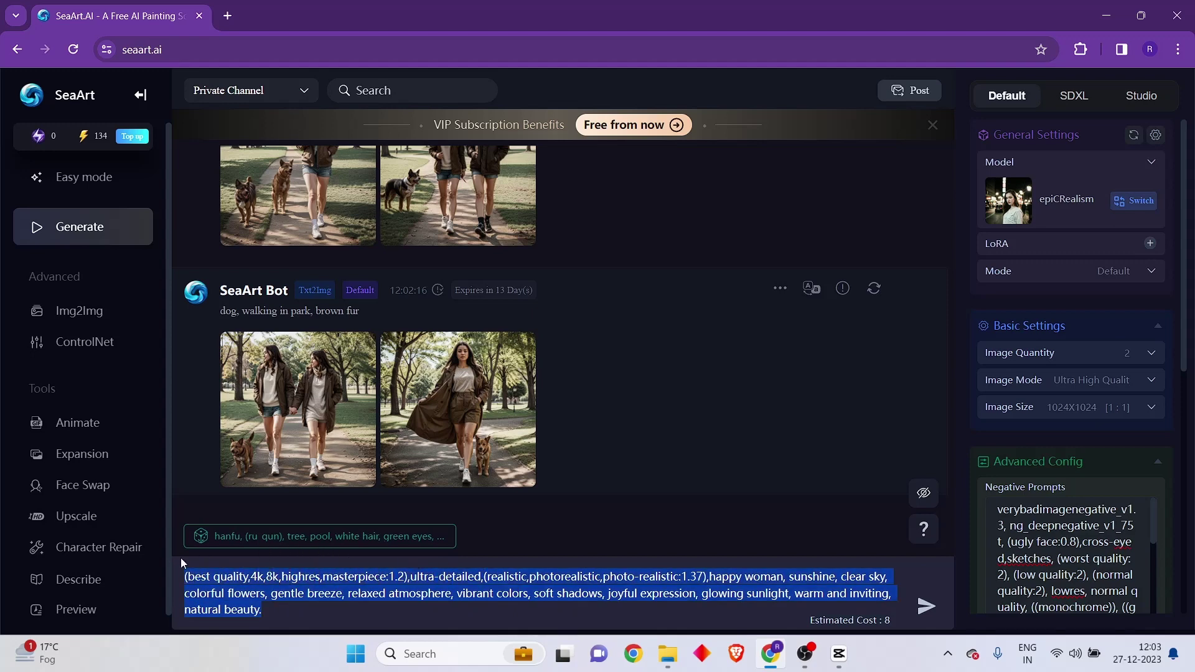
left_click(343, 593)
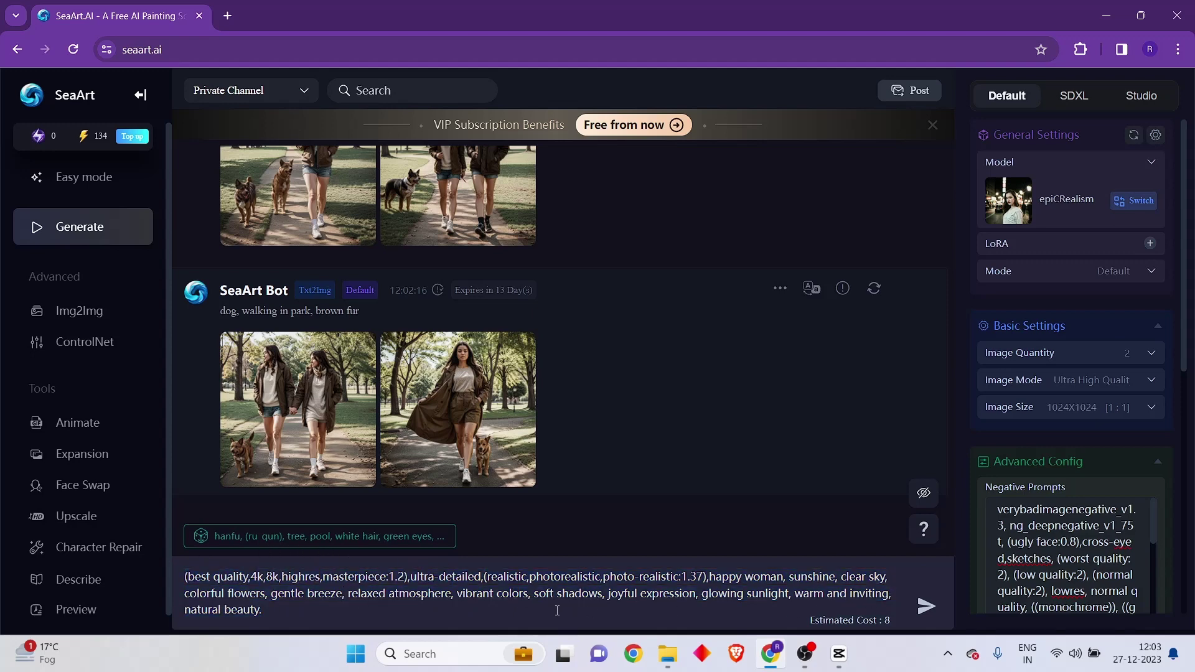
left_click(376, 617)
key("BackSpace")
left_click(928, 606)
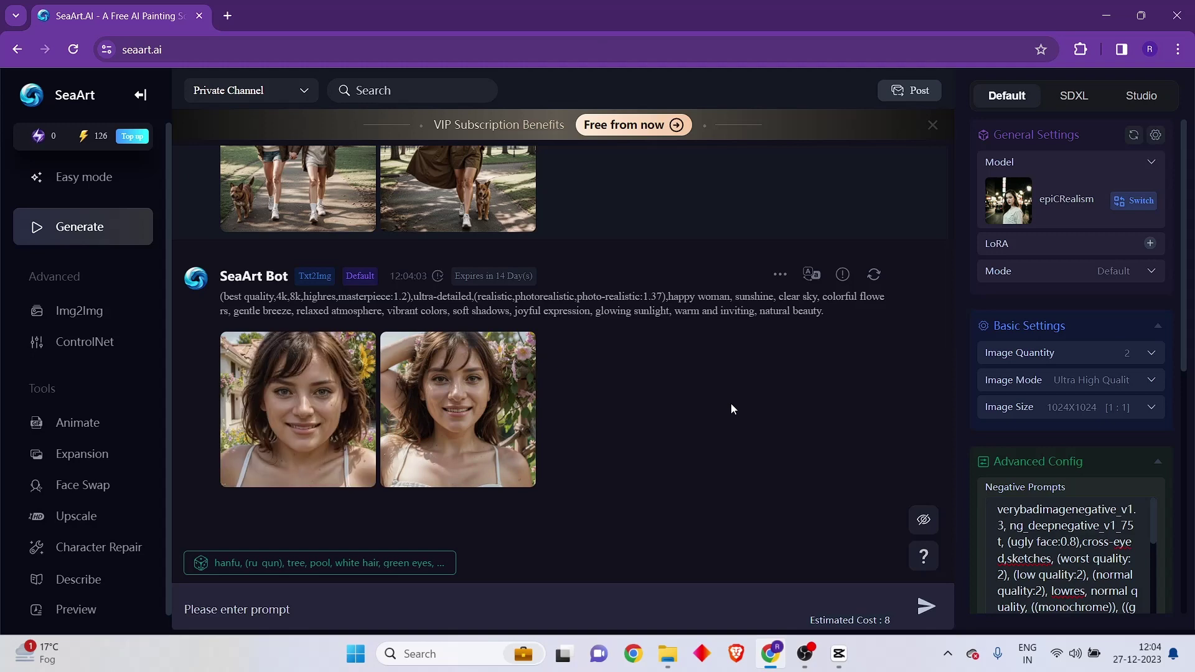
View both generated images of the smiling woman enlarged with their generation data, and close the preview.
left_click(298, 385)
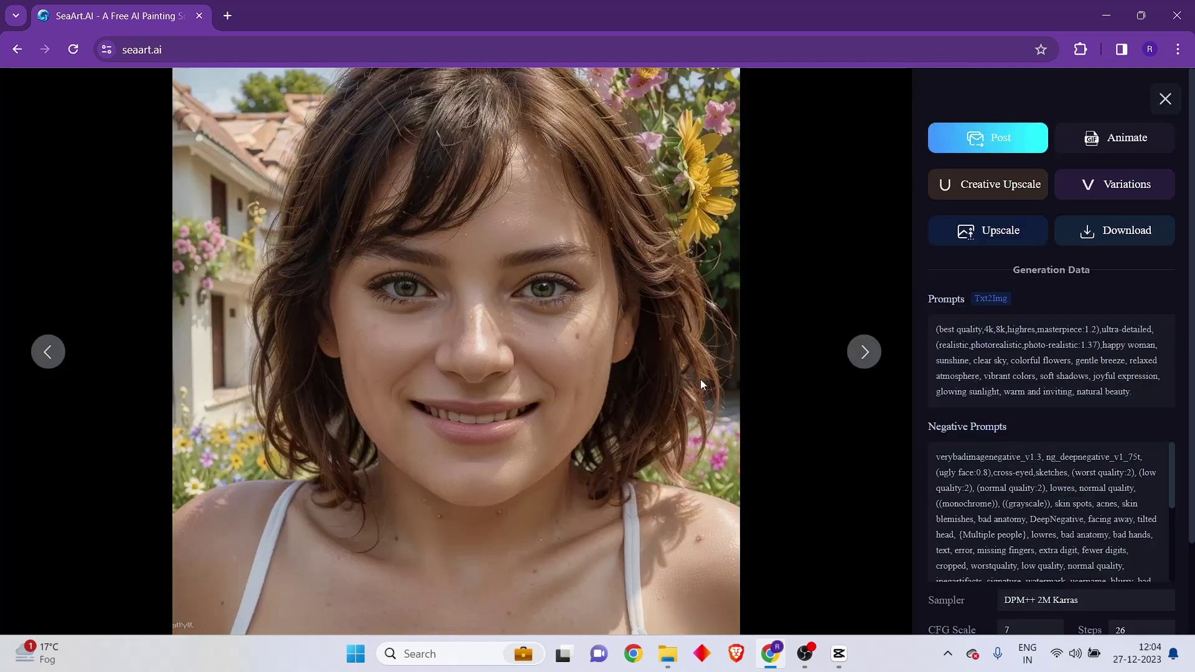
key("Right")
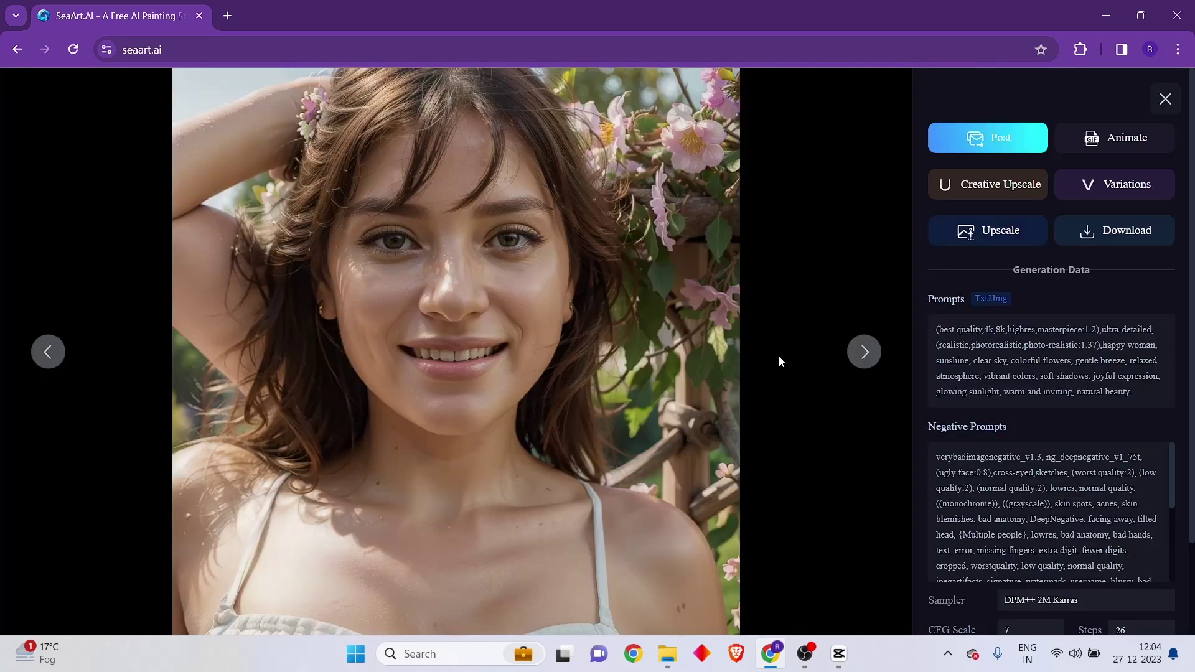
key("Right")
key("Right")
left_click(1165, 98)
Reopen the enlarged portraits and apply Creative Upscale to the smiling woman beside the yellow flowers.
left_click(341, 376)
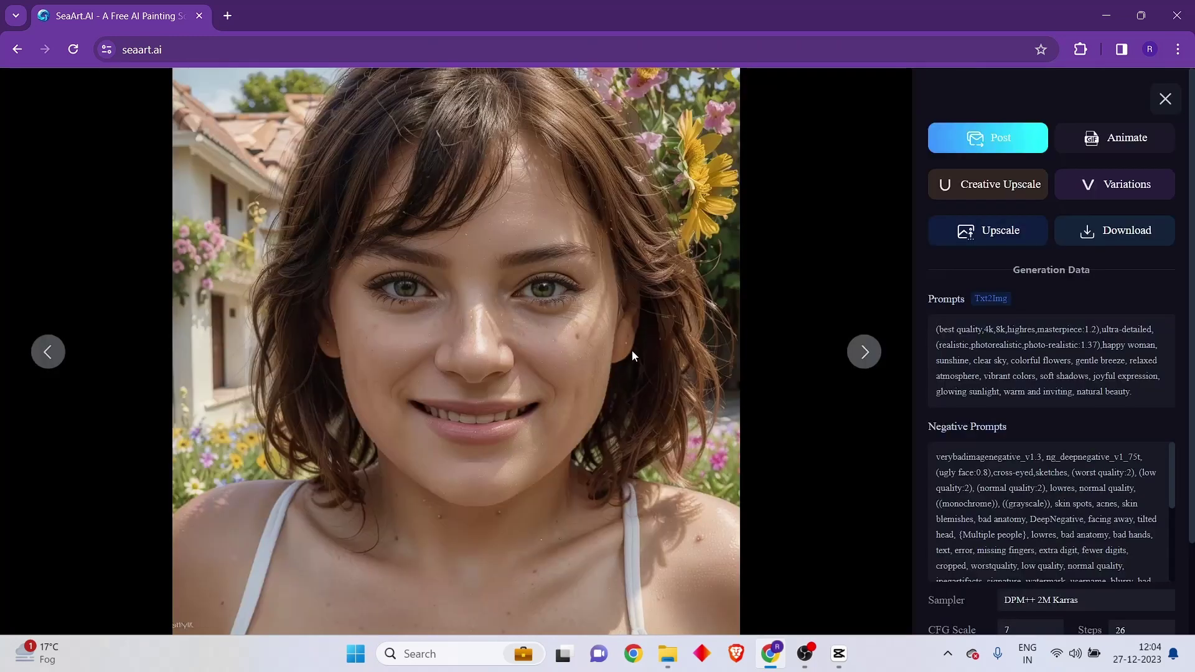
key("Right")
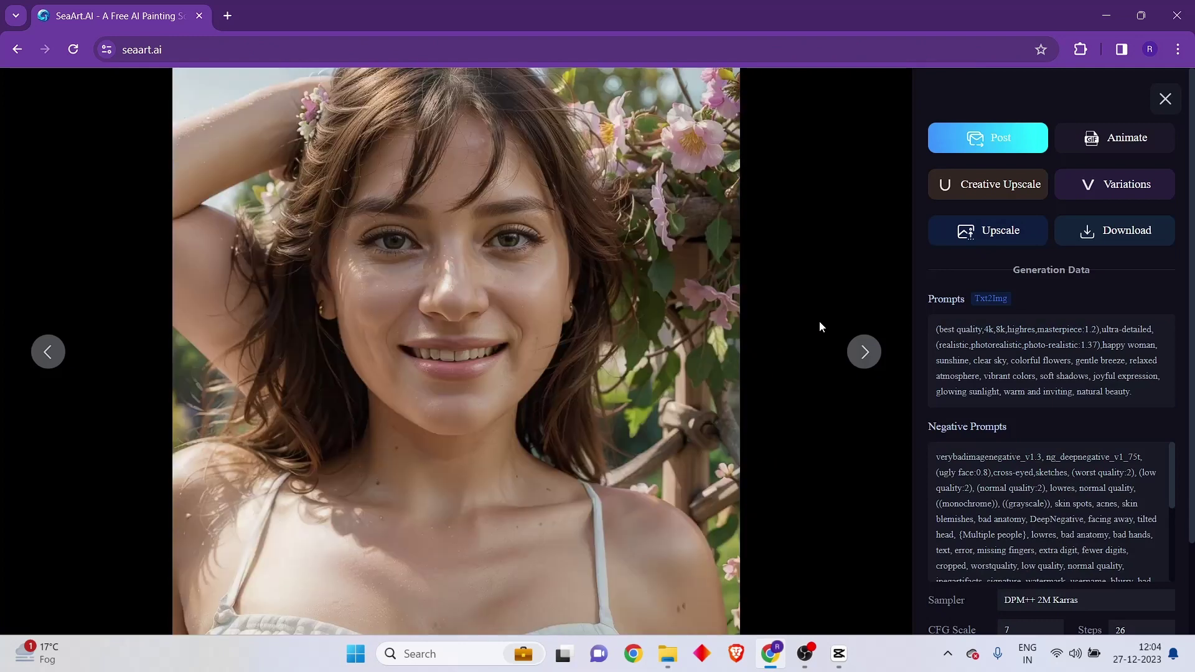
key("Right")
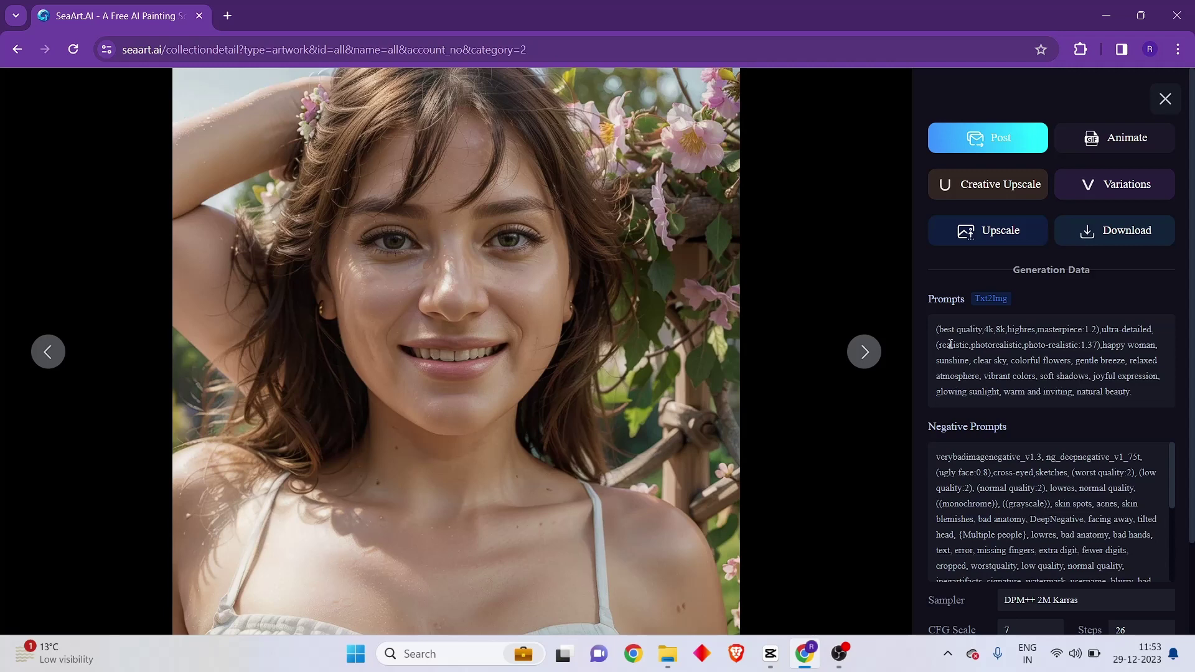
key("Right")
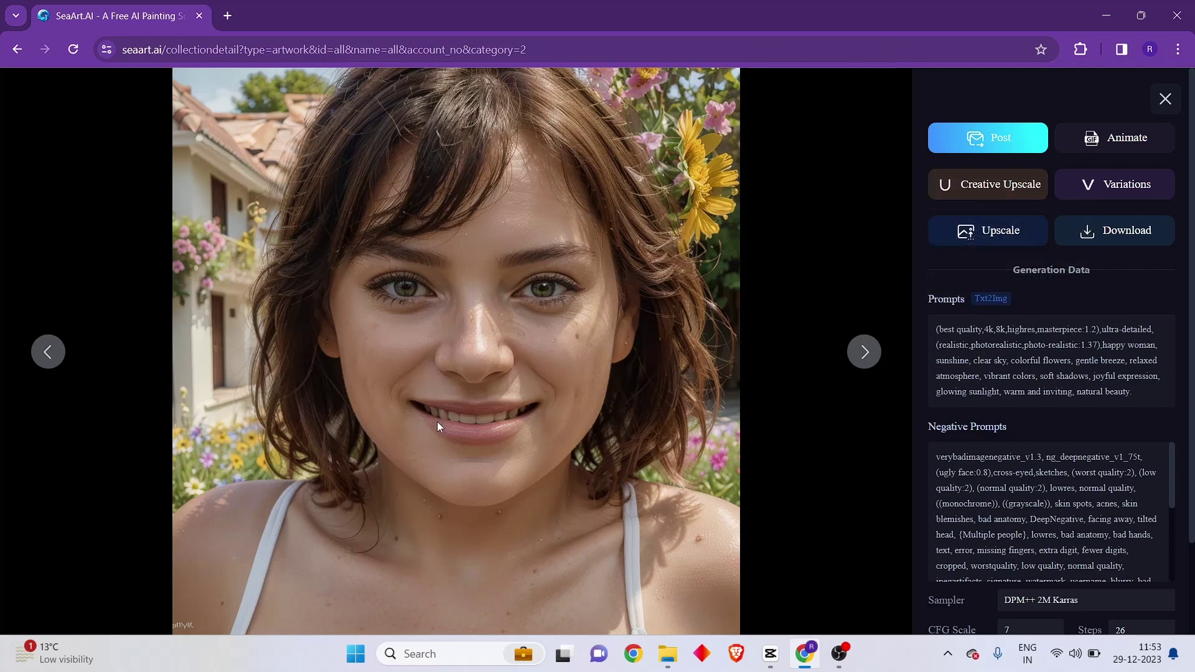
left_click(1005, 180)
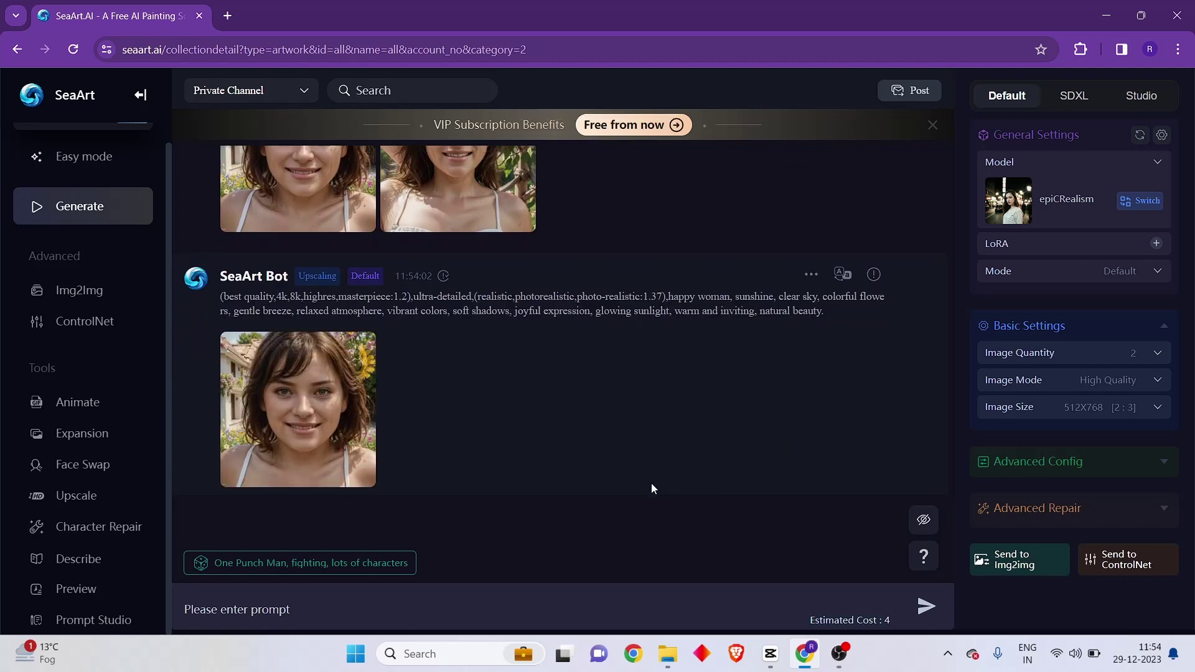
Open the portrait with the yellow flowers enlarged and run the standard Upscale on it.
left_click(341, 383)
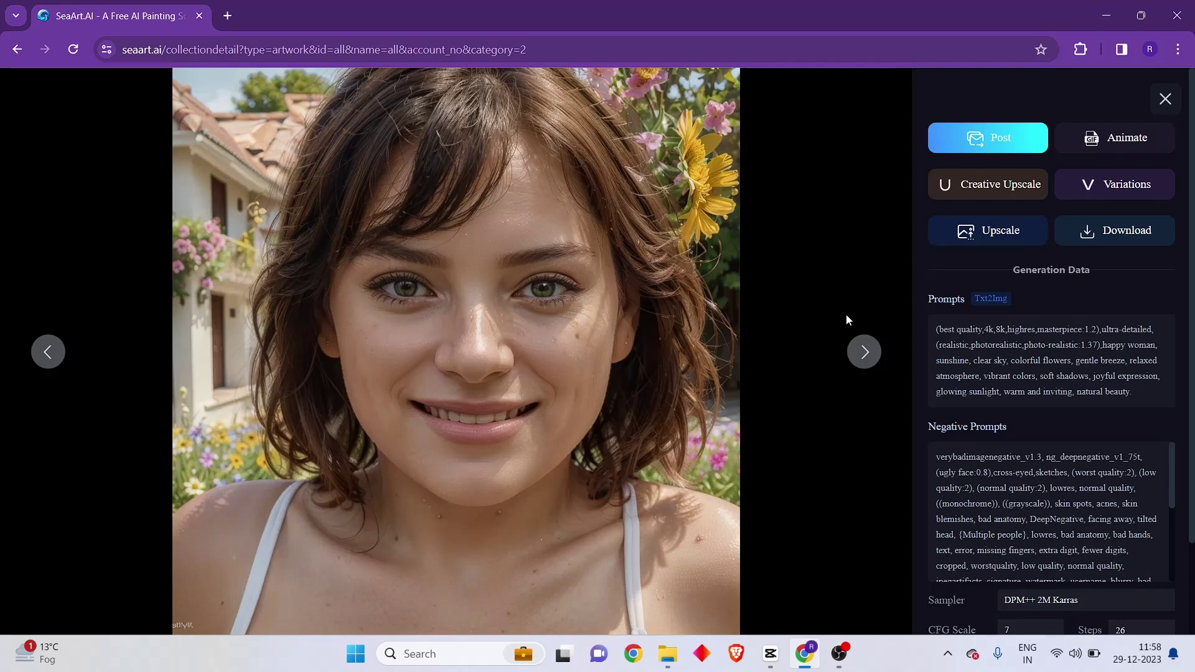
left_click(1004, 228)
left_click(608, 579)
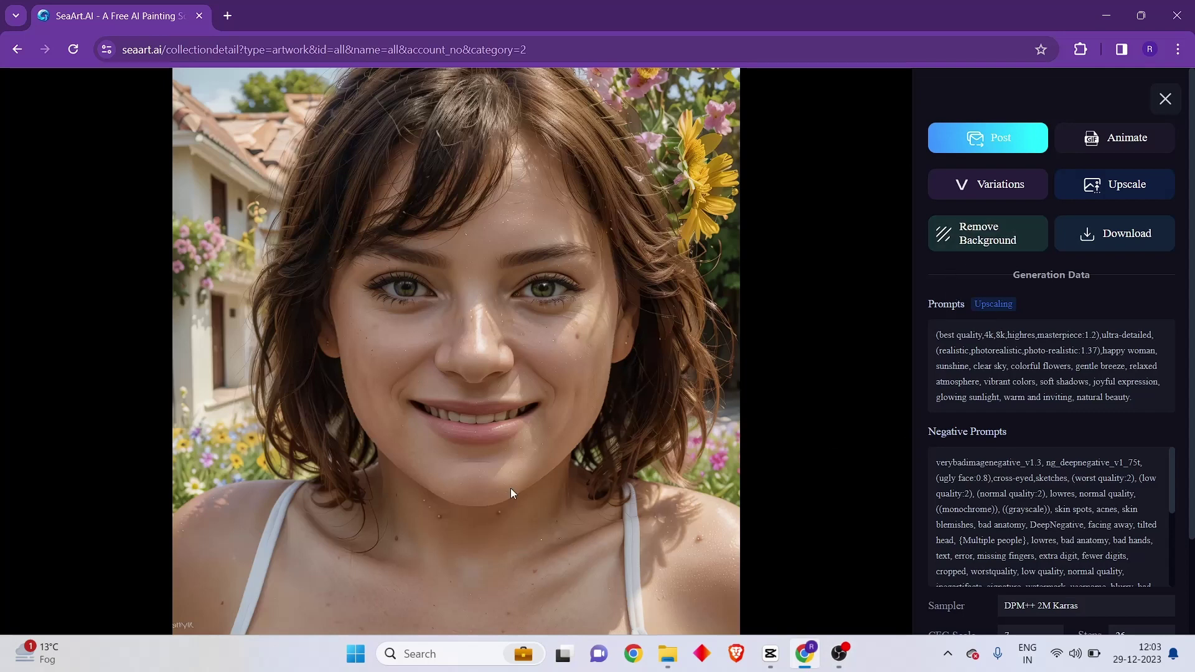
Remove the background from the upscaled portrait of the smiling woman and open the cutout enlarged.
left_click(986, 240)
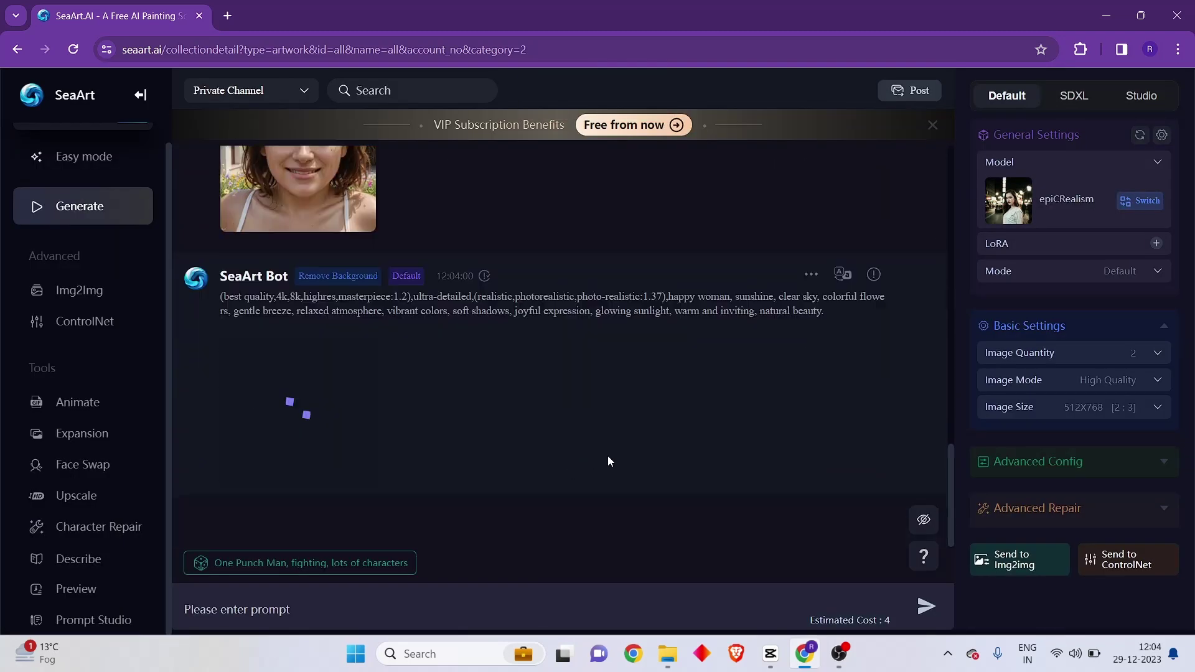
left_click(297, 395)
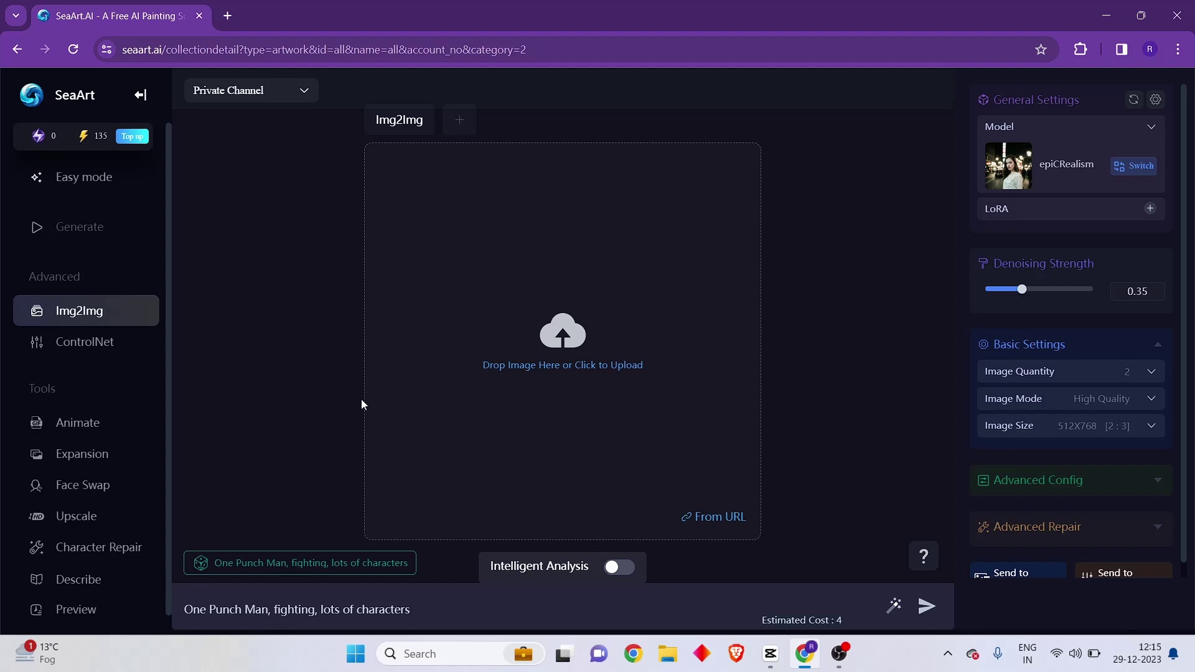
Switch to File Explorer, look through the jungle-themed images in the Downloads folder at full size, and close the viewer.
left_click(665, 665)
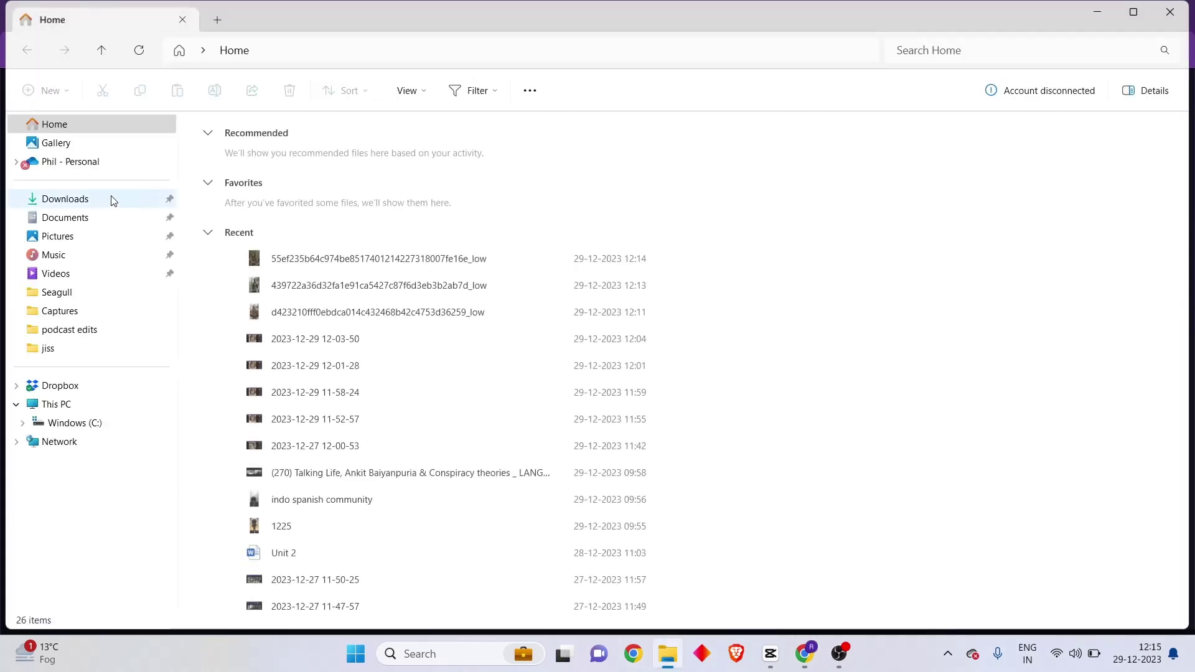
left_click(112, 199)
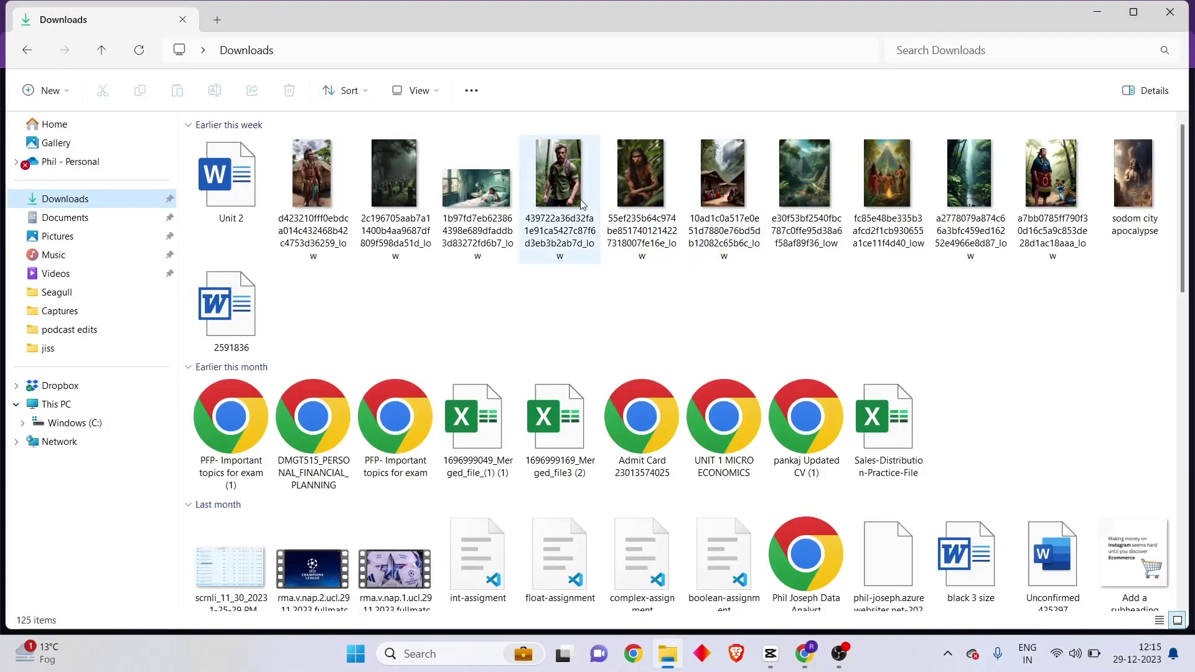
left_click(323, 167)
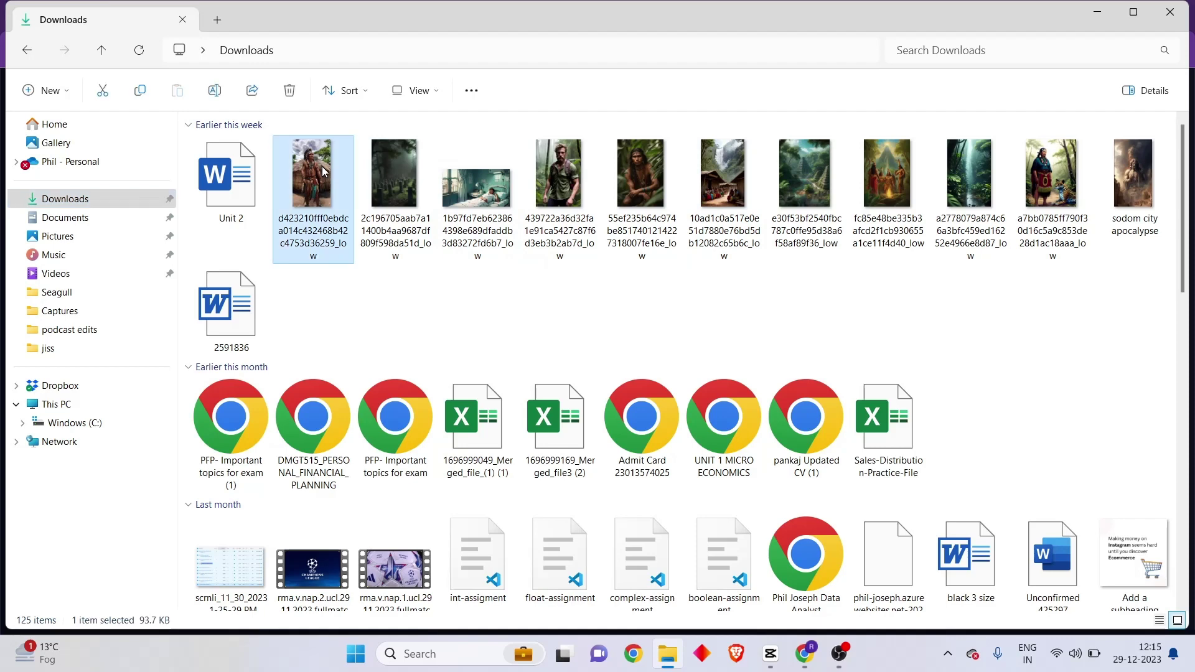
double_click(322, 167)
key("Right")
key("Right")
key("Right")
key("Right")
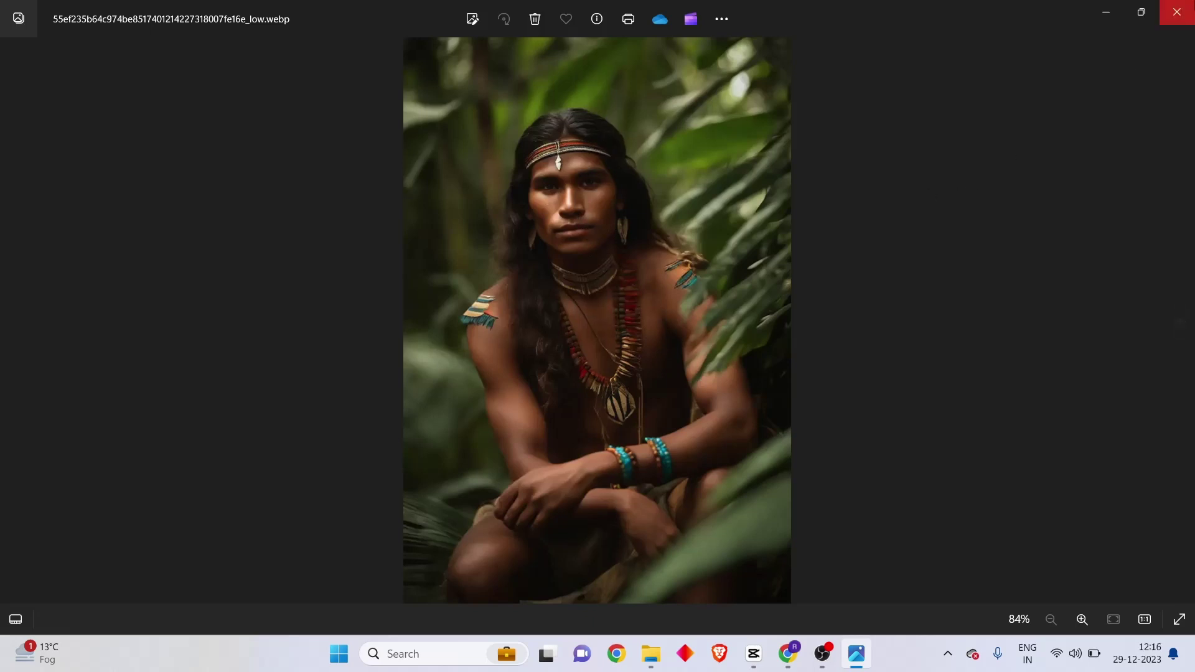
left_click(1177, 12)
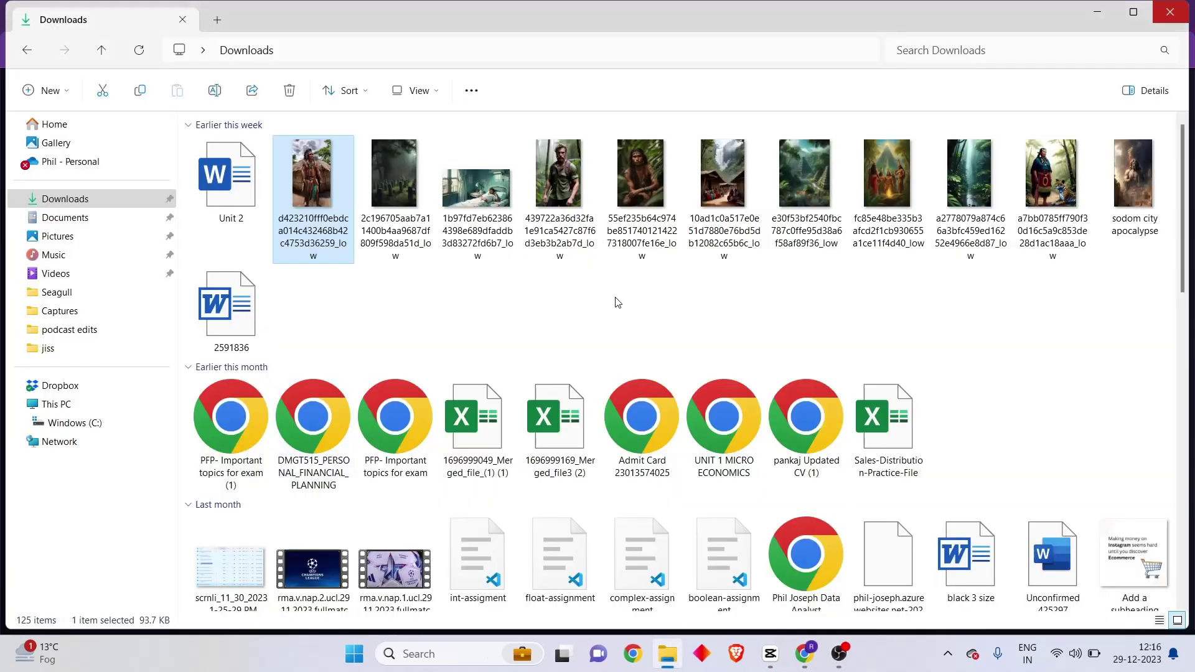
Switch back to SeaArt and upload the Downloads picture of the long-haired man crouching among jungle leaves as the Img2Img source.
key("alt+Tab")
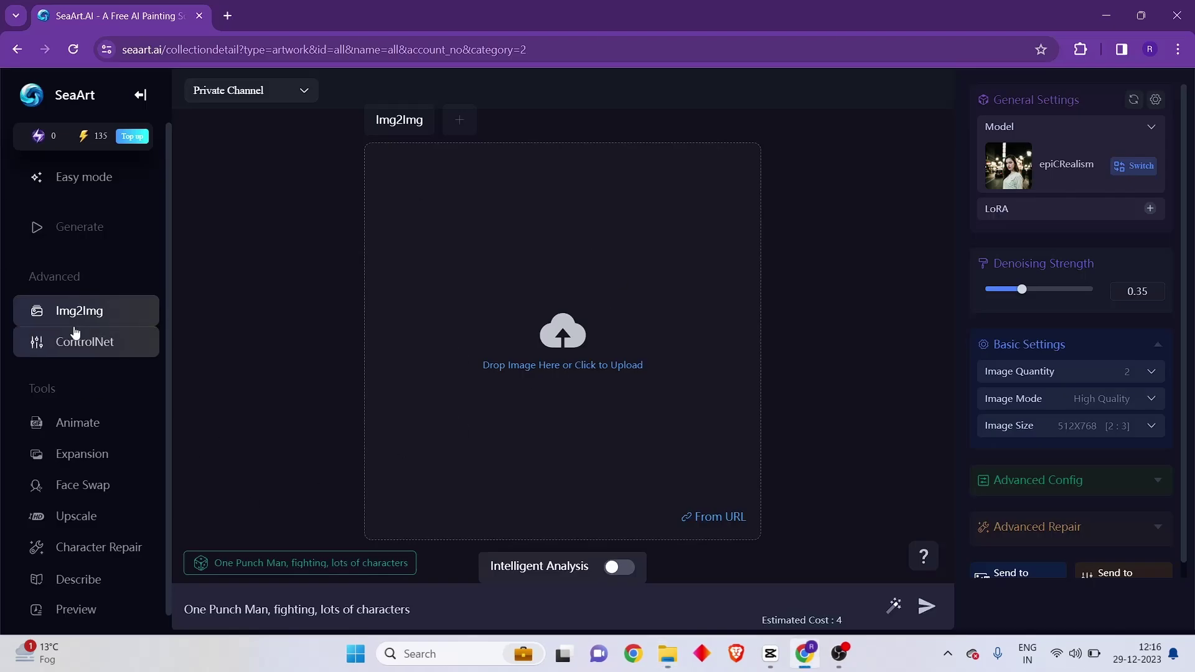
left_click(556, 366)
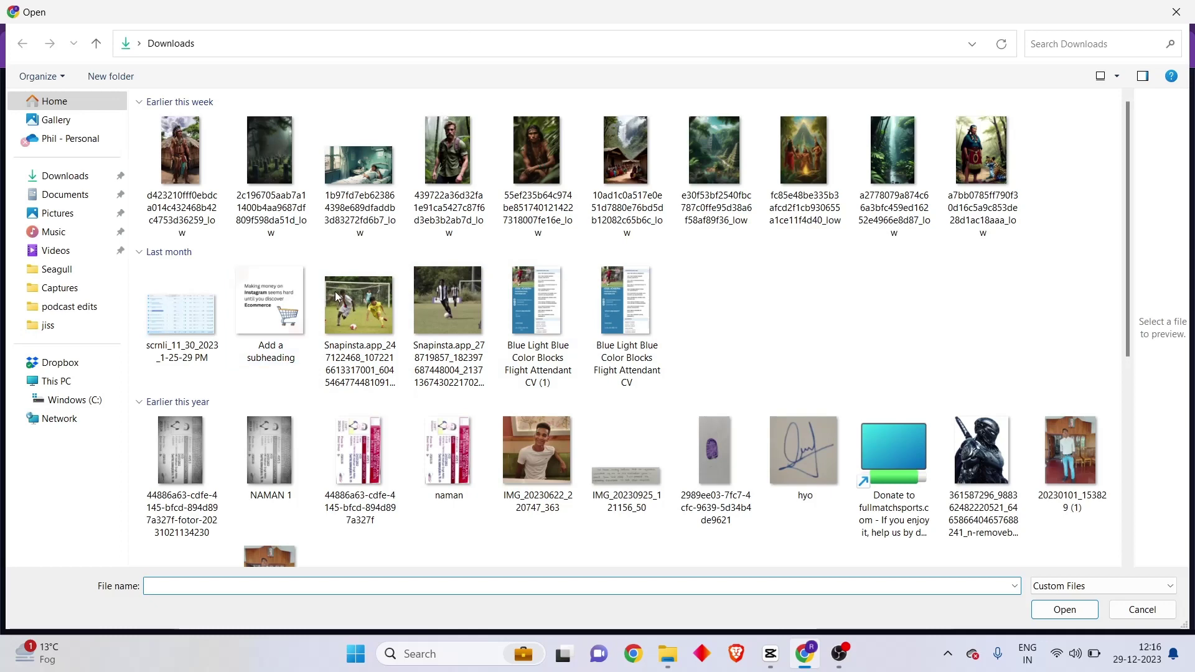
double_click(535, 137)
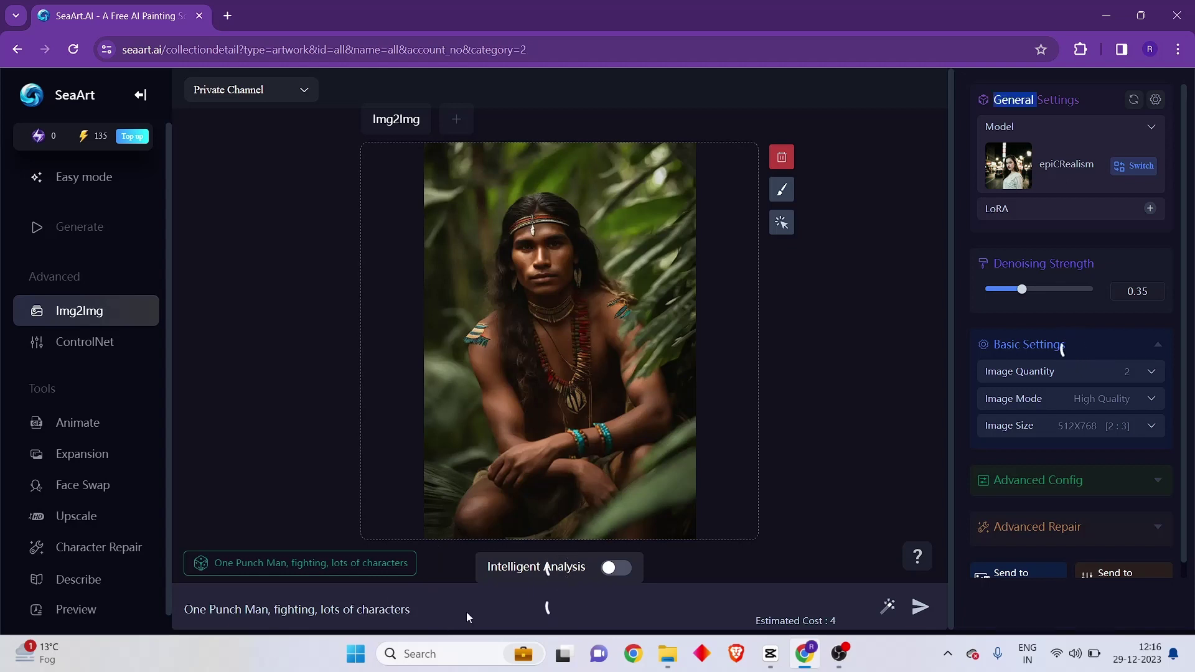
Replace the sample Img2Img prompt with "brad pitts" and generate images from the uploaded picture.
left_click(435, 595)
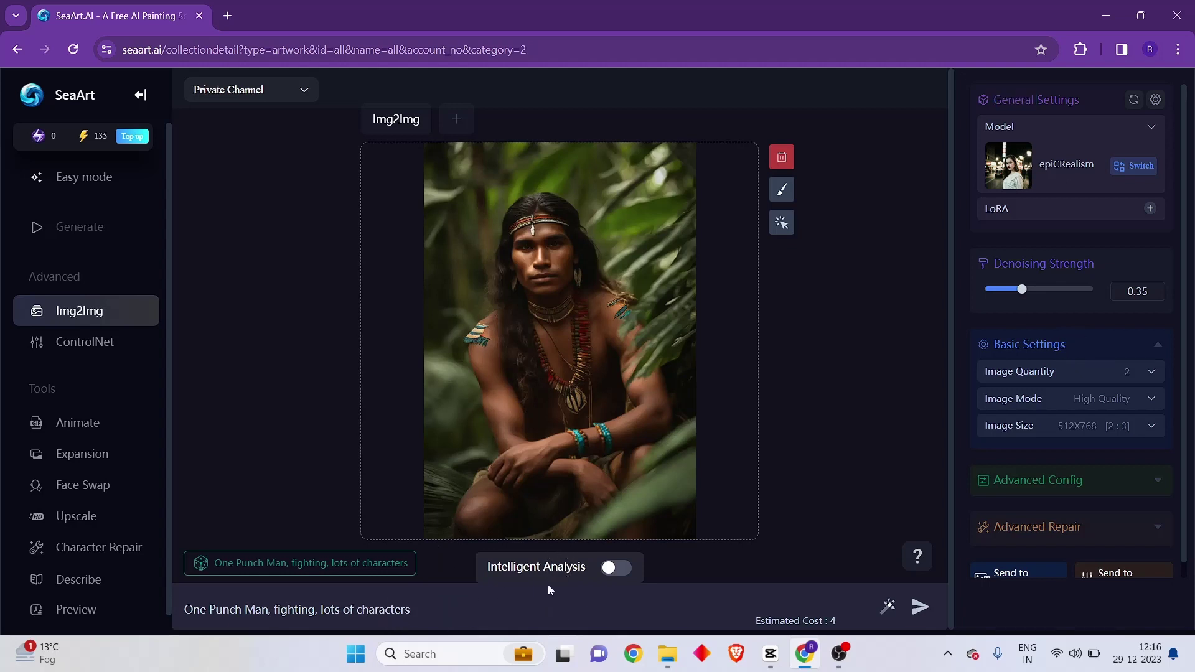
left_click_drag(458, 615, 186, 612)
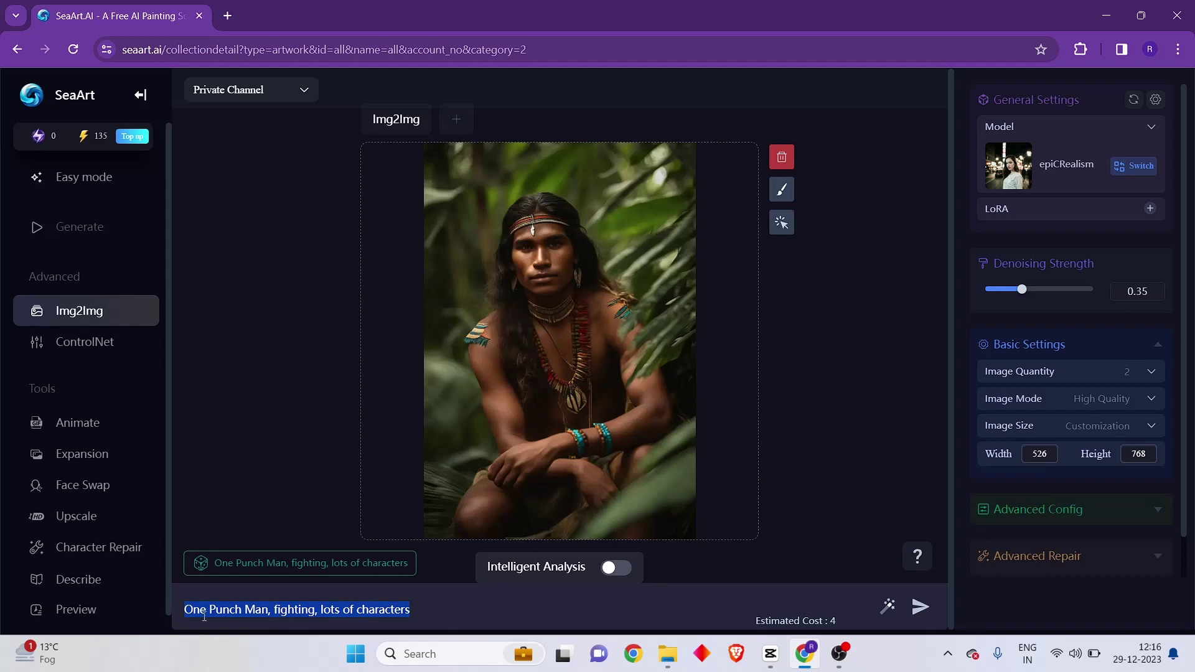
key("BackSpace")
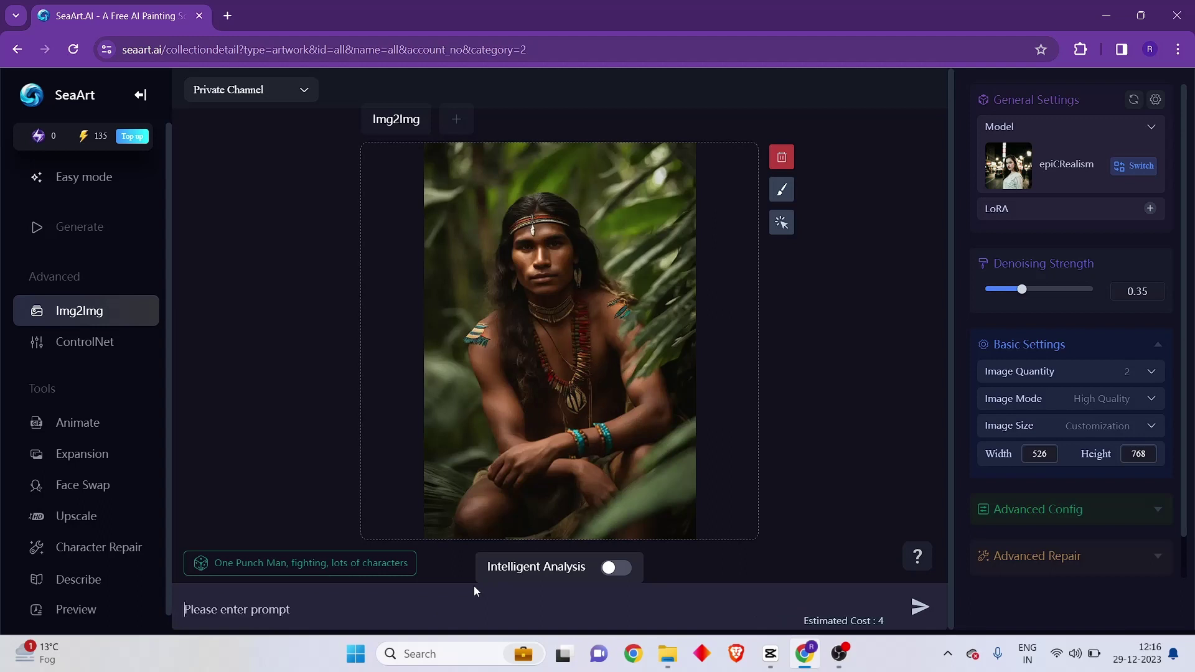
type("brad ")
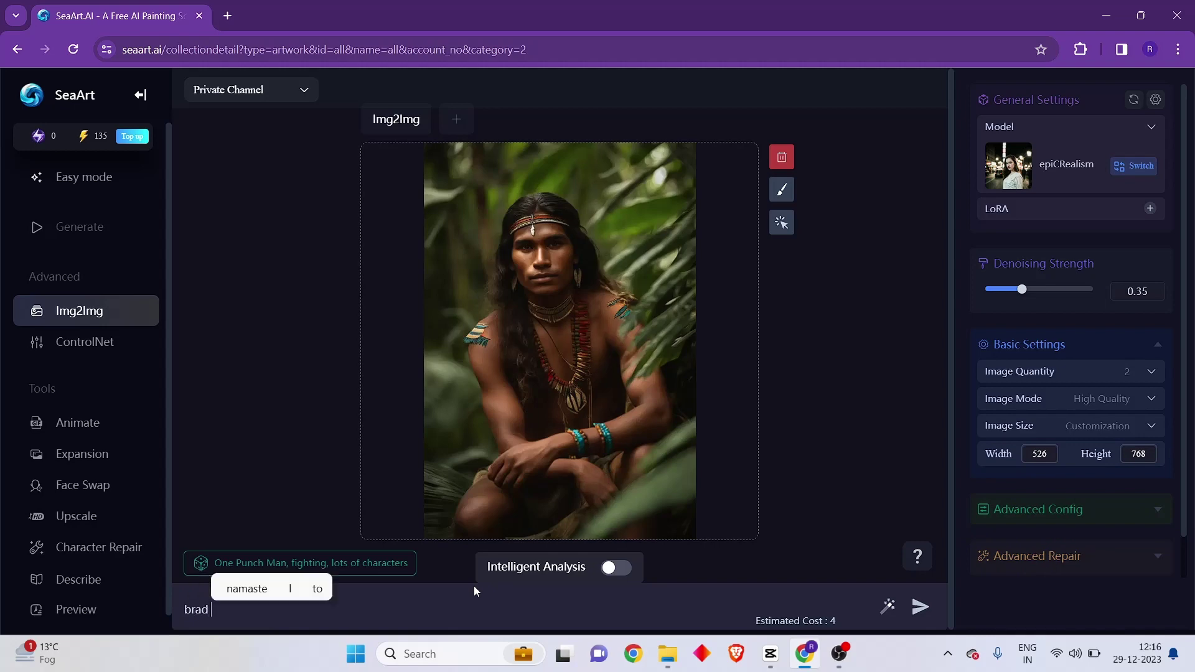
type("pitts")
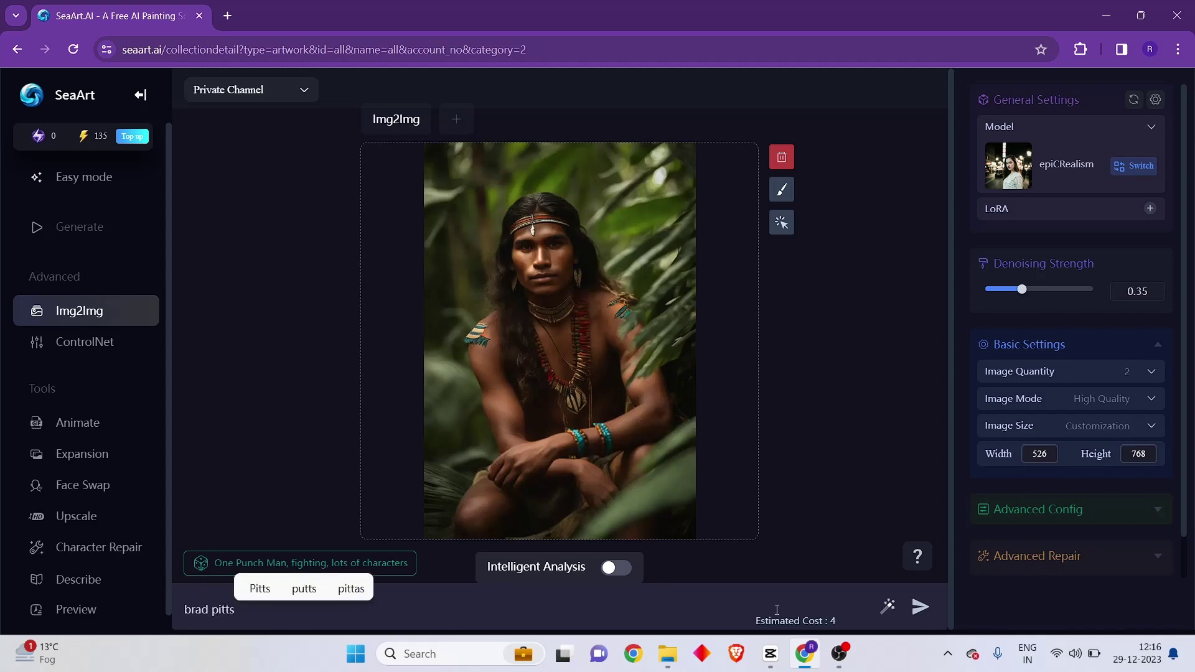
left_click(920, 607)
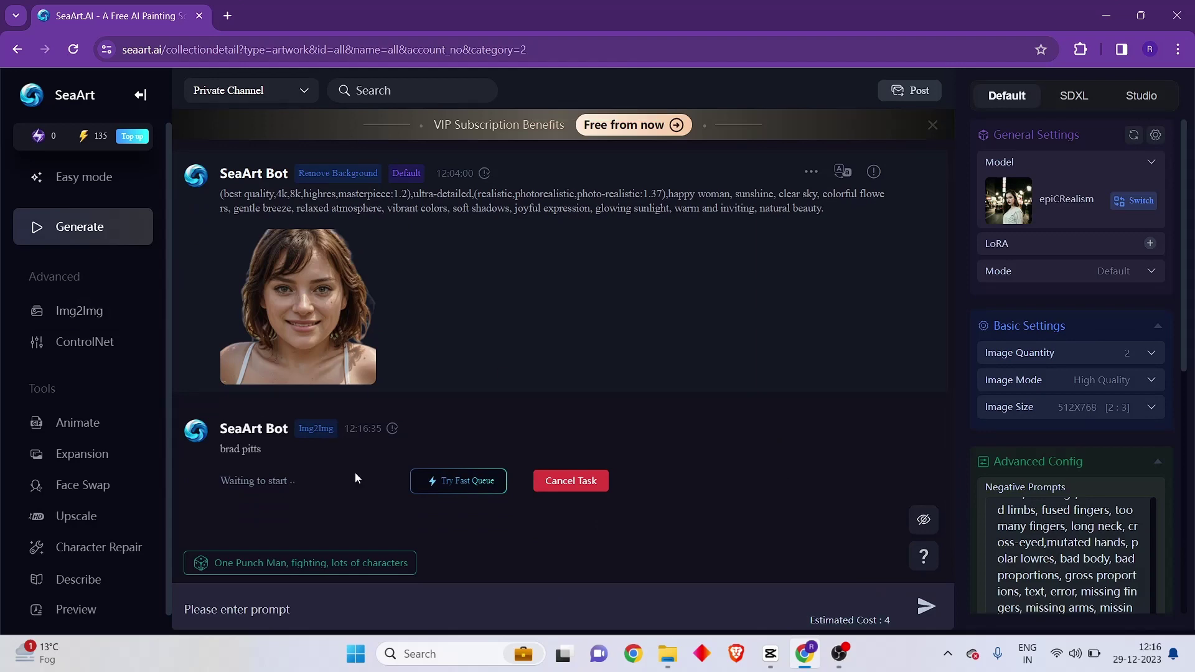
View the first generated Img2Img picture enlarged with its generation data, and close the preview.
left_click(307, 297)
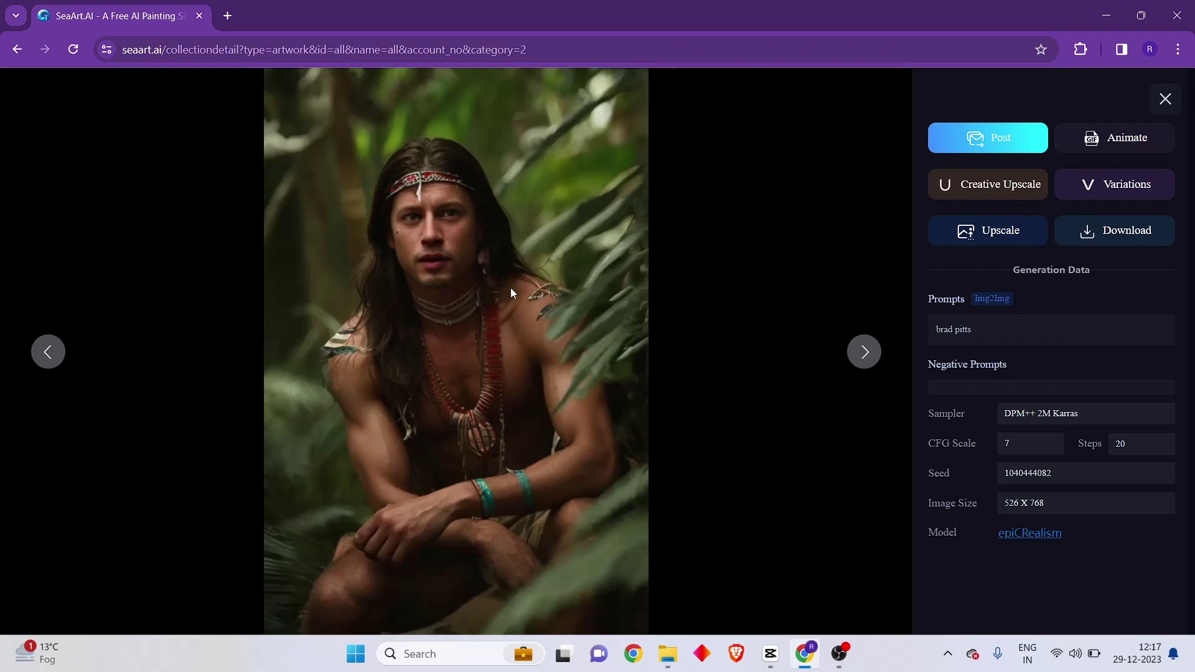
left_click(786, 461)
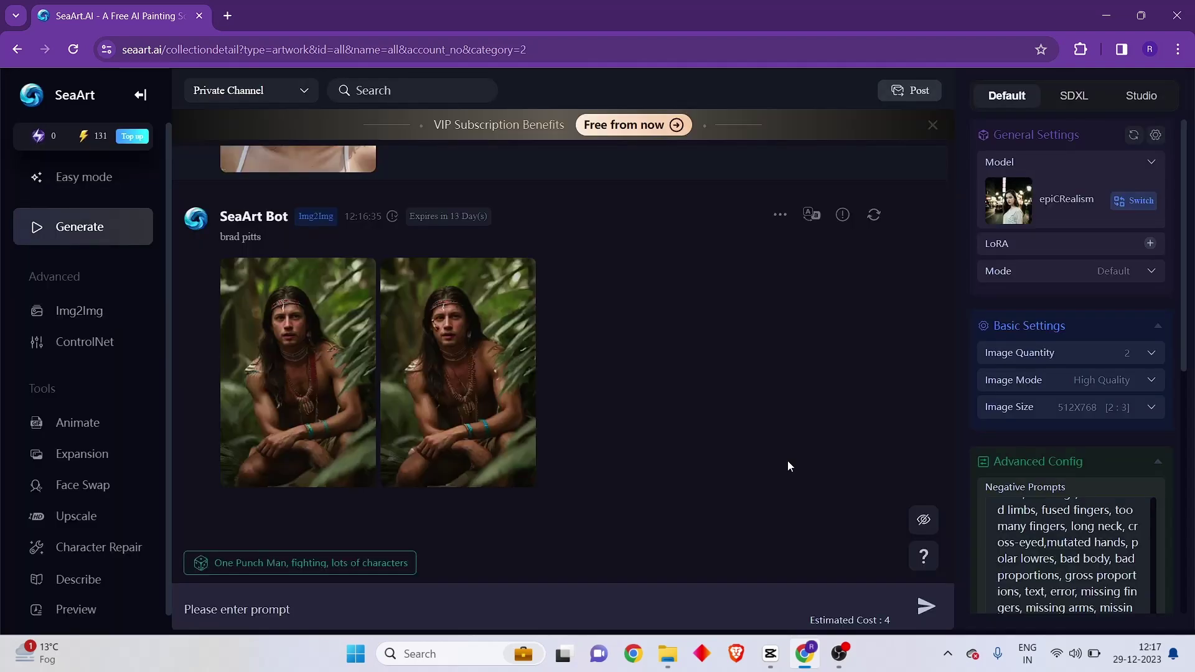